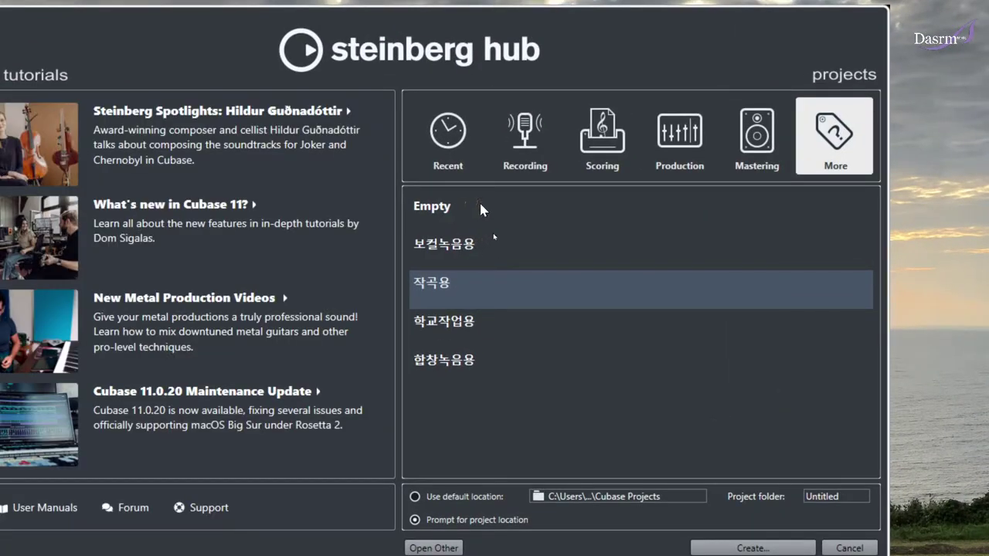
# Create a project from the 작곡용 template and set the Test folder on the 작업실1 (F:) drive as its project folder.
pyautogui.click(476, 246)
pyautogui.click(487, 278)
pyautogui.click(497, 321)
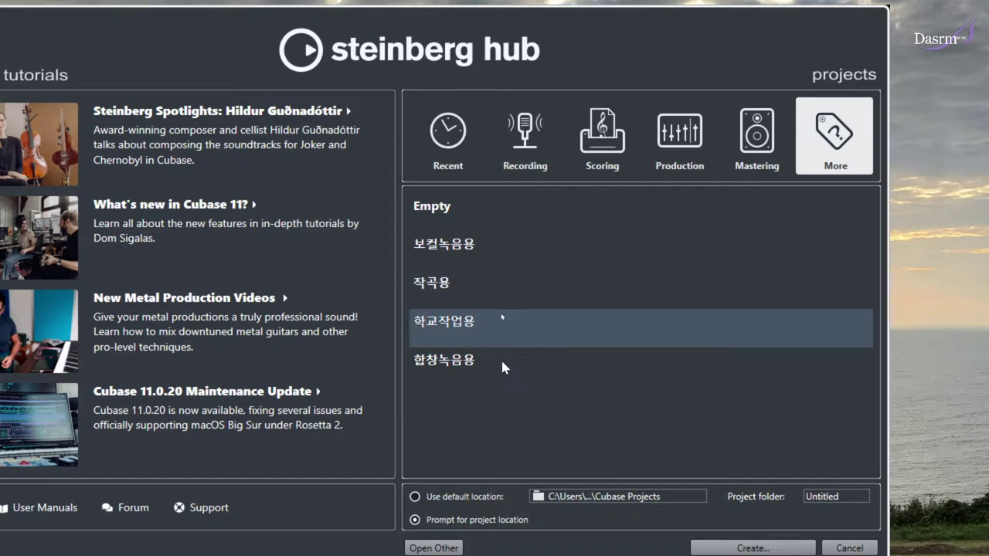
pyautogui.click(497, 360)
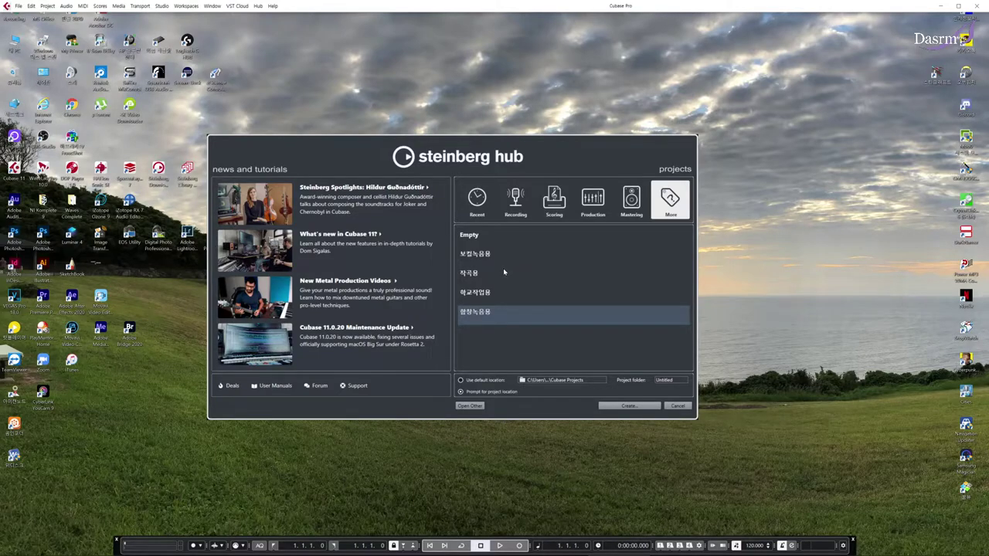
pyautogui.click(497, 276)
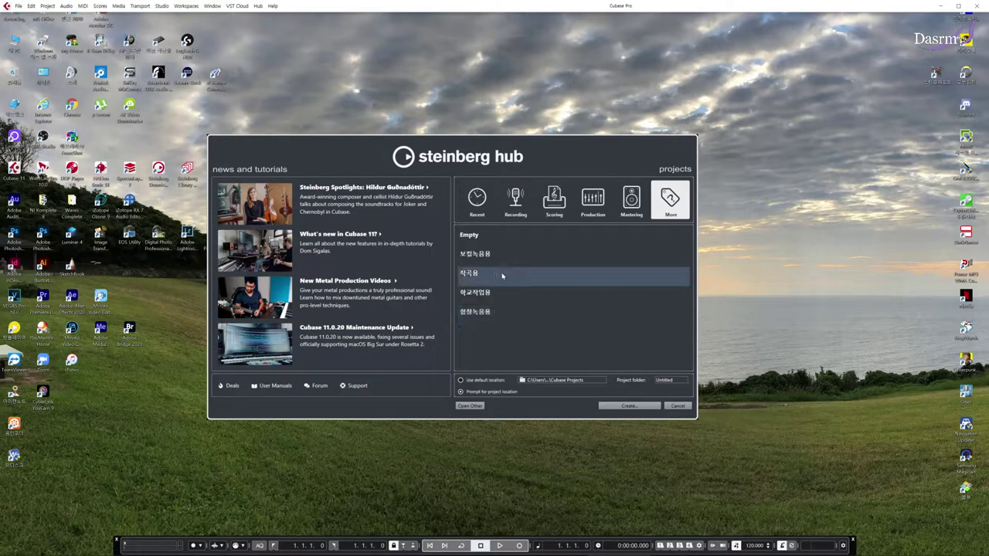
pyautogui.click(623, 406)
pyautogui.click(491, 377)
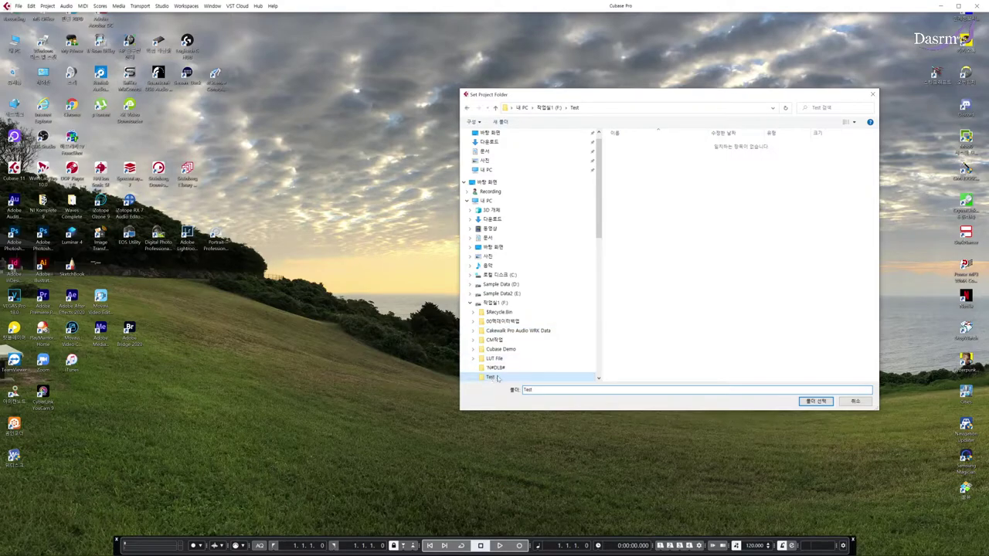
pyautogui.click(817, 402)
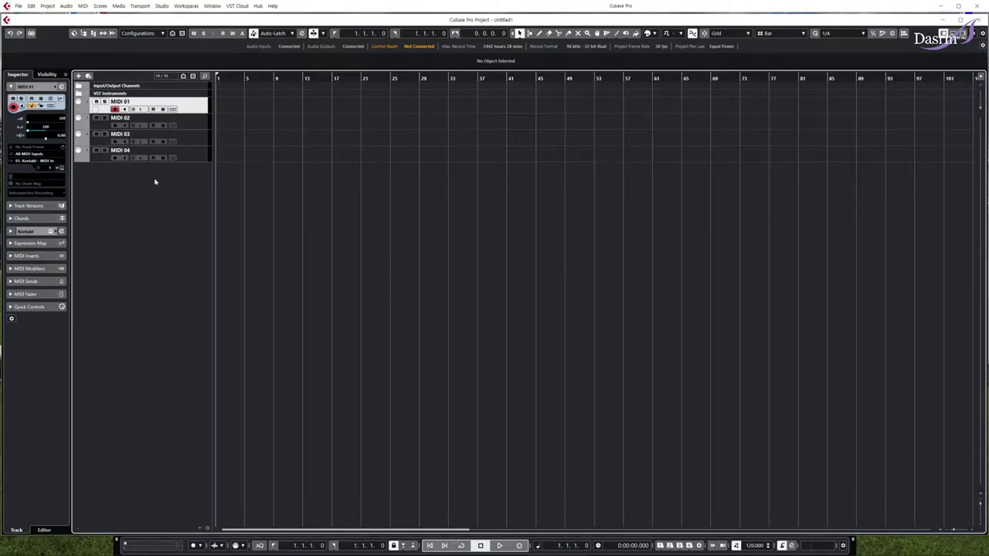
# Select the tracks MIDI 01 through MIDI 04 in turn to audition the instrument assigned to each.
pyautogui.click(185, 126)
pyautogui.click(192, 143)
pyautogui.click(195, 120)
pyautogui.click(194, 106)
pyautogui.click(194, 124)
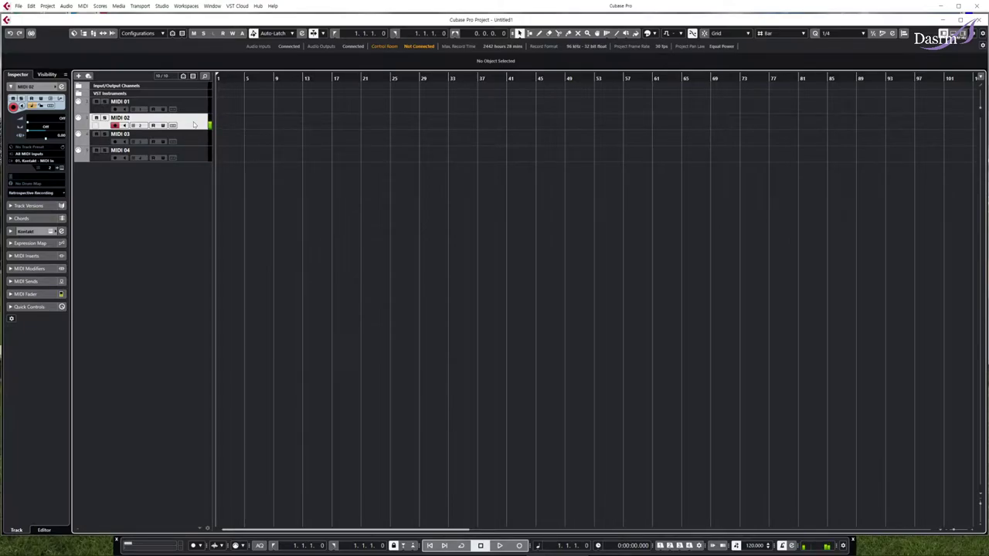
pyautogui.click(193, 137)
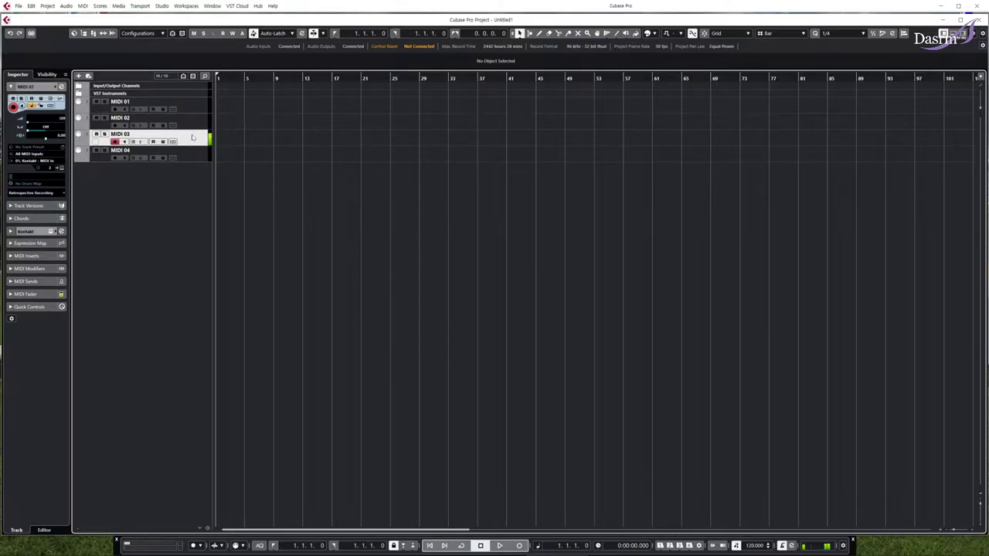
pyautogui.click(195, 157)
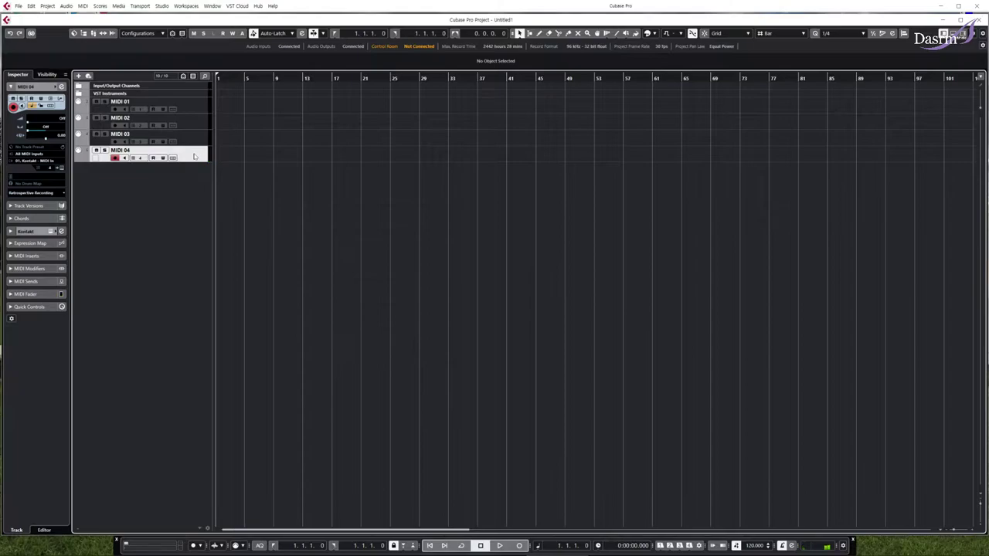
# Select MIDI 01 and examine the instruments in its Kontakt multi rack, including The Grandeur and Session Kit - Full, and close Kontakt.
pyautogui.click(196, 107)
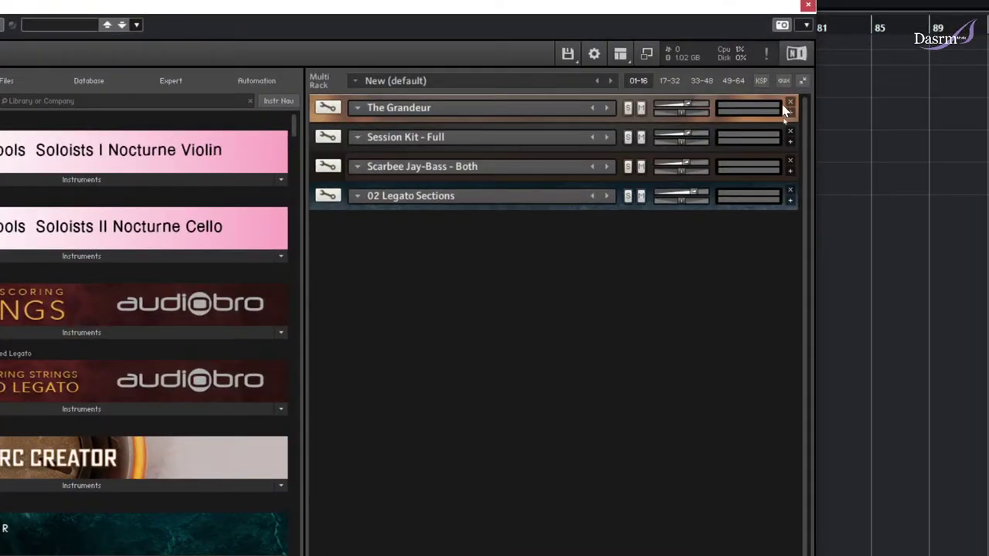
pyautogui.click(789, 112)
pyautogui.click(789, 112)
pyautogui.click(790, 140)
pyautogui.click(790, 141)
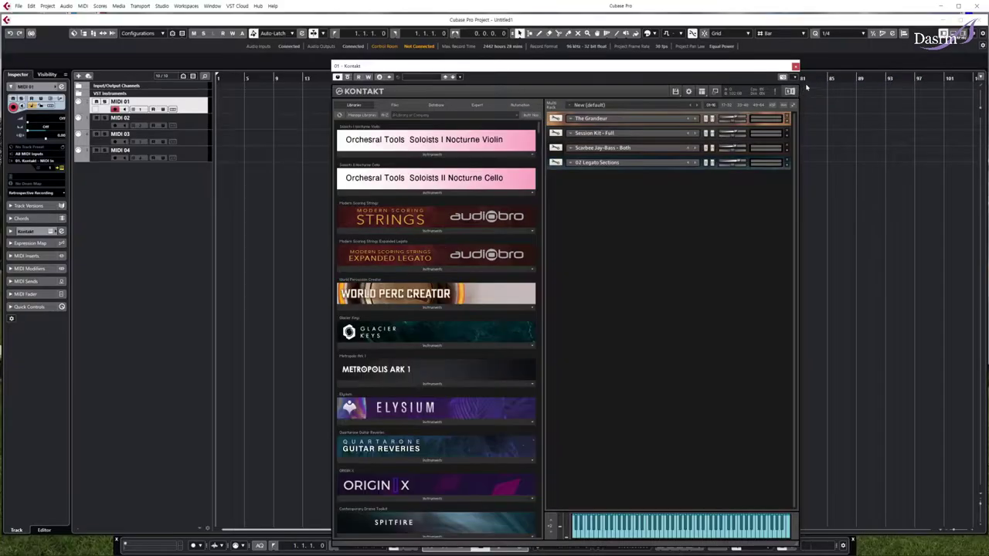
pyautogui.click(832, 4)
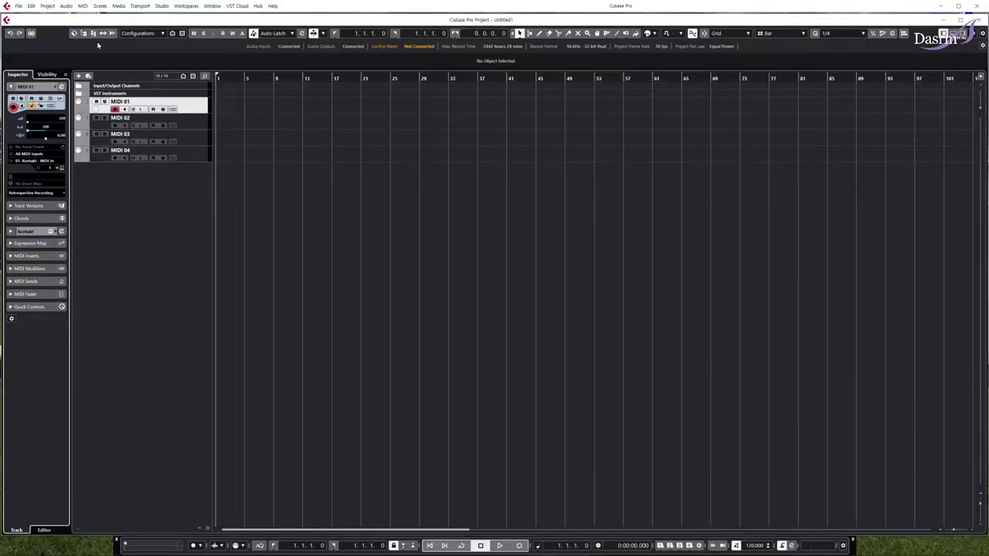
# View the Save as Template dialog with its current presets and attributes, and close it without saving.
pyautogui.click(17, 5)
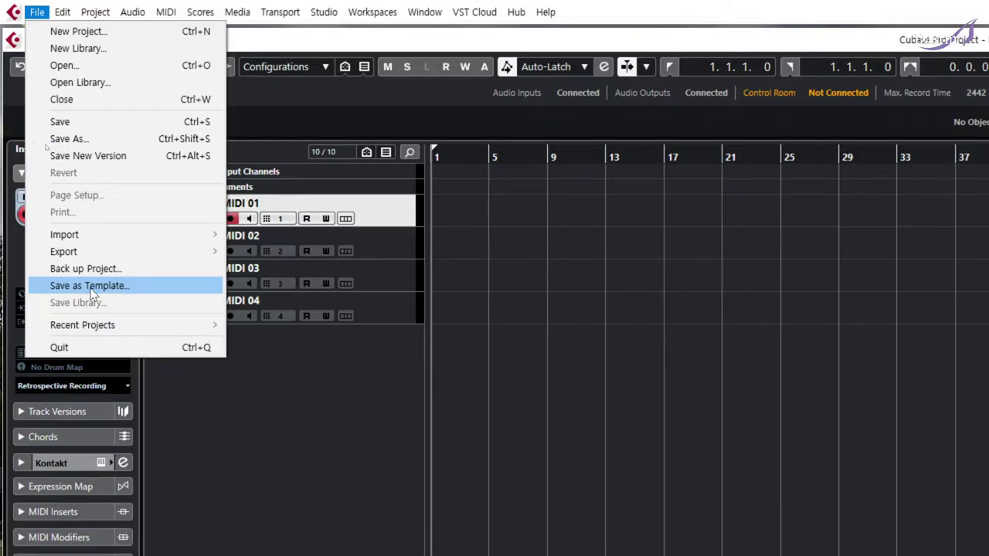
pyautogui.click(142, 291)
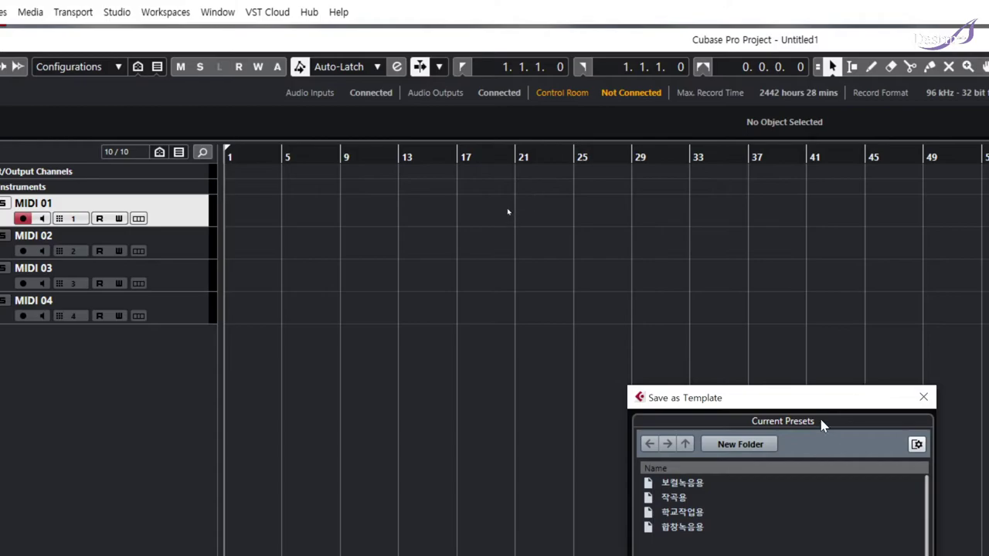
pyautogui.moveTo(744, 401); pyautogui.dragTo(449, 146)
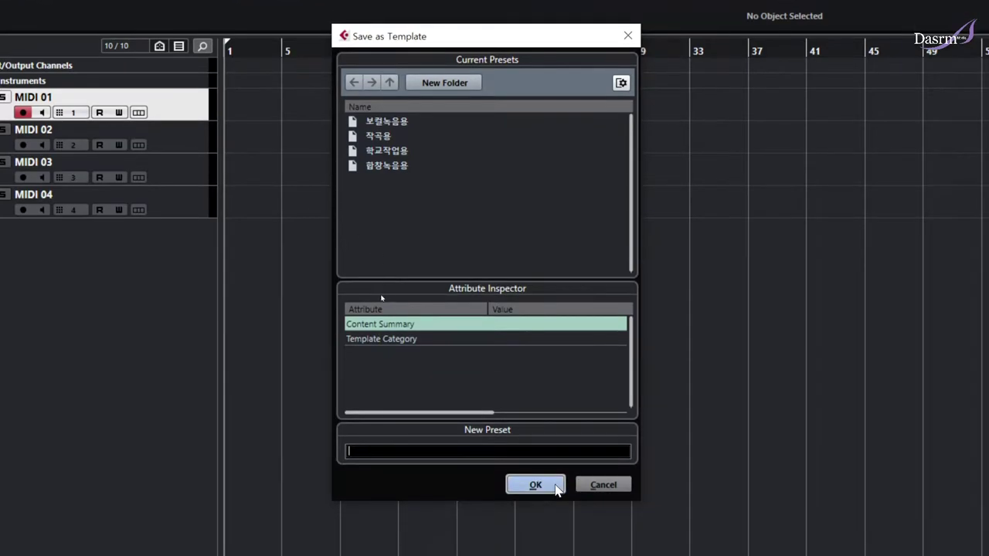
pyautogui.click(618, 484)
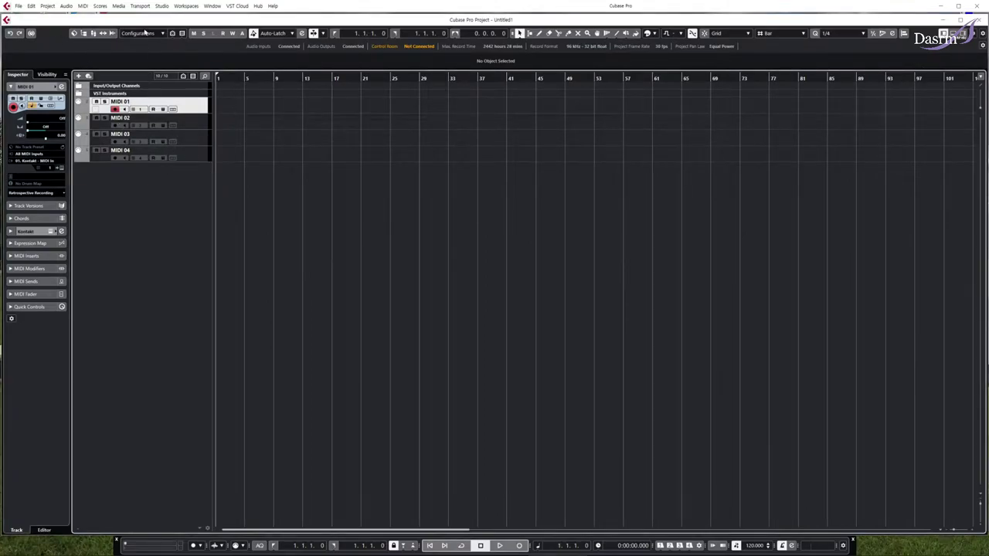
# Open the Project Setup settings and examine the available Display Format options without changing the format.
pyautogui.click(48, 7)
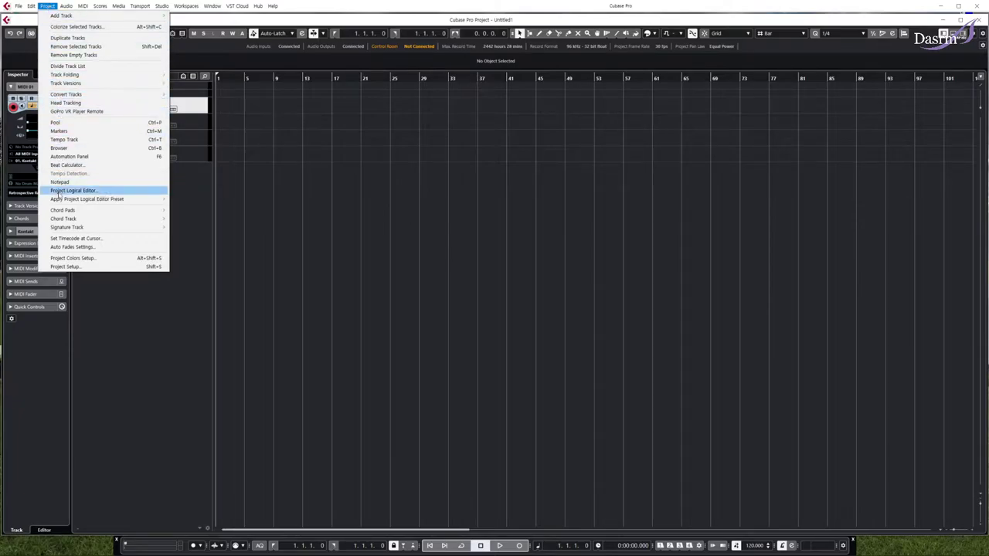
pyautogui.click(66, 267)
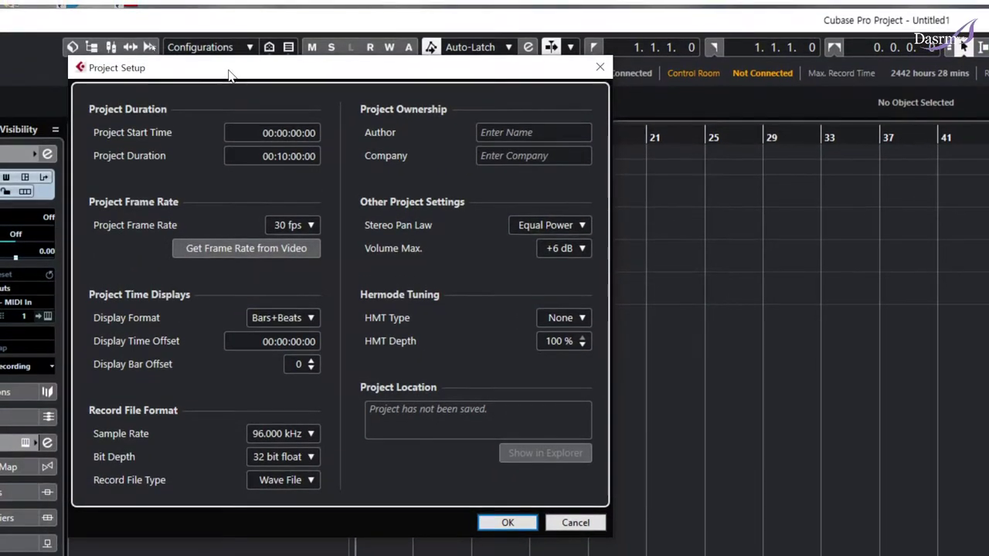
pyautogui.moveTo(229, 75); pyautogui.dragTo(250, 86)
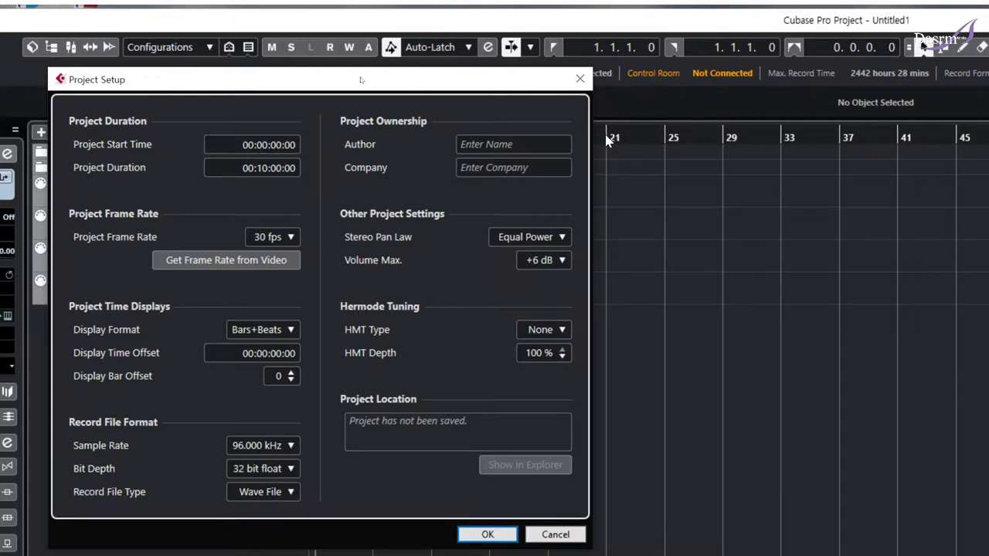
pyautogui.click(285, 330)
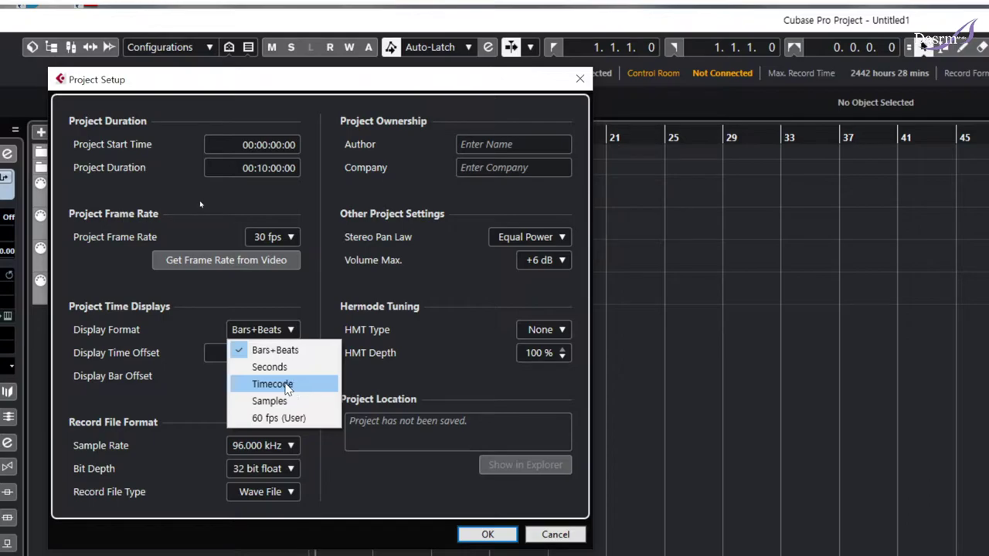
pyautogui.click(304, 295)
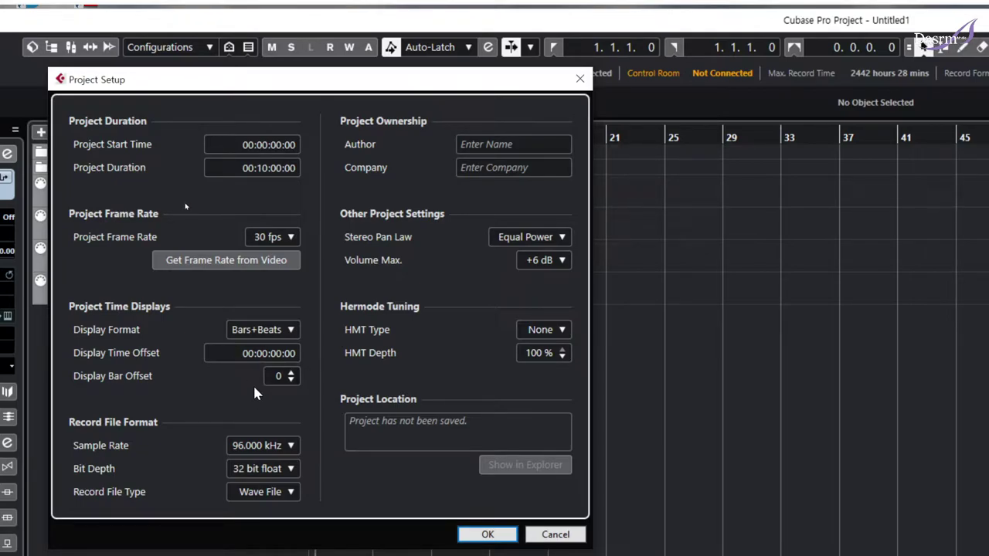
# Set the project's Display Bar Offset to 1 and apply the project setup.
pyautogui.click(292, 374)
pyautogui.click(292, 380)
pyautogui.click(292, 379)
pyautogui.click(292, 372)
pyautogui.click(292, 373)
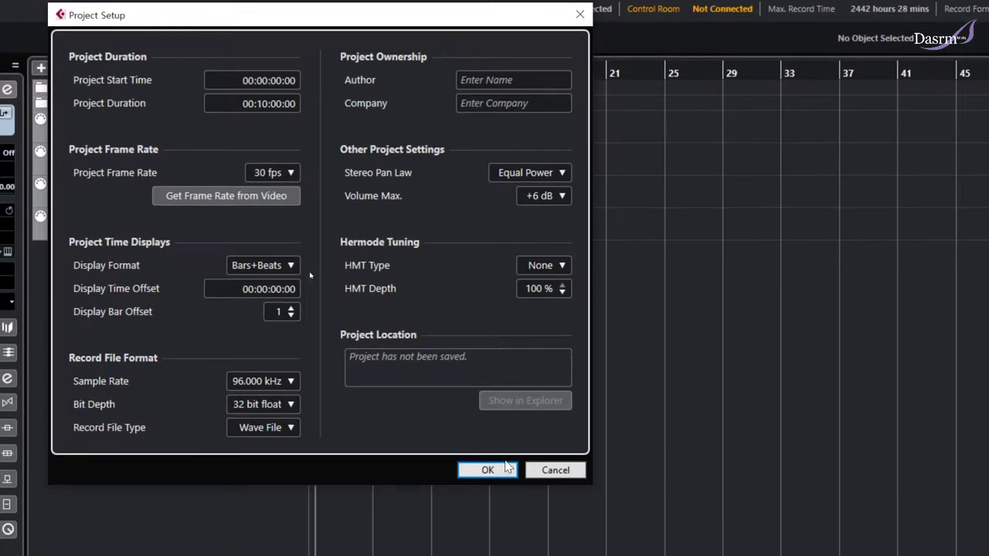
pyautogui.click(494, 534)
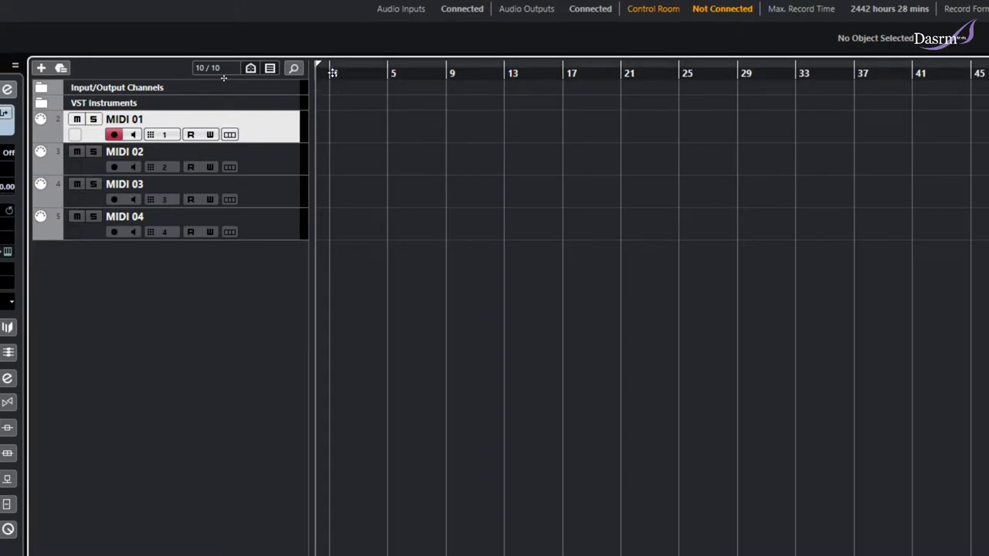
# Place the project cursor at bar 1 on the ruler and move it back to the start of the project.
pyautogui.click(333, 74)
pyautogui.click(330, 72)
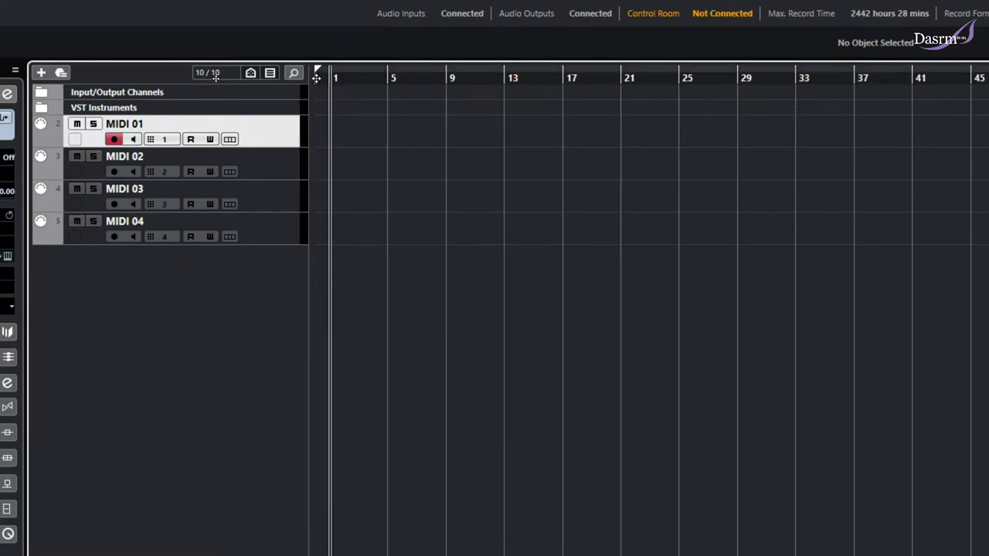
pyautogui.click(316, 78)
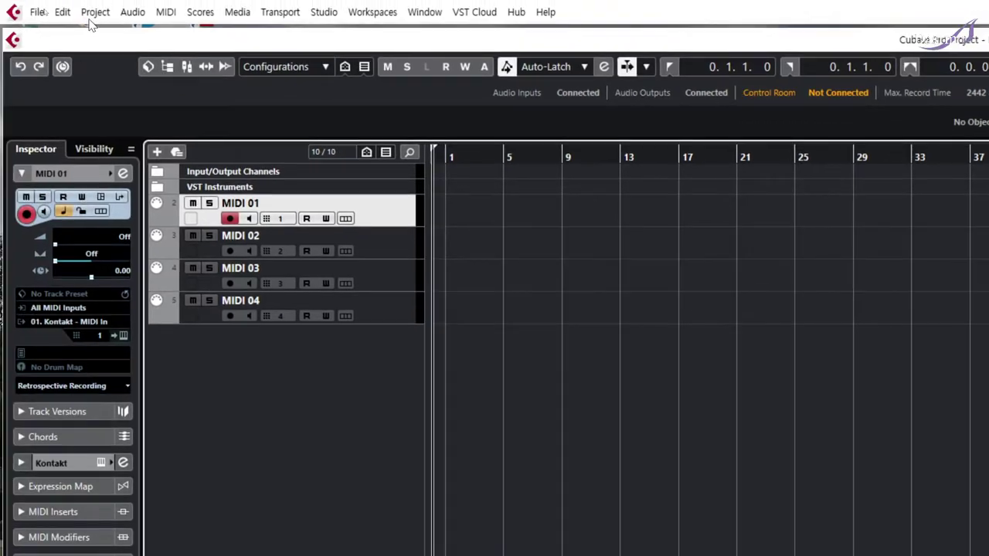
# Reopen the Project Setup settings and set the Display Bar Offset to 0.
pyautogui.click(95, 12)
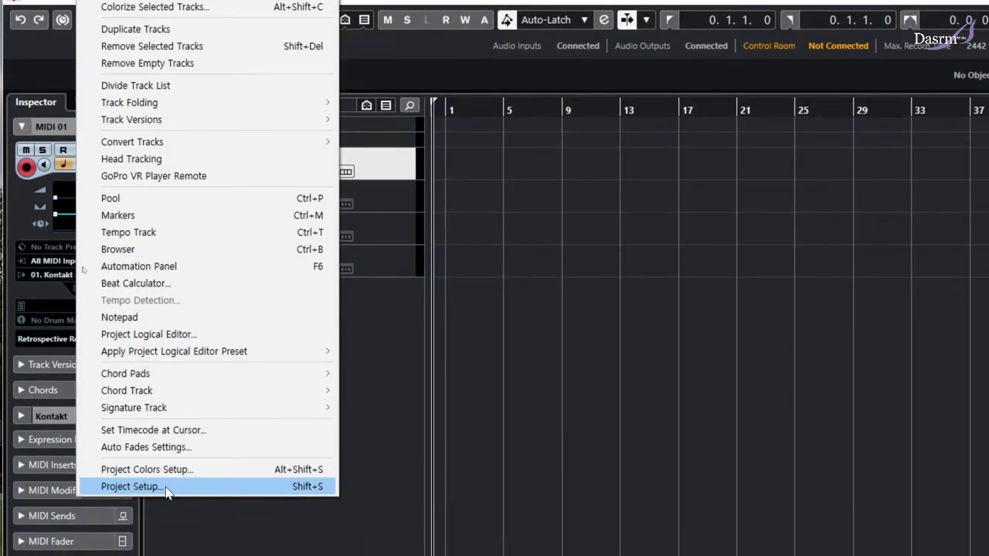
pyautogui.click(162, 534)
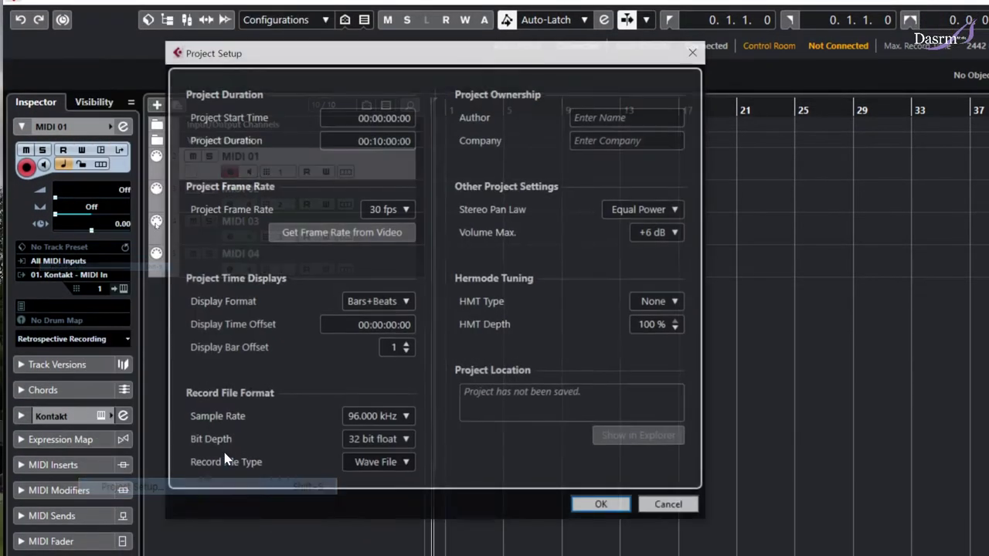
pyautogui.click(407, 352)
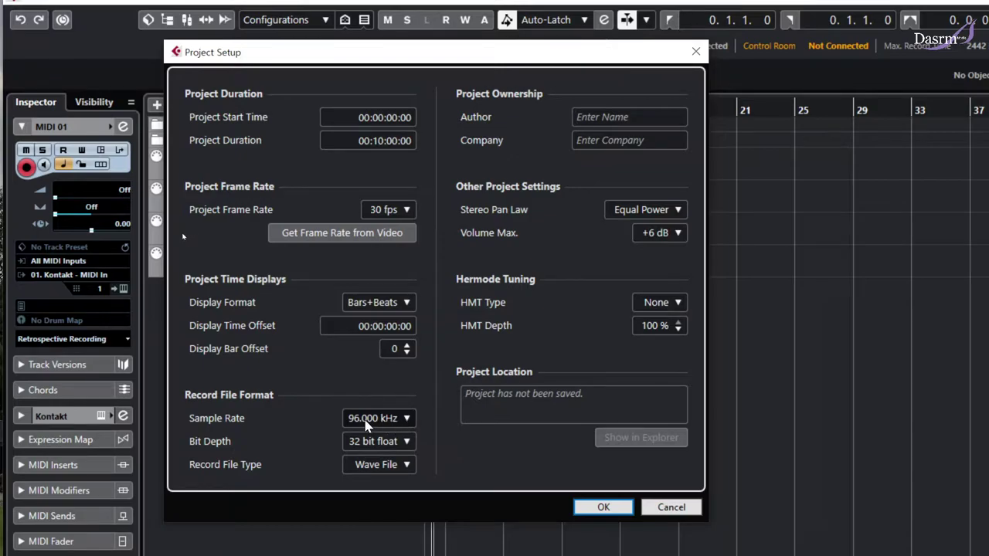
# Examine the sample rate options for the record file format without selecting a different rate.
pyautogui.click(406, 420)
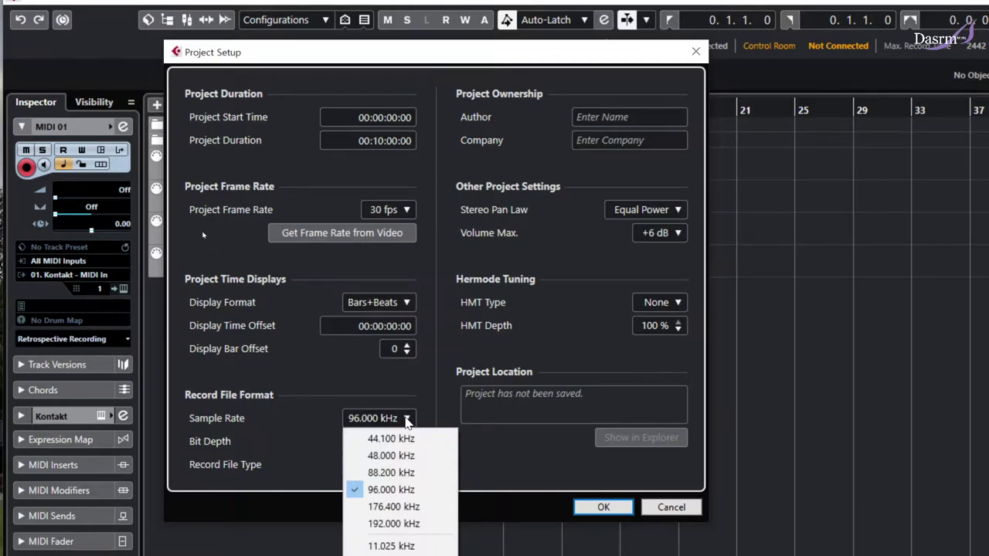
pyautogui.click(425, 388)
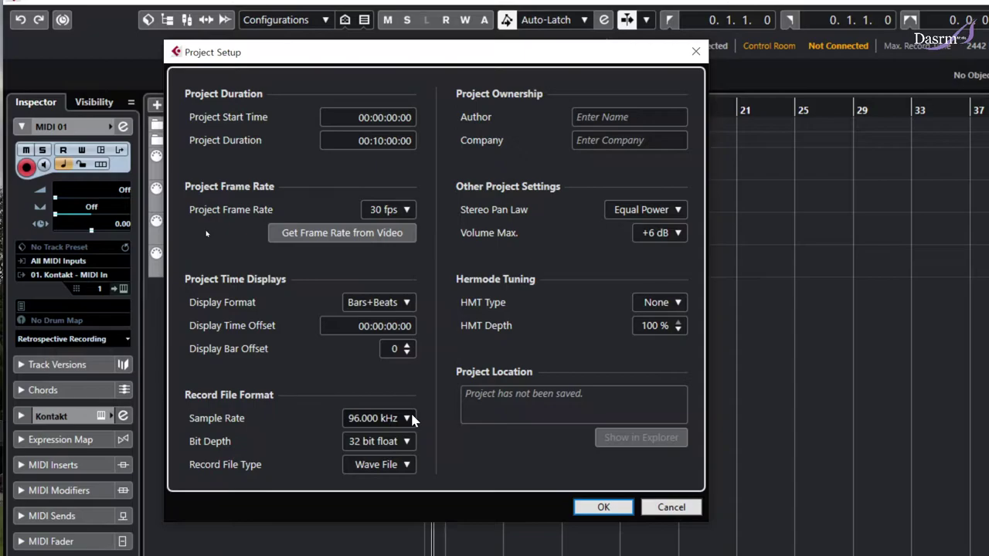
pyautogui.click(412, 418)
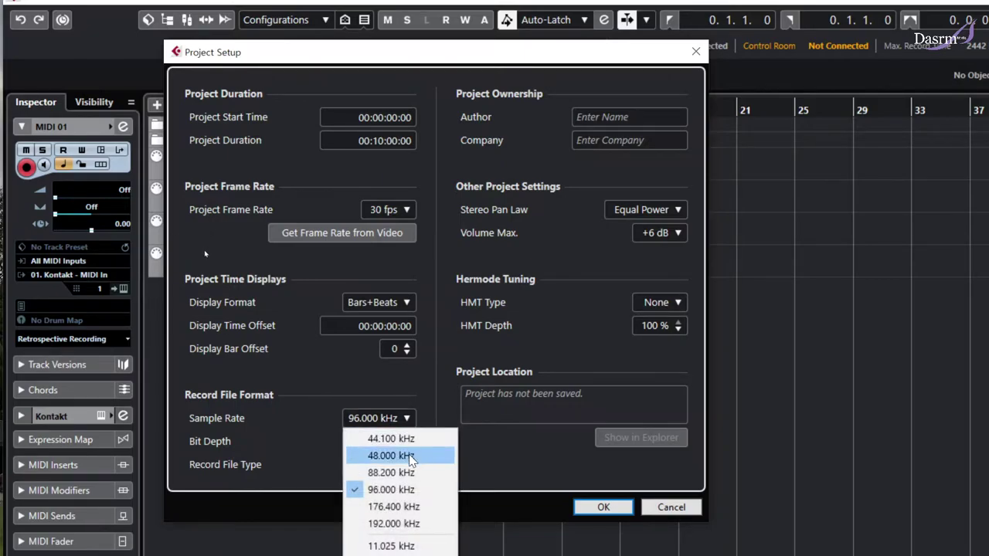
pyautogui.click(423, 398)
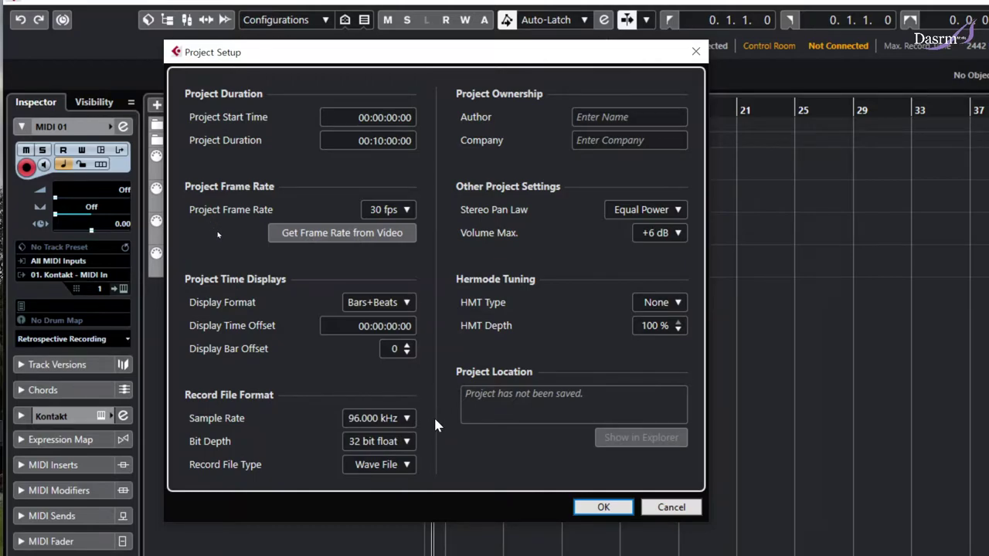
# Apply the project setup with the Author and Company fields left empty, and activate the Object Selection tool.
pyautogui.click(627, 138)
pyautogui.click(627, 117)
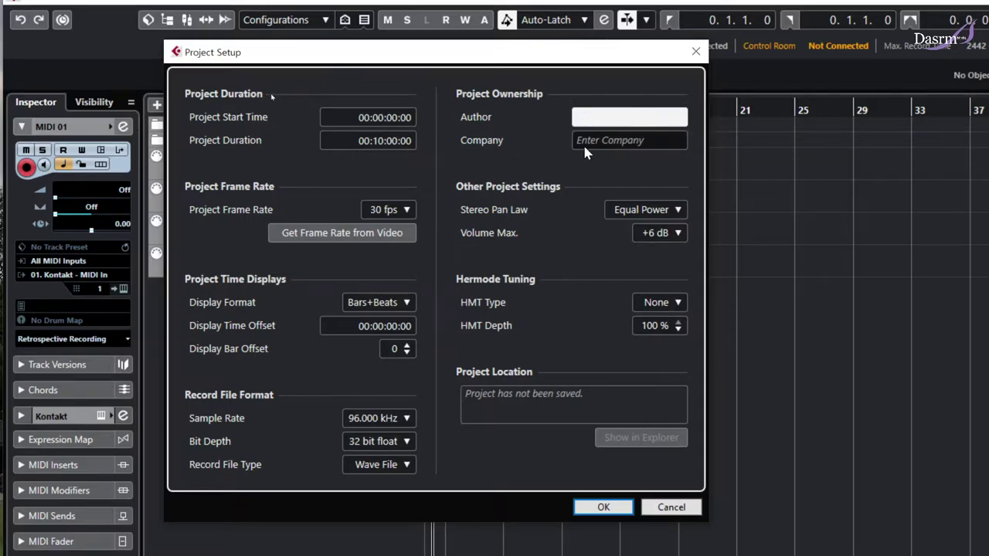
pyautogui.click(537, 136)
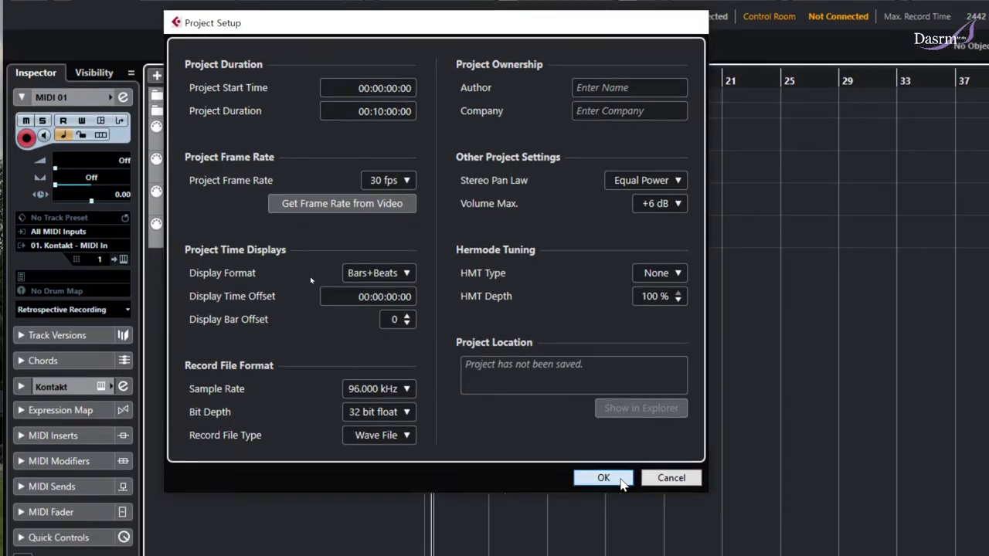
pyautogui.click(621, 478)
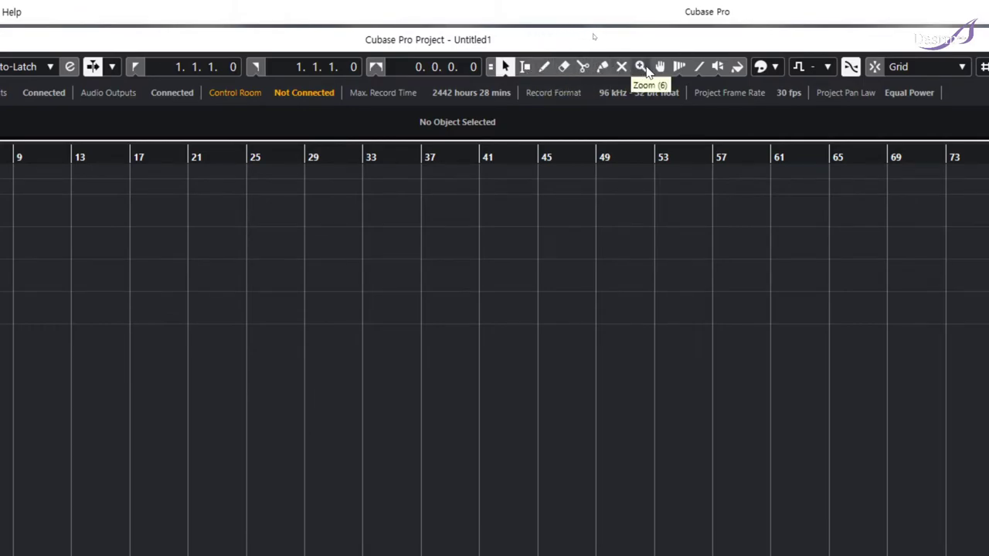
pyautogui.click(507, 68)
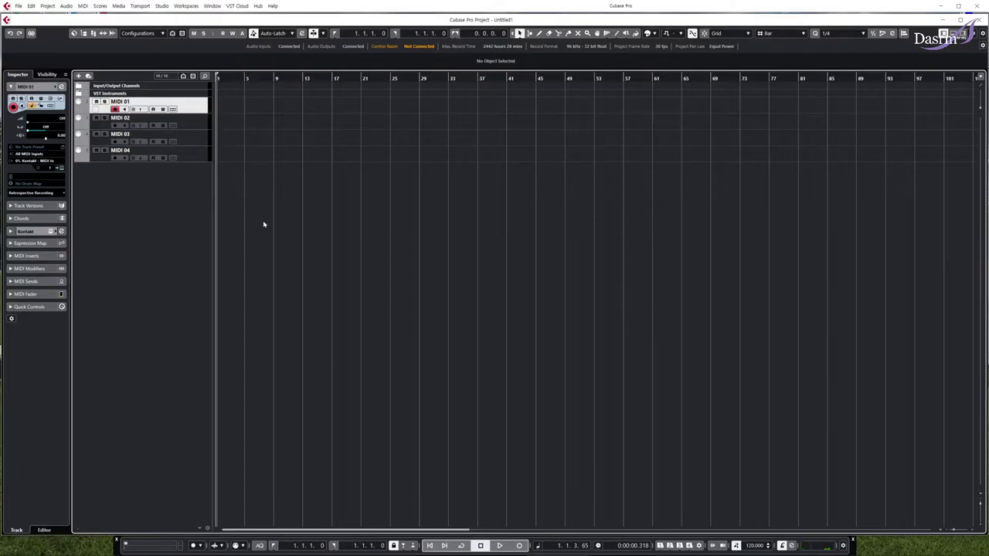
# Record a MIDI performance of about 19 bars on the MIDI 01 track and return the project cursor to bar 1.
pyautogui.click(521, 546)
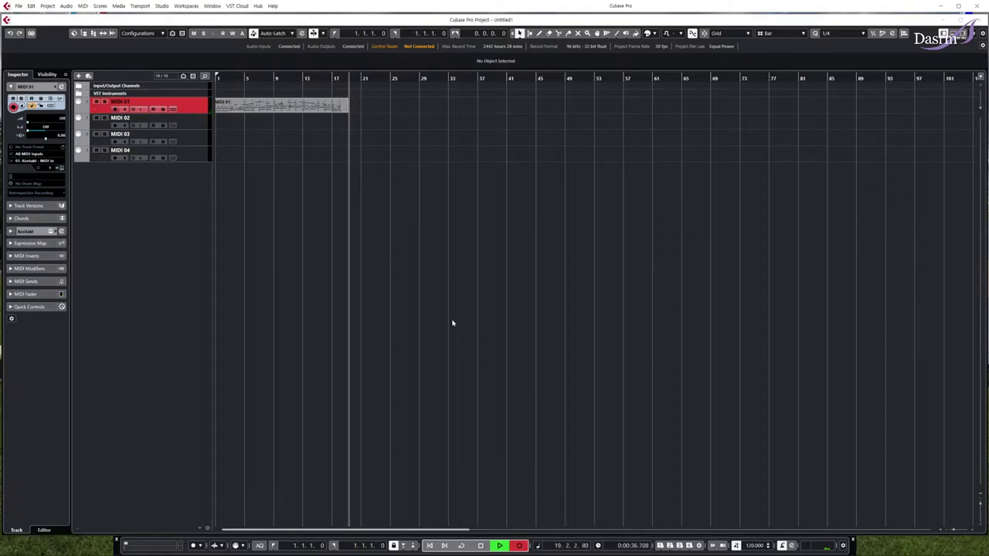
pyautogui.press('space')
pyautogui.moveTo(217, 78); pyautogui.dragTo(356, 128)
pyautogui.click(217, 80)
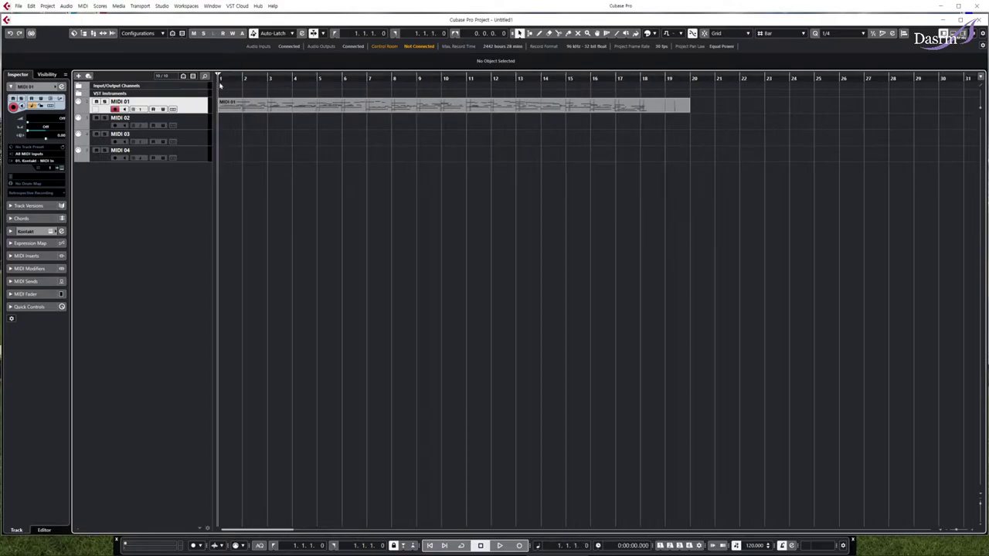
# Increase the height of the MIDI tracks and select the recorded part on the MIDI 01 track.
pyautogui.click(308, 111)
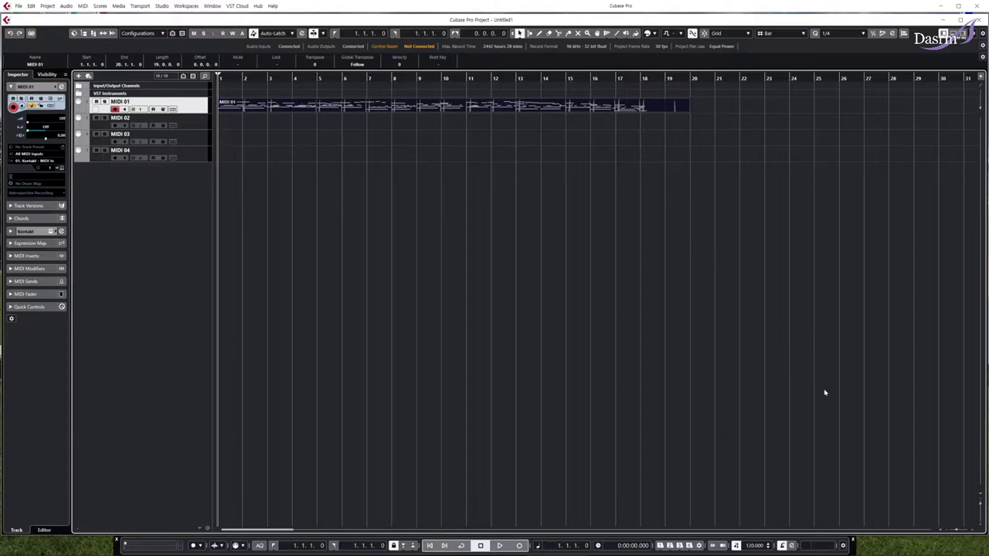
pyautogui.moveTo(980, 505); pyautogui.dragTo(982, 508)
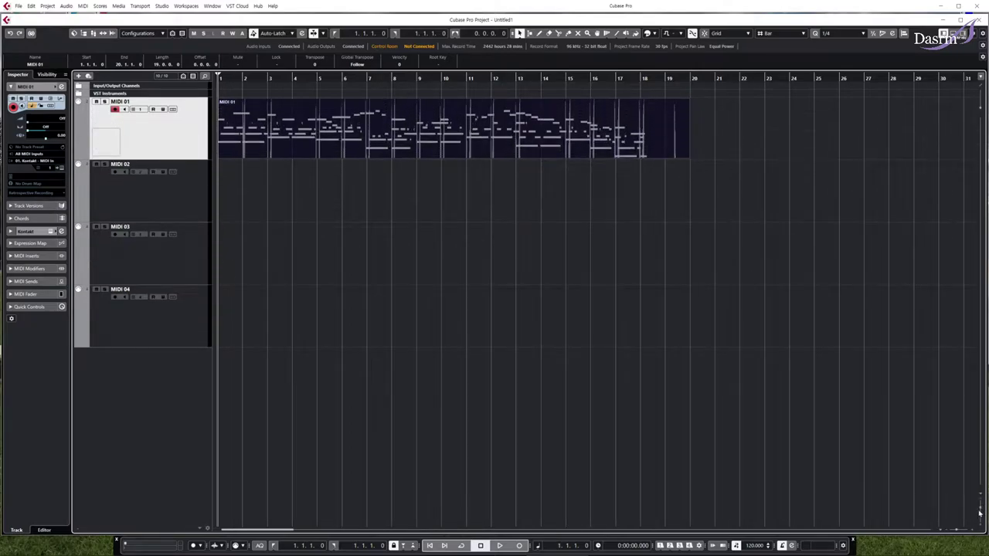
pyautogui.click(296, 206)
pyautogui.click(288, 121)
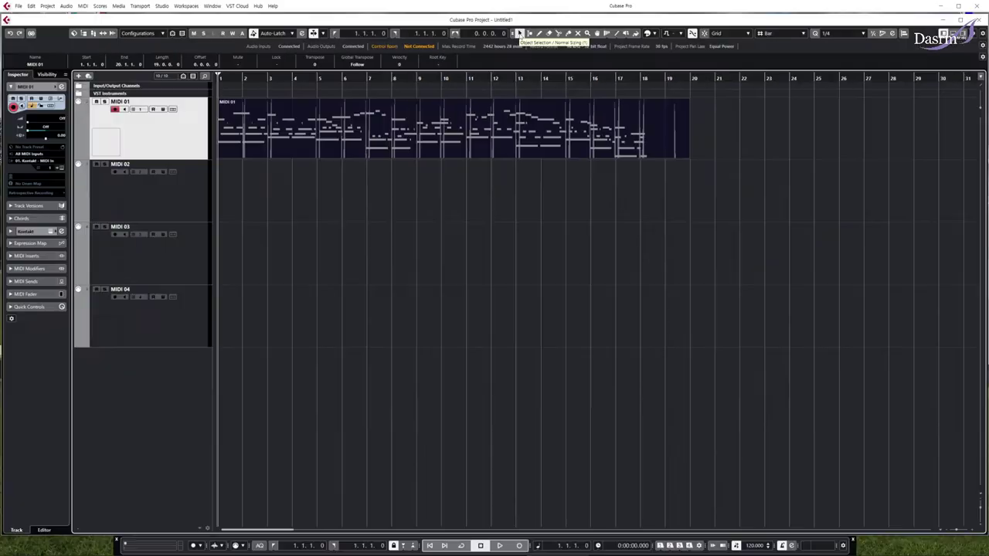
# Examine how the info line responds when the recorded MIDI 01 part is deselected and selected again.
pyautogui.click(359, 167)
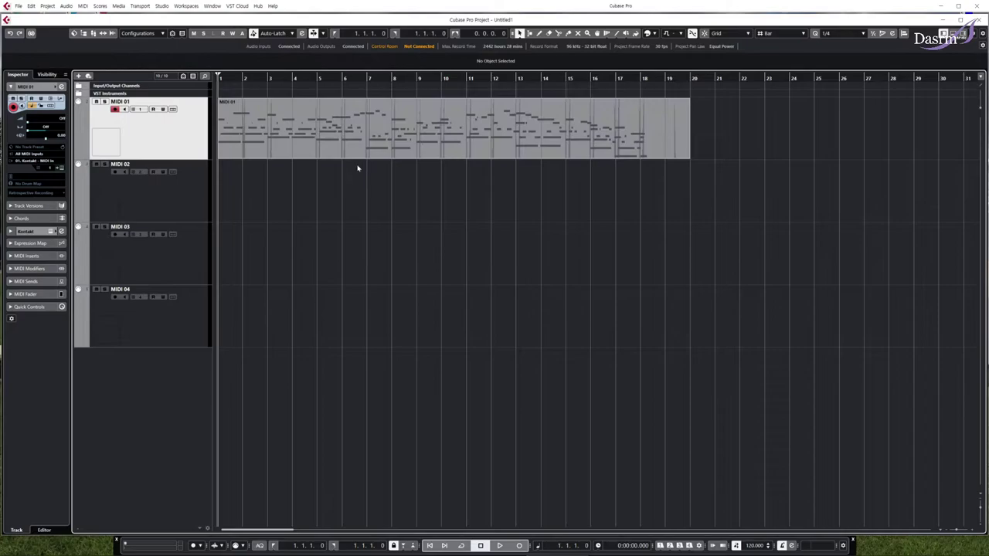
pyautogui.click(395, 133)
pyautogui.click(441, 206)
pyautogui.click(361, 138)
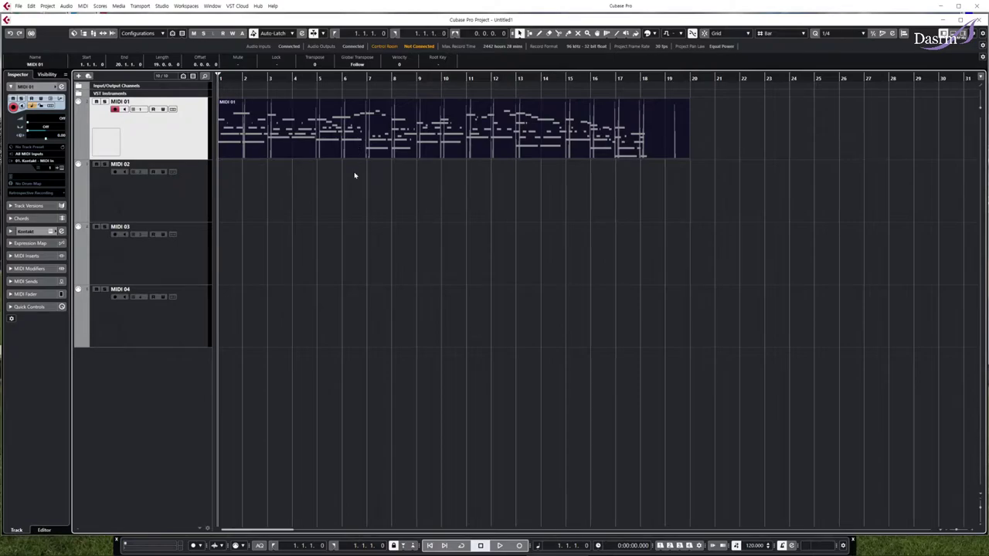
pyautogui.click(352, 178)
pyautogui.click(332, 127)
pyautogui.click(389, 177)
pyautogui.click(380, 119)
pyautogui.click(319, 198)
pyautogui.click(305, 138)
pyautogui.click(360, 168)
pyautogui.click(357, 139)
pyautogui.click(347, 178)
pyautogui.click(357, 131)
pyautogui.click(353, 162)
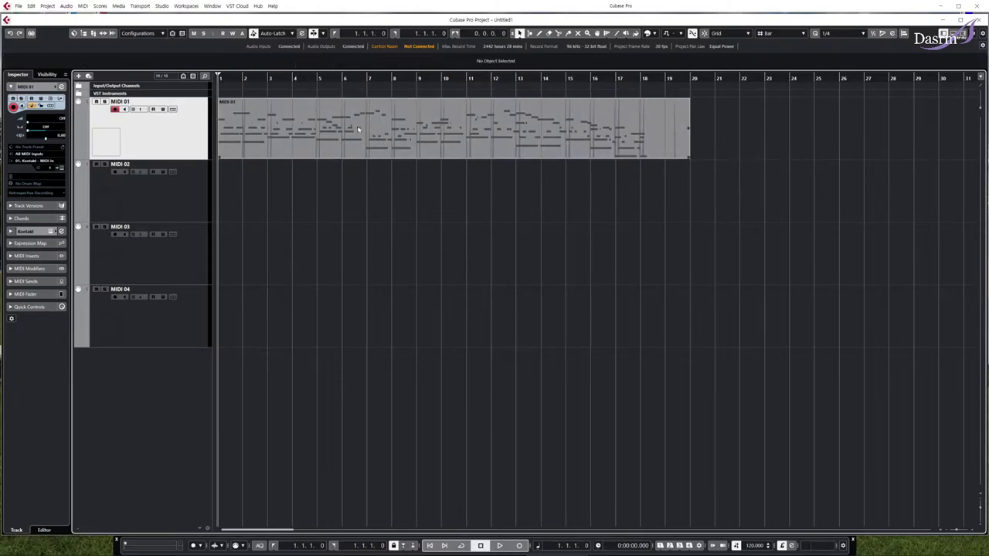
pyautogui.click(361, 127)
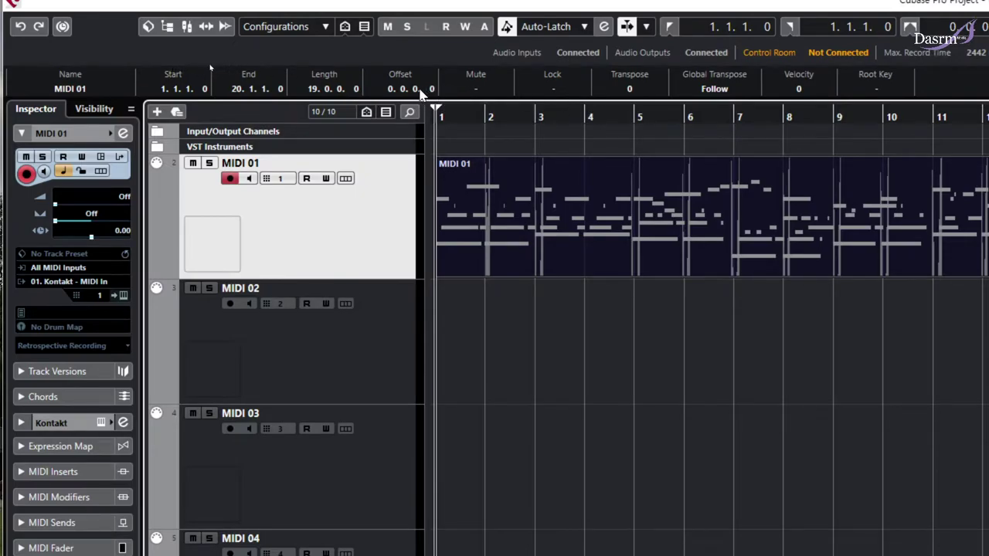
# Mute and unmute the MIDI 01 part, and try moving it along the timeline before restoring it at bar 1.
pyautogui.click(476, 90)
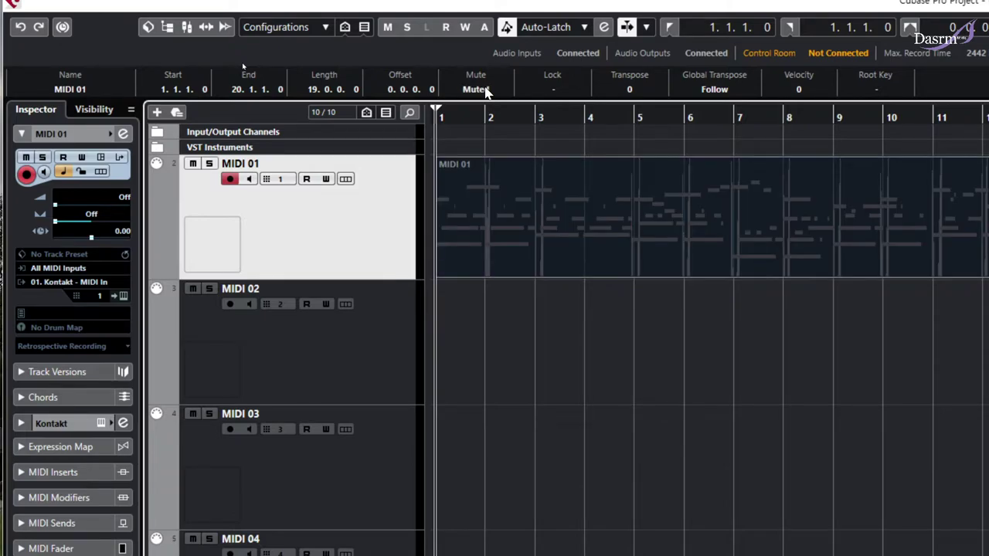
pyautogui.click(485, 90)
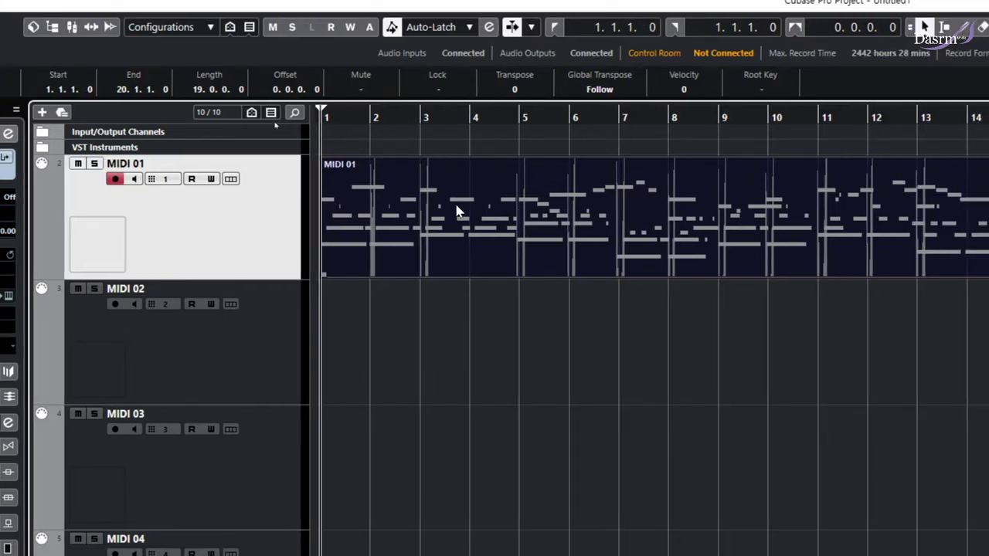
pyautogui.moveTo(400, 207)
pyautogui.mouseDown()
pyautogui.moveTo(572, 206)
pyautogui.moveTo(392, 212)
pyautogui.mouseUp()
pyautogui.moveTo(599, 209); pyautogui.dragTo(475, 211)
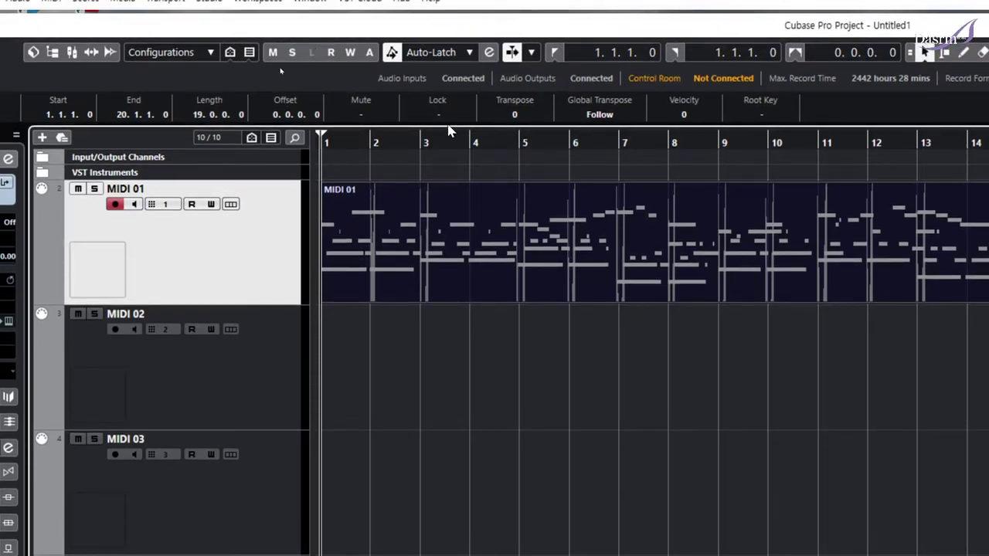
# Set the MIDI 01 part's Lock attribute to Position and try to move the part along its track.
pyautogui.click(439, 116)
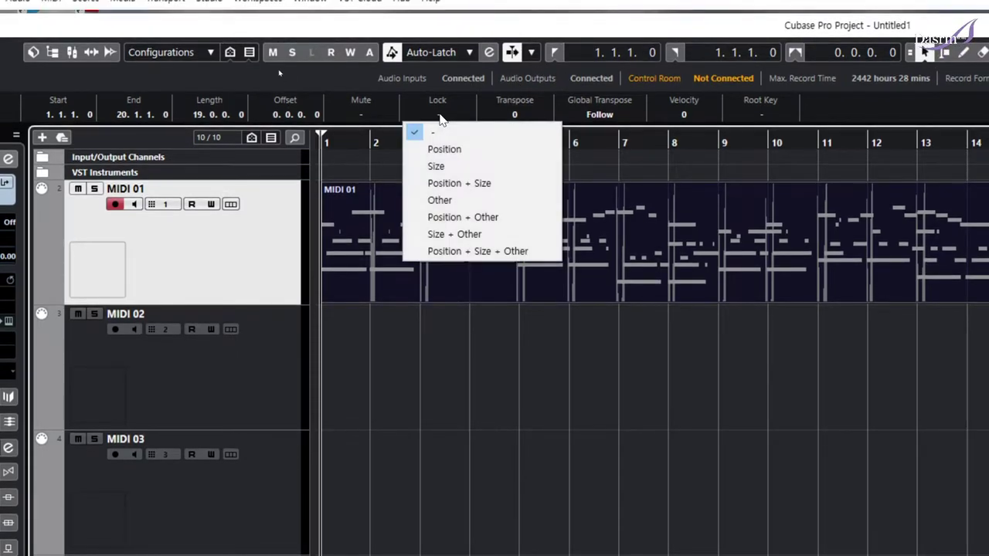
pyautogui.click(462, 151)
pyautogui.moveTo(435, 236)
pyautogui.mouseDown()
pyautogui.moveTo(523, 237)
pyautogui.moveTo(395, 227)
pyautogui.moveTo(468, 228)
pyautogui.moveTo(439, 223)
pyautogui.mouseUp()
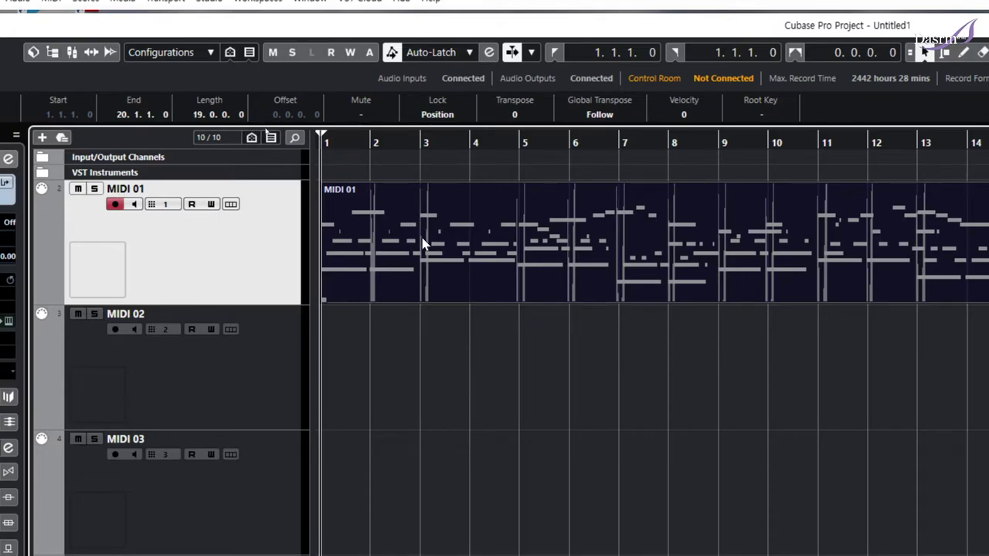
# Set the part's Lock attribute to Size, and place a duplicate of the part at bar 20 before deleting that duplicate.
pyautogui.click(453, 119)
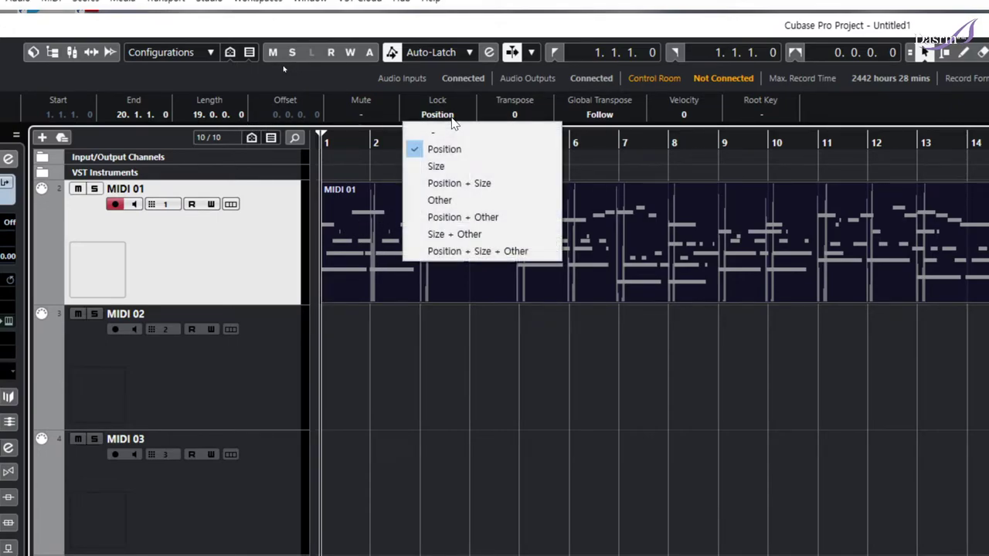
pyautogui.click(452, 167)
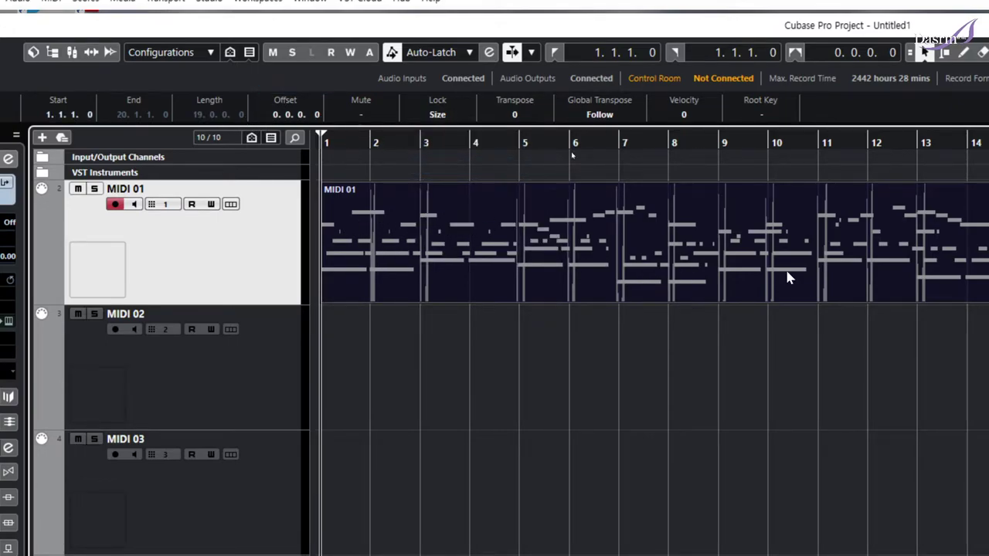
pyautogui.moveTo(864, 248); pyautogui.dragTo(899, 251)
pyautogui.hscroll(5, 899, 251)
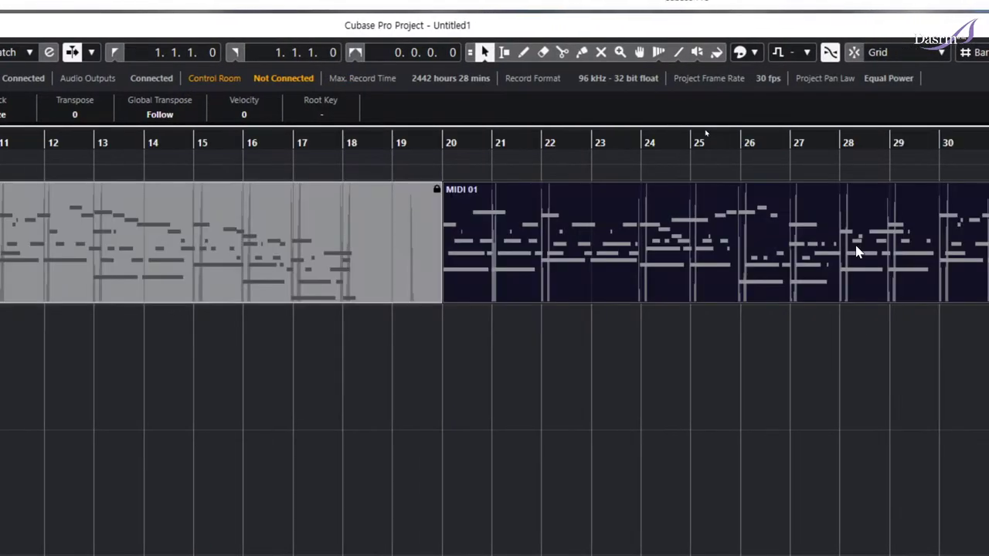
pyautogui.press('Delete')
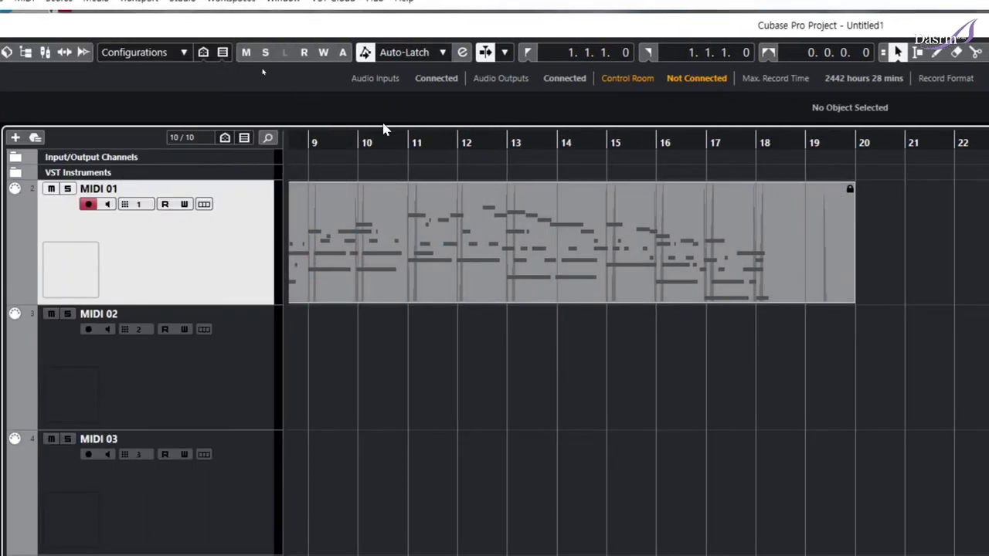
# Select the remaining MIDI 01 part and clear its Lock attribute.
pyautogui.click(397, 265)
pyautogui.click(421, 115)
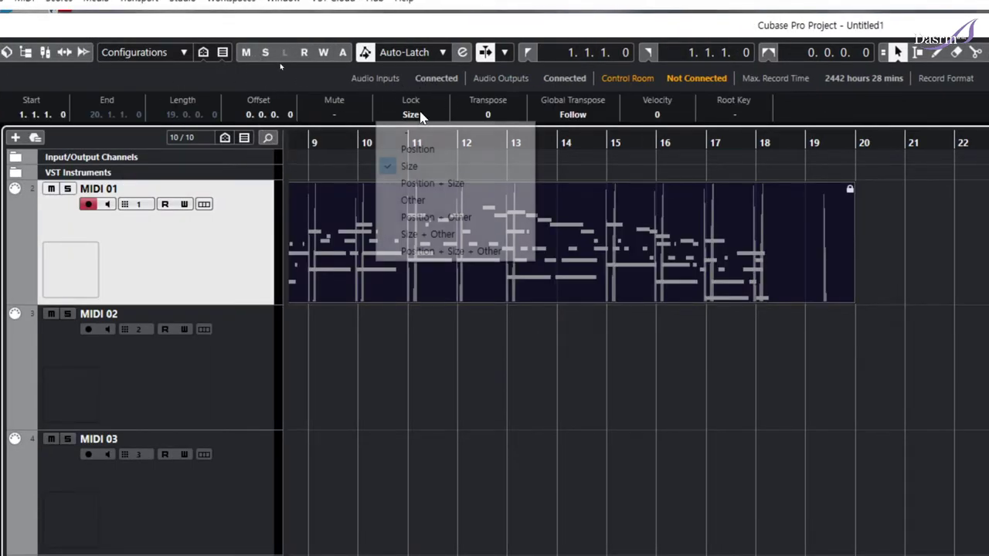
pyautogui.click(413, 130)
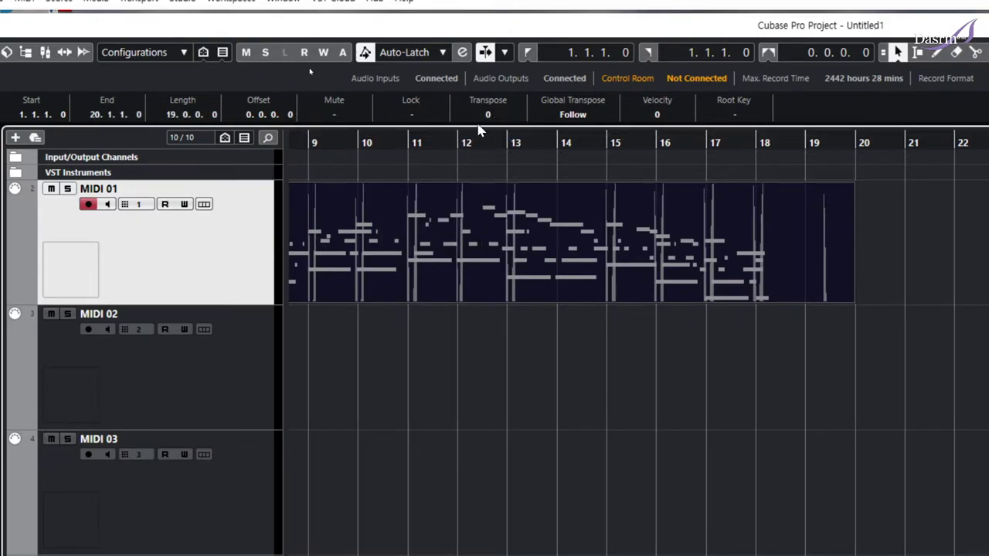
# Set the MIDI 01 part's Transpose value to 1 and play the part from bar 1.
pyautogui.click(493, 330)
pyautogui.click(469, 246)
pyautogui.hscroll(-3, 265, 147)
pyautogui.moveTo(265, 146); pyautogui.dragTo(259, 146)
pyautogui.press('g')
pyautogui.press('g')
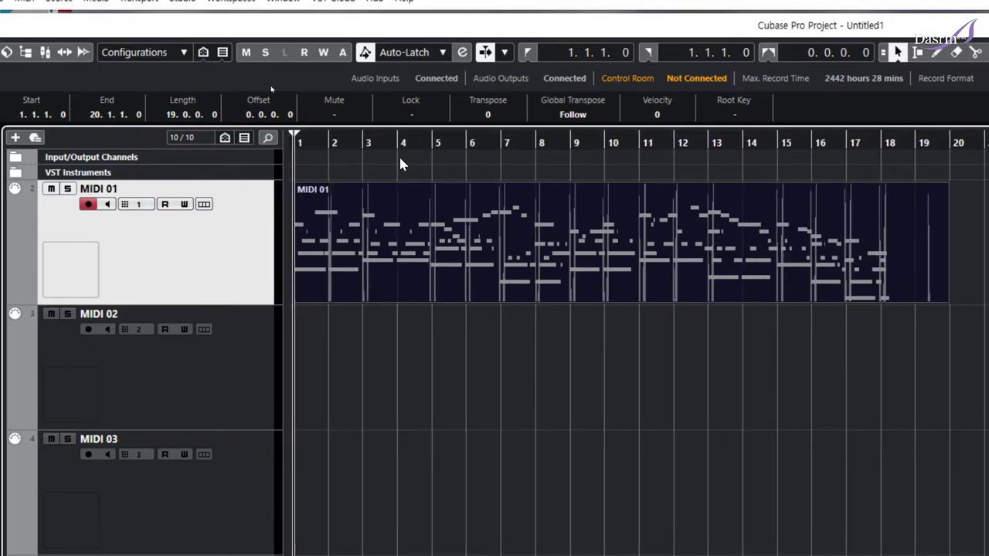
pyautogui.press('g')
pyautogui.press('h')
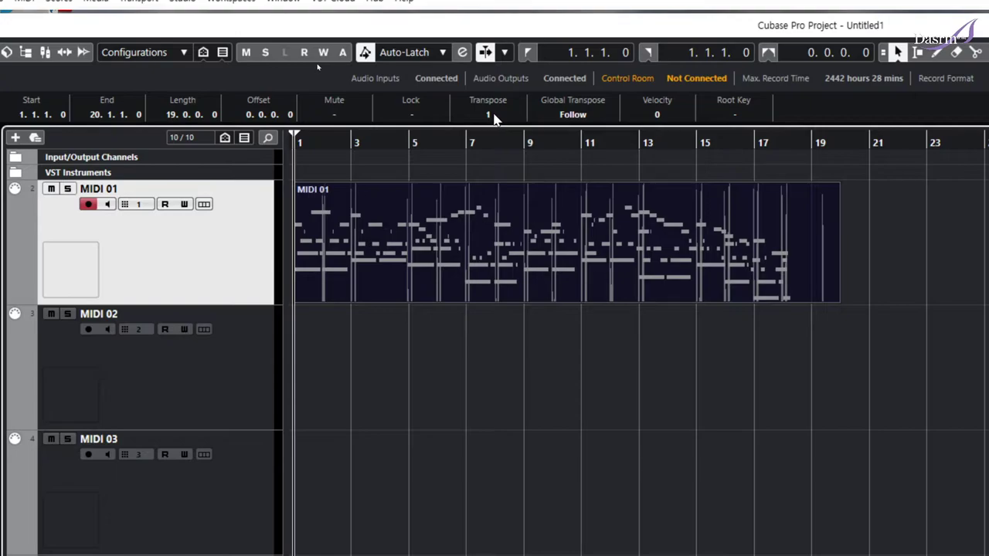
pyautogui.scroll(1, 492, 116)
pyautogui.scroll(-1, 493, 115)
pyautogui.press('space')
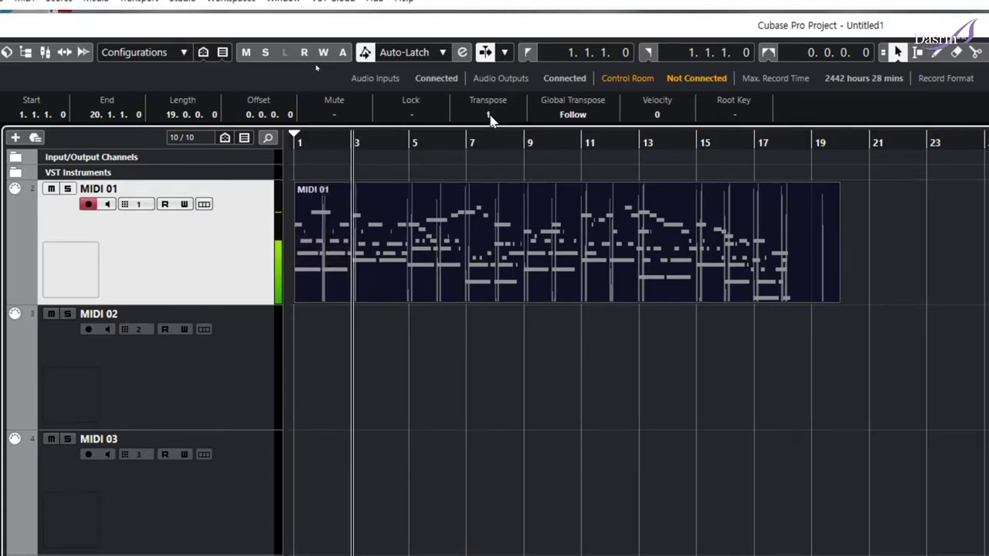
# Reset the part's Transpose value to 0, keep the part selected and return the project cursor to bar 1.
pyautogui.scroll(1, 490, 116)
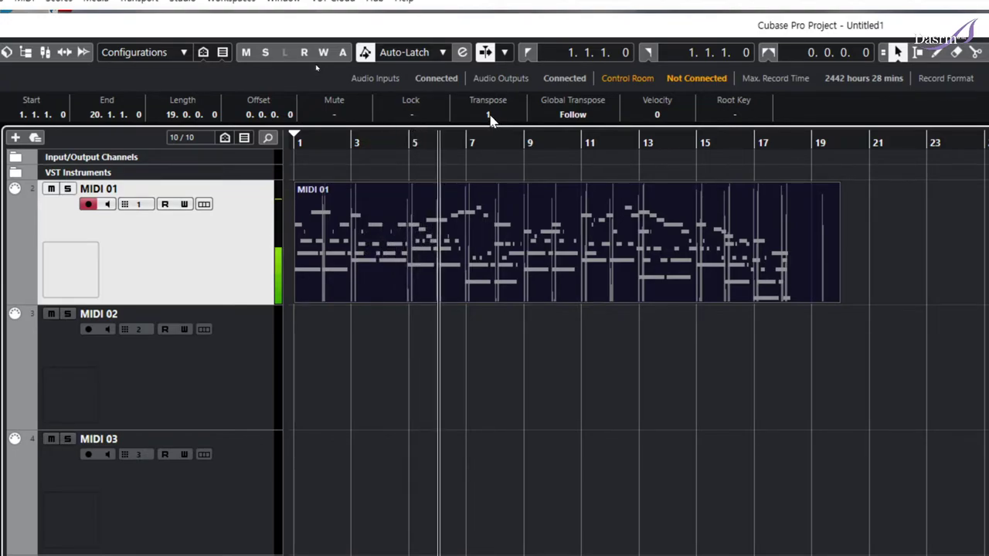
pyautogui.scroll(-1, 489, 115)
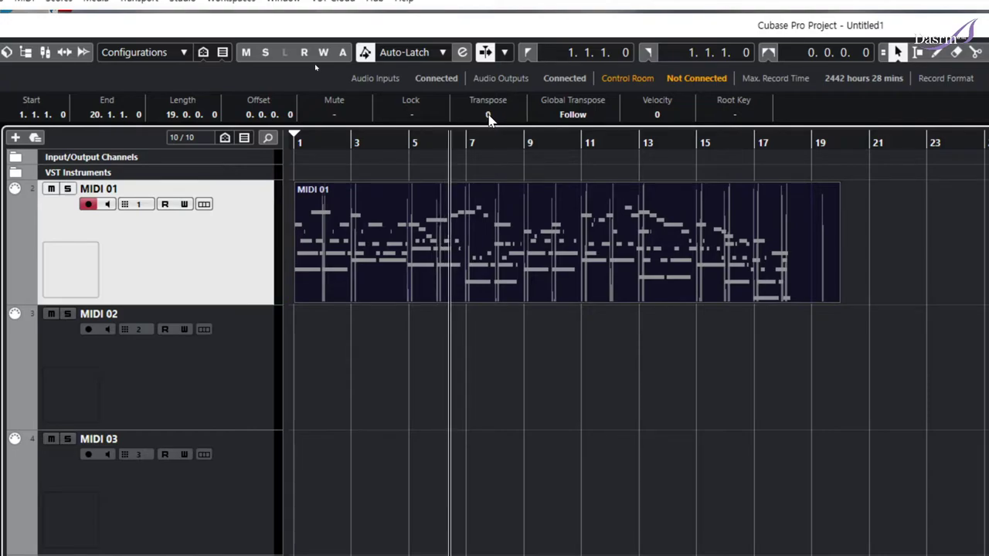
pyautogui.click(466, 333)
pyautogui.click(453, 234)
pyautogui.click(294, 139)
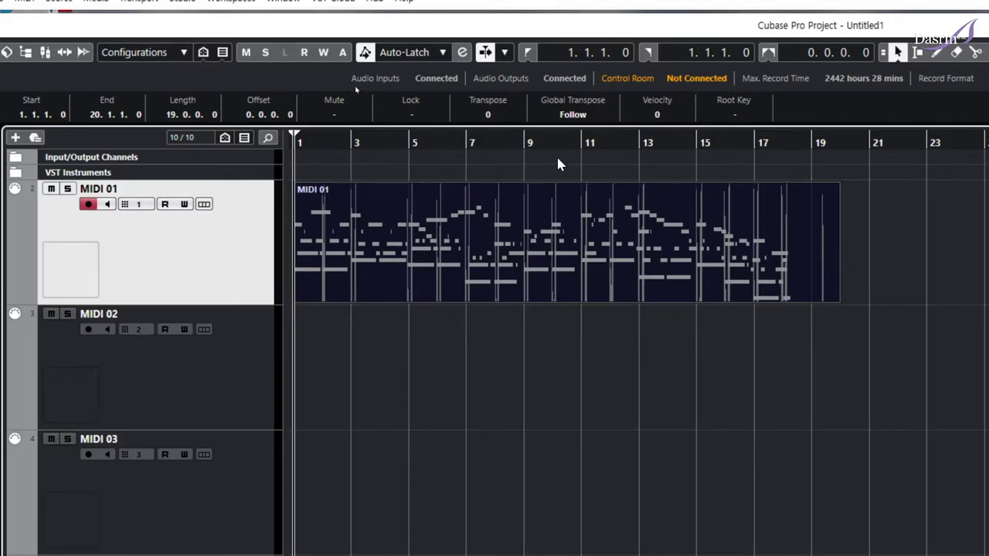
pyautogui.click(872, 209)
pyautogui.click(663, 221)
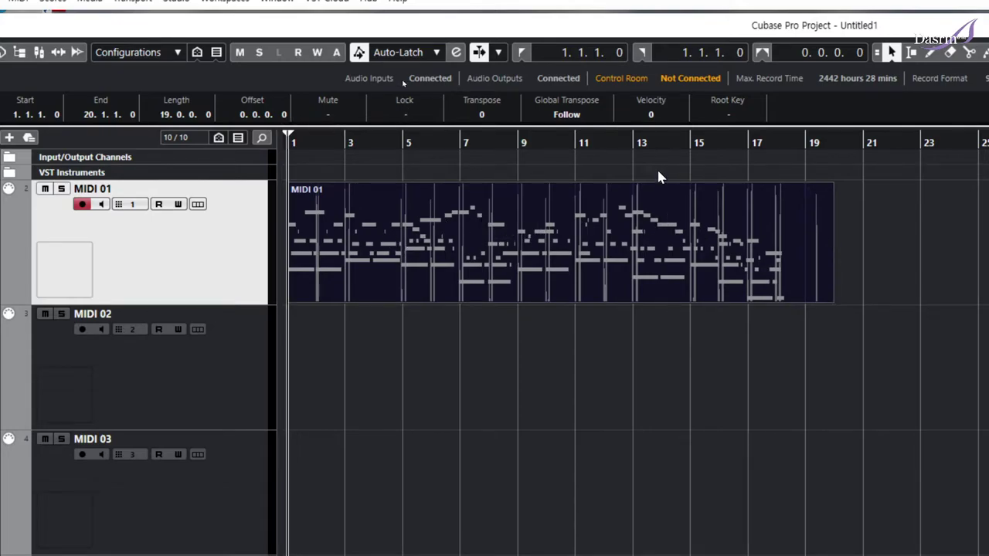
pyautogui.scroll(5, 652, 116)
pyautogui.moveTo(662, 92); pyautogui.dragTo(658, 117)
pyautogui.click(940, 288)
pyautogui.click(362, 249)
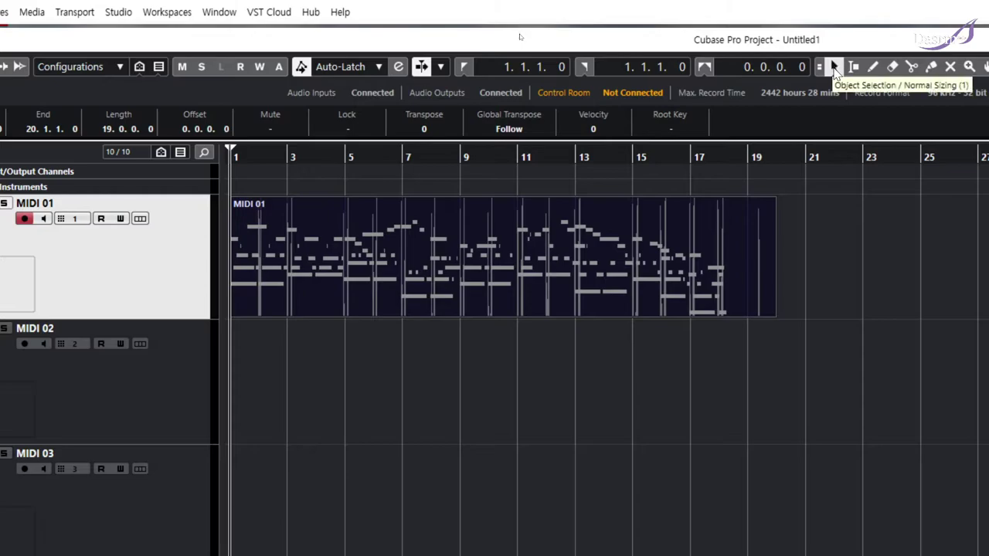
# Keep the Object Selection tool on Normal Sizing and extend the MIDI 01 part's end to about bar 21.
pyautogui.click(835, 68)
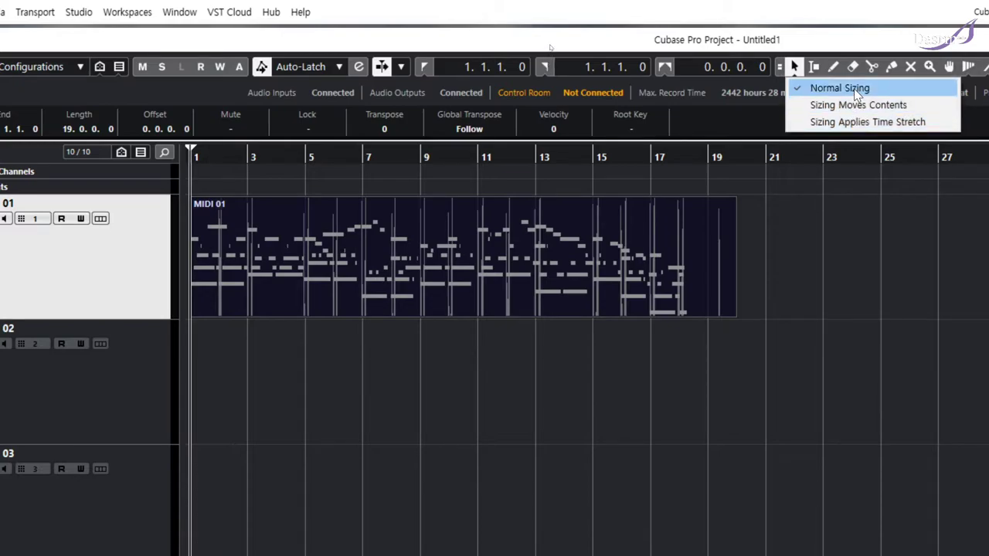
pyautogui.click(765, 250)
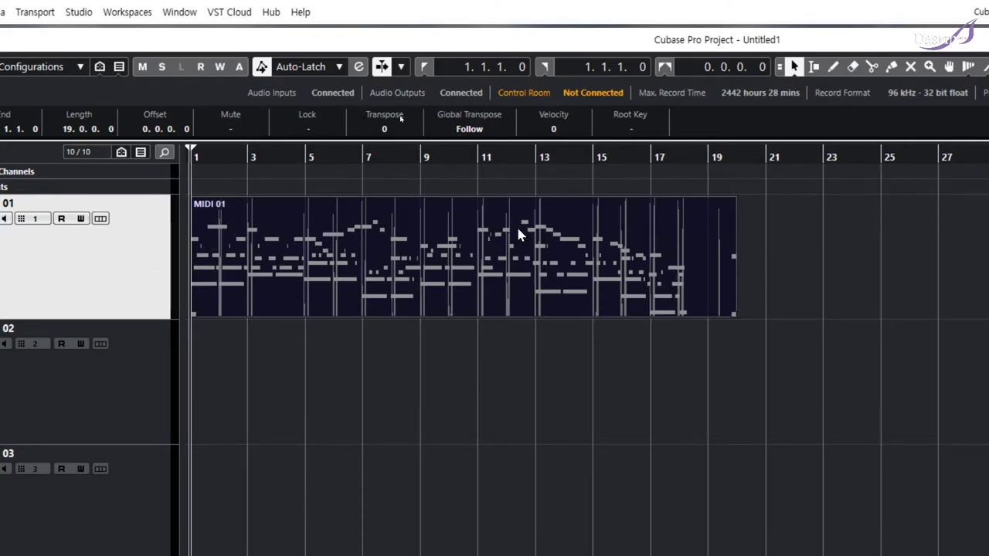
pyautogui.moveTo(733, 314)
pyautogui.mouseDown()
pyautogui.moveTo(897, 314)
pyautogui.moveTo(671, 310)
pyautogui.moveTo(728, 313)
pyautogui.mouseUp()
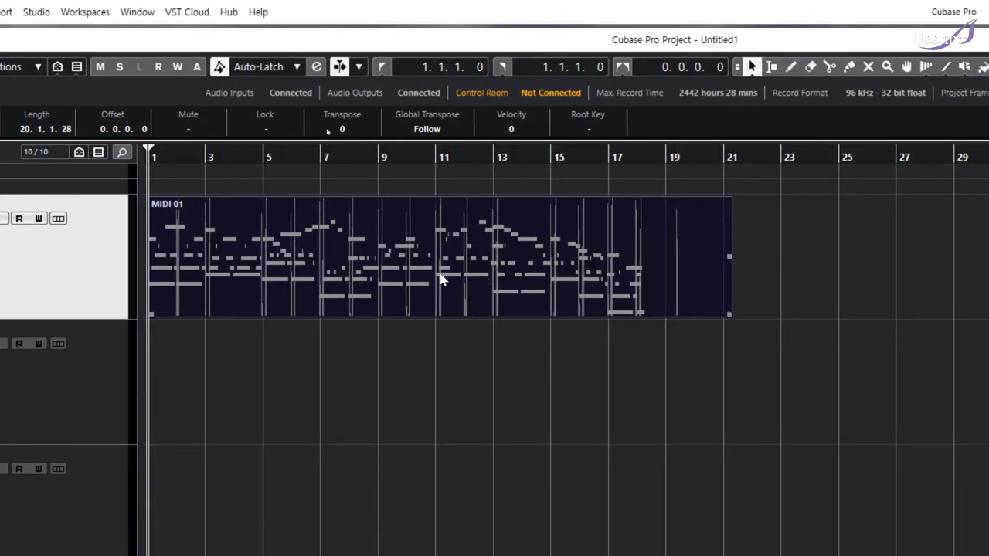
# Try moving the MIDI 01 part to just before bar 8 and resizing its start edge, and restore it at bar 1.
pyautogui.moveTo(353, 254); pyautogui.dragTo(516, 258)
pyautogui.moveTo(388, 251); pyautogui.dragTo(423, 243)
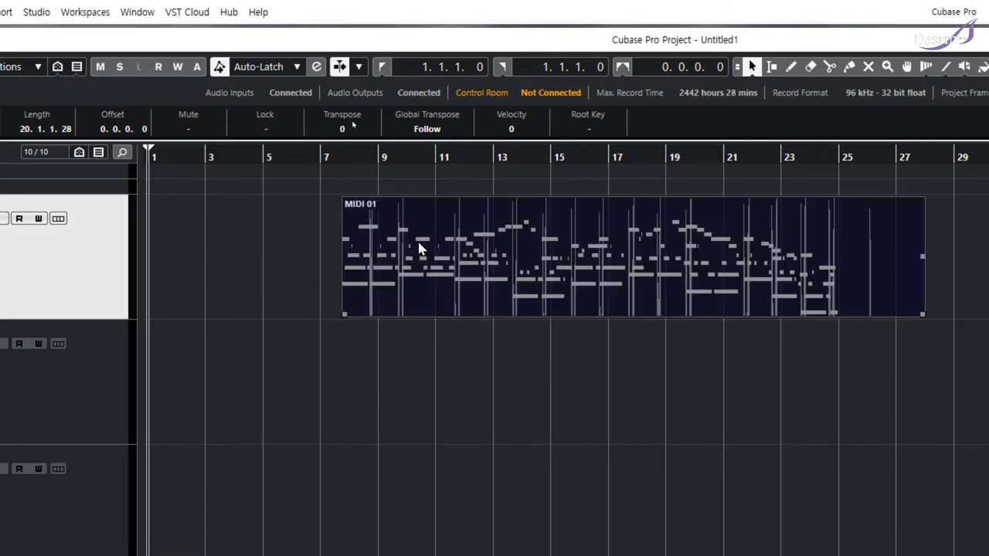
pyautogui.moveTo(344, 315)
pyautogui.mouseDown()
pyautogui.moveTo(209, 314)
pyautogui.moveTo(332, 315)
pyautogui.mouseUp()
pyautogui.hotkey('ctrl', 'z')
pyautogui.hotkey('ctrl', 'z')
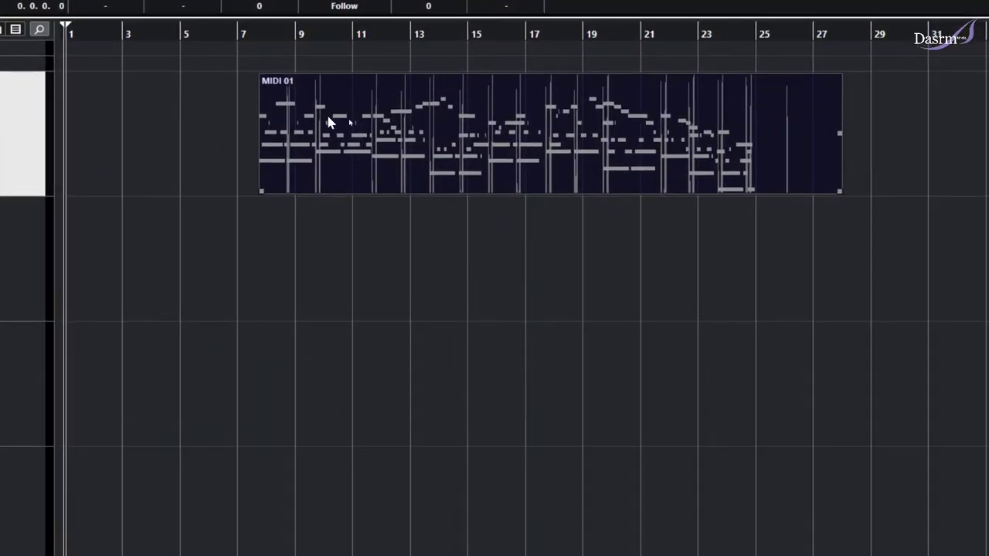
pyautogui.moveTo(354, 120); pyautogui.dragTo(258, 120)
pyautogui.moveTo(140, 116); pyautogui.dragTo(139, 116)
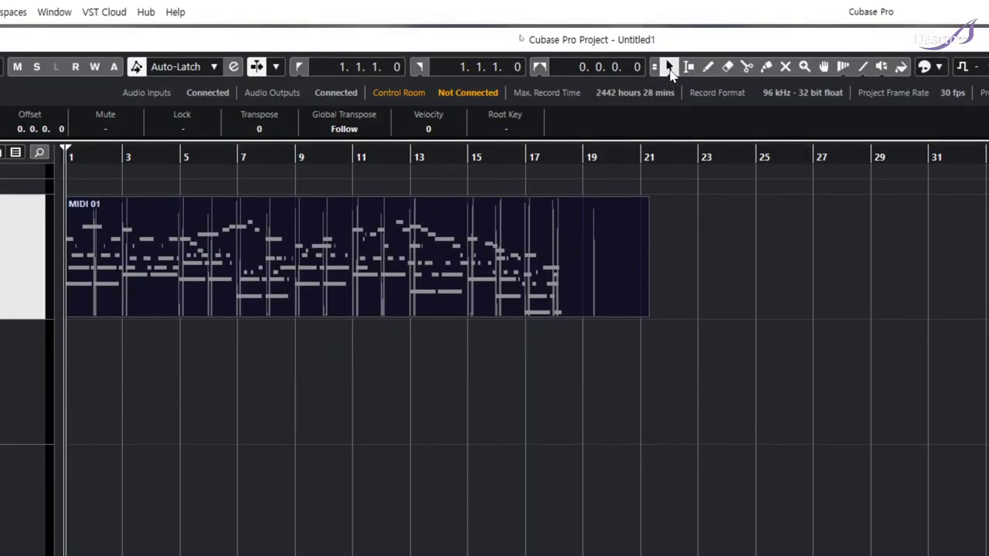
# Set the Object Selection tool to Sizing Moves Contents and resize the MIDI 01 part's end to bar 31, bringing it back to bar 22.
pyautogui.click(669, 67)
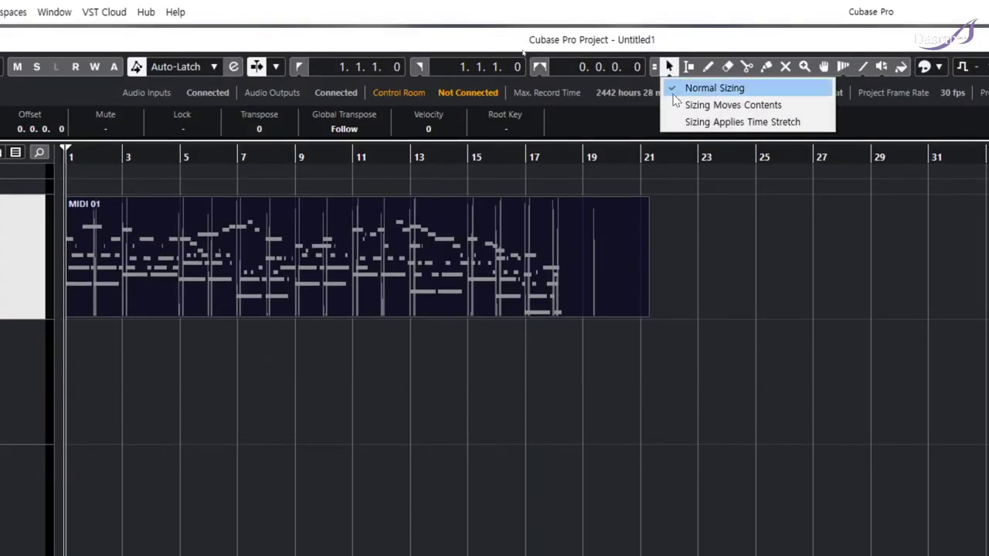
pyautogui.click(677, 104)
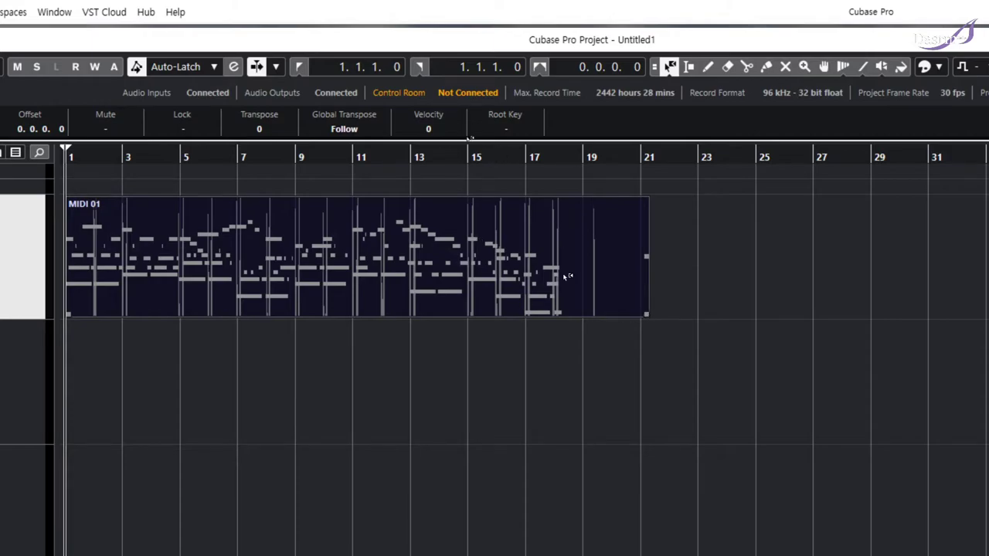
pyautogui.moveTo(647, 315); pyautogui.dragTo(860, 296)
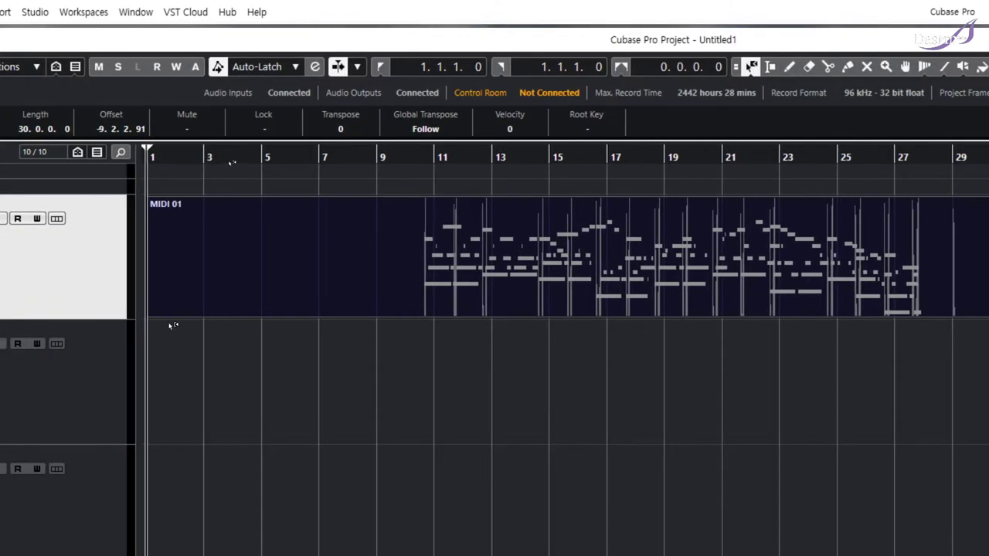
pyautogui.moveTo(147, 314)
pyautogui.mouseDown()
pyautogui.moveTo(422, 306)
pyautogui.moveTo(152, 308)
pyautogui.mouseUp()
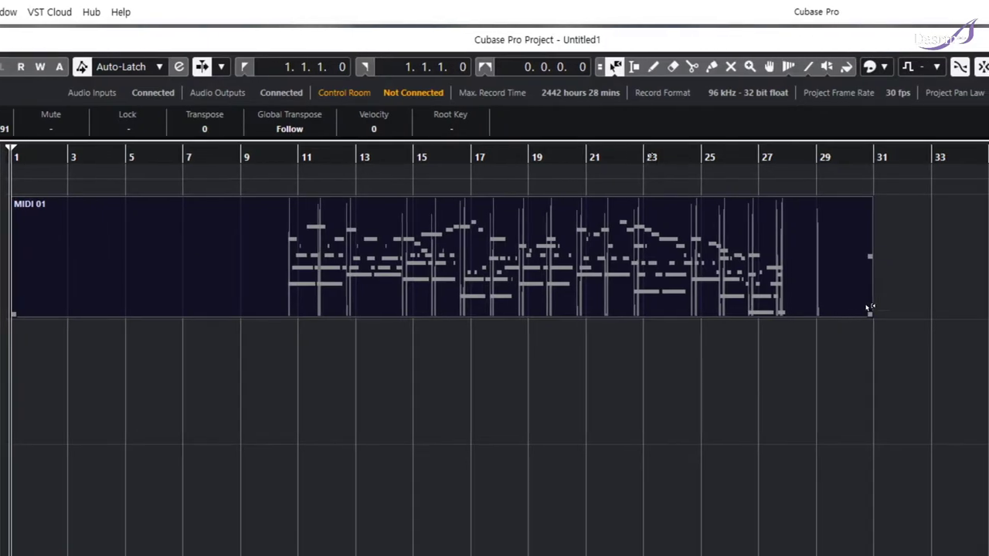
pyautogui.moveTo(858, 314); pyautogui.dragTo(580, 293)
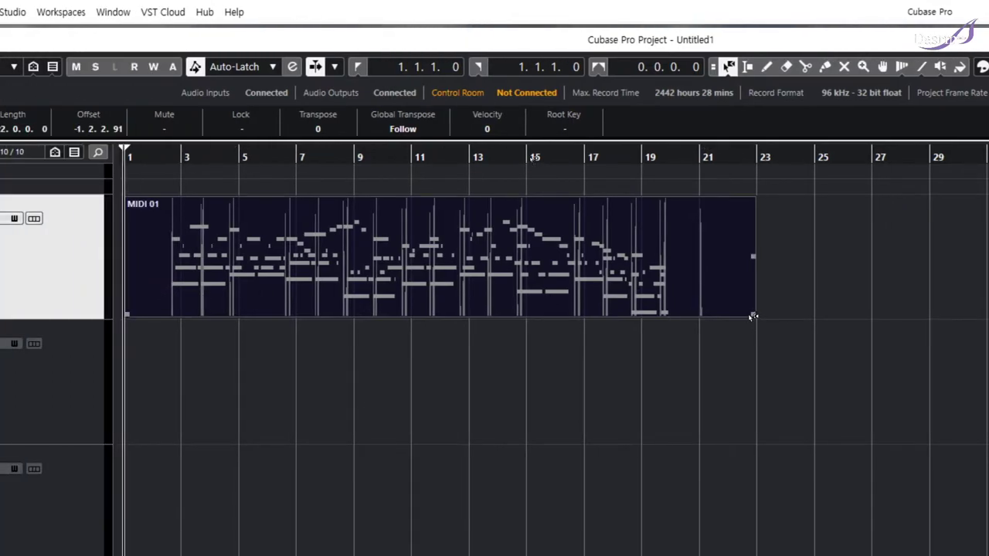
pyautogui.moveTo(751, 316)
pyautogui.mouseDown()
pyautogui.moveTo(734, 315)
pyautogui.moveTo(788, 316)
pyautogui.moveTo(738, 311)
pyautogui.mouseUp()
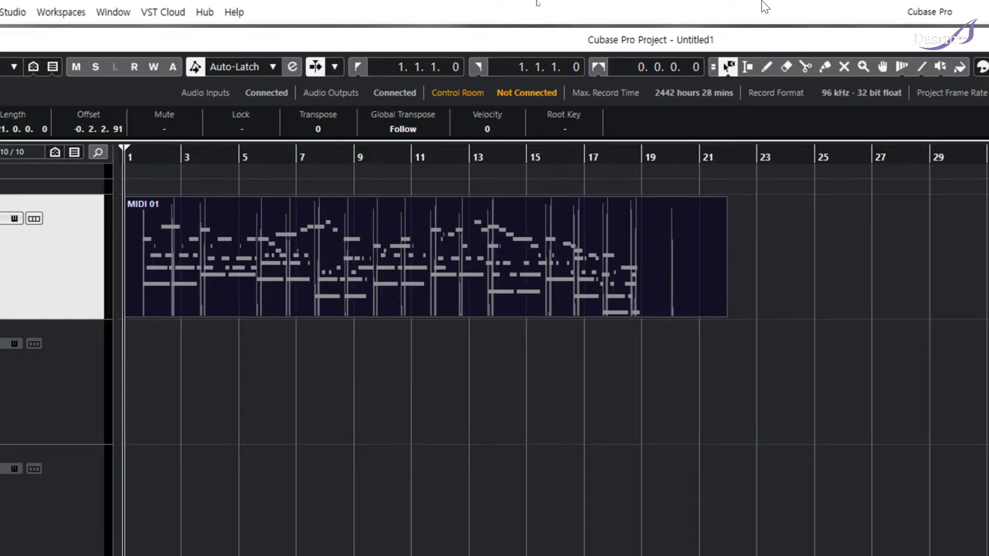
# Switch to Sizing Applies Time Stretch, try stretching the MIDI 01 part's end past bar 22, play the stretched part and restore its length.
pyautogui.click(729, 67)
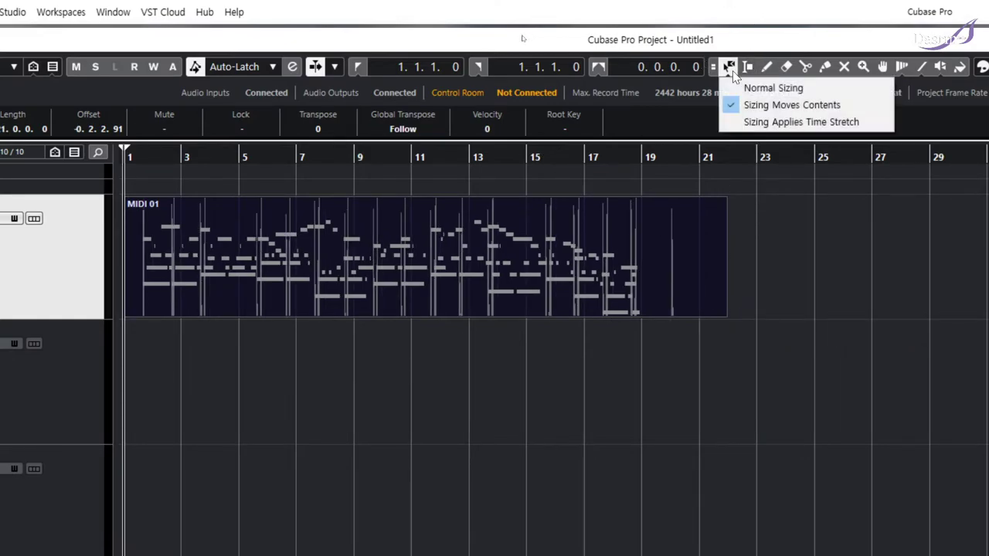
pyautogui.click(746, 125)
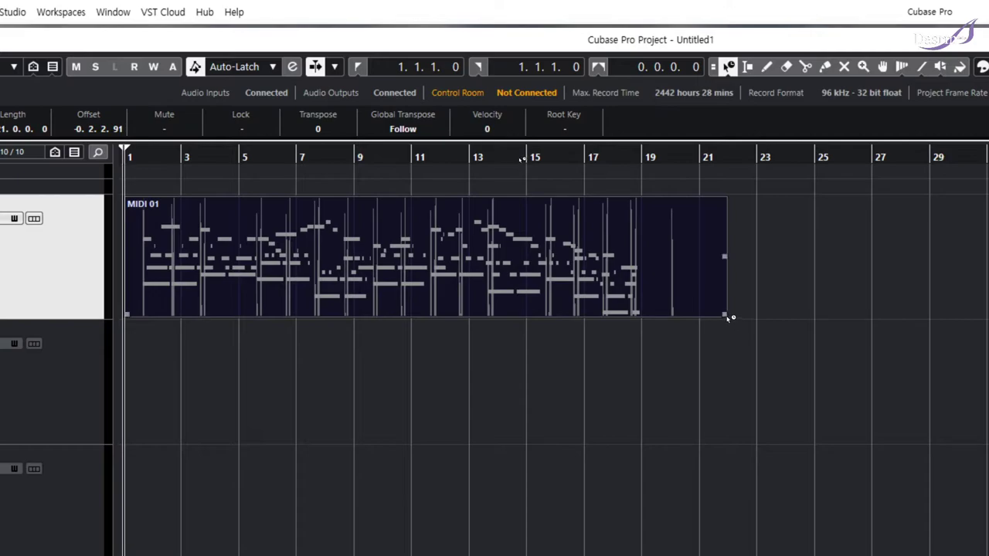
pyautogui.moveTo(727, 317); pyautogui.dragTo(869, 311)
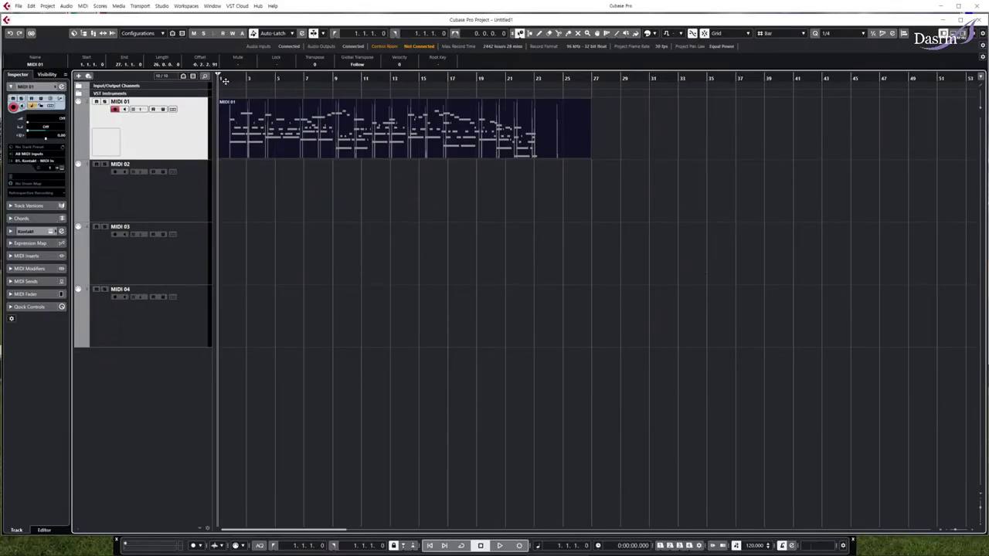
pyautogui.hotkey('ctrl', 'z')
pyautogui.press('space')
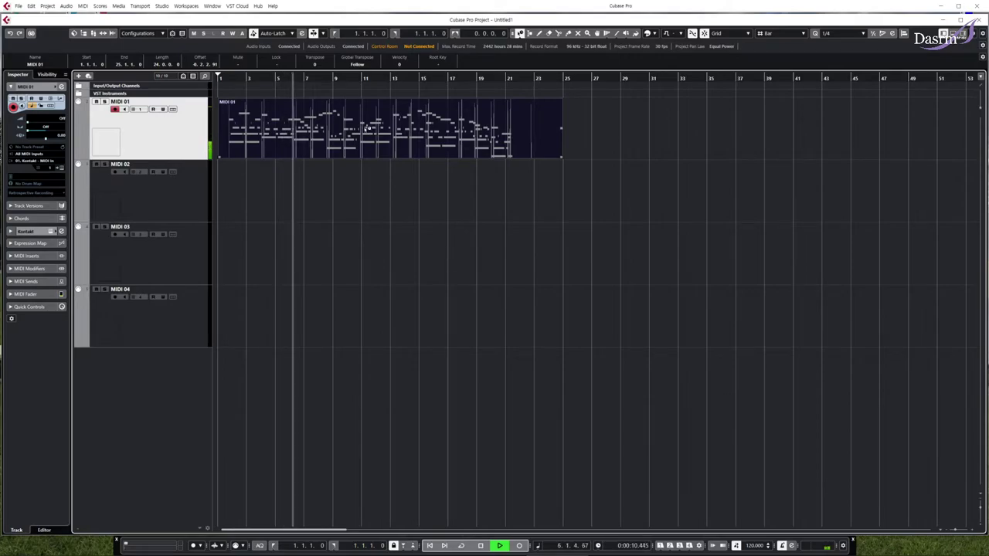
pyautogui.press('space')
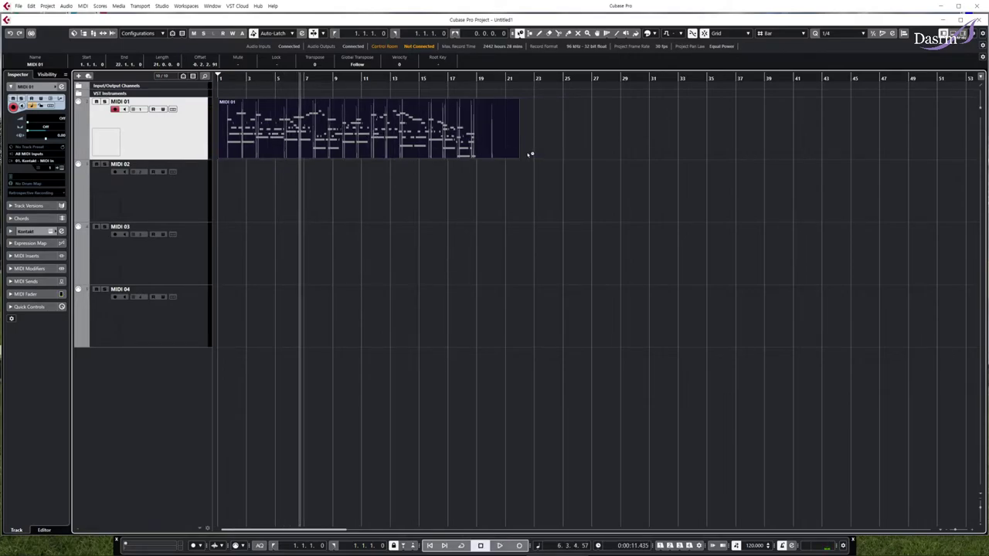
# Play the MIDI 01 part at its original length from bar 1 to hear its speed, and stop playback.
pyautogui.moveTo(226, 79); pyautogui.dragTo(217, 79)
pyautogui.press('space')
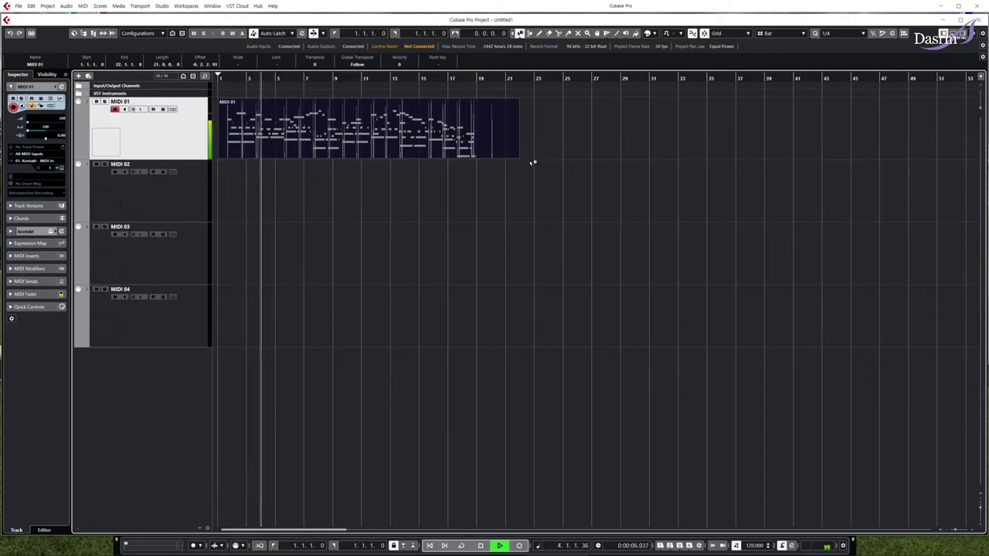
pyautogui.press('space')
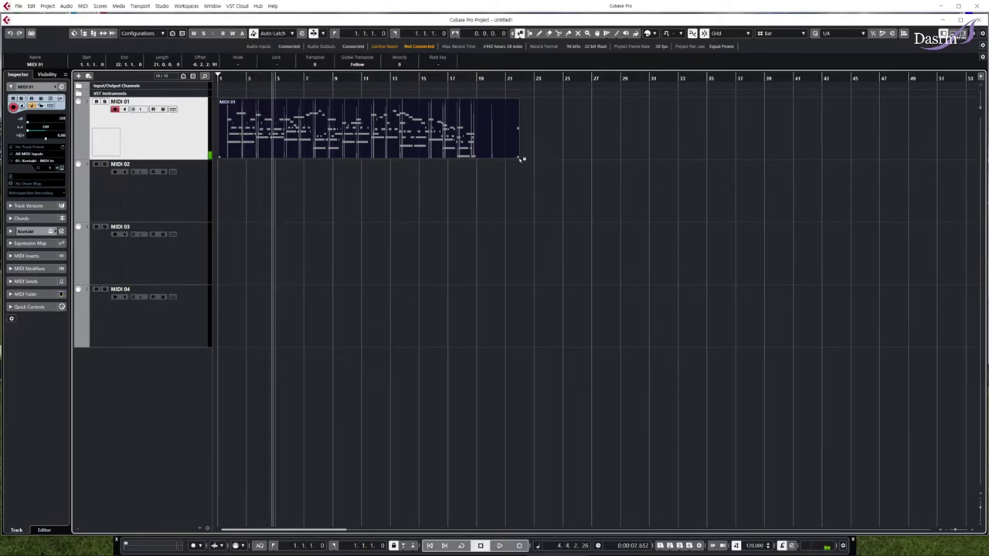
# Try stretching the MIDI 01 part's end to bar 28, play it from bar 2, and undo the stretch.
pyautogui.moveTo(521, 159); pyautogui.dragTo(604, 158)
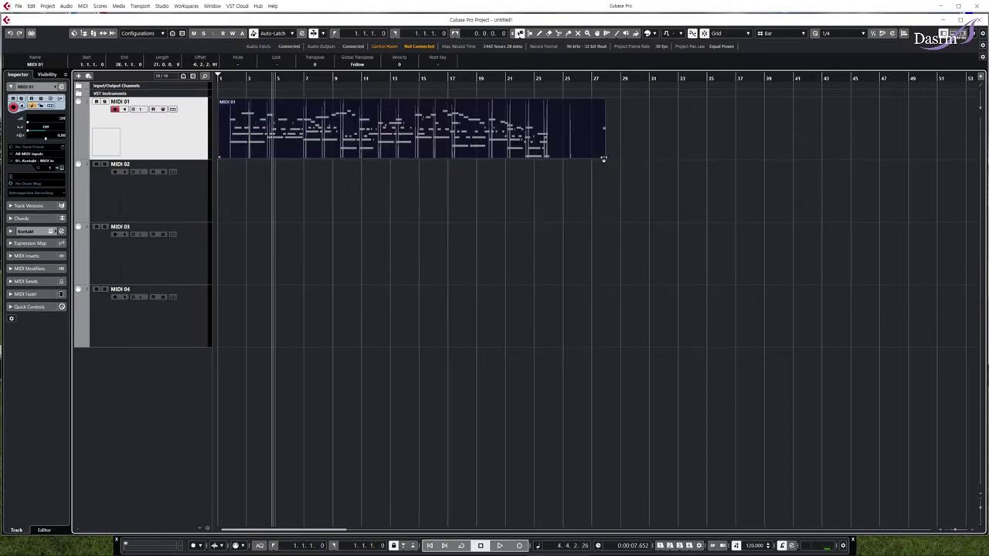
pyautogui.click(232, 80)
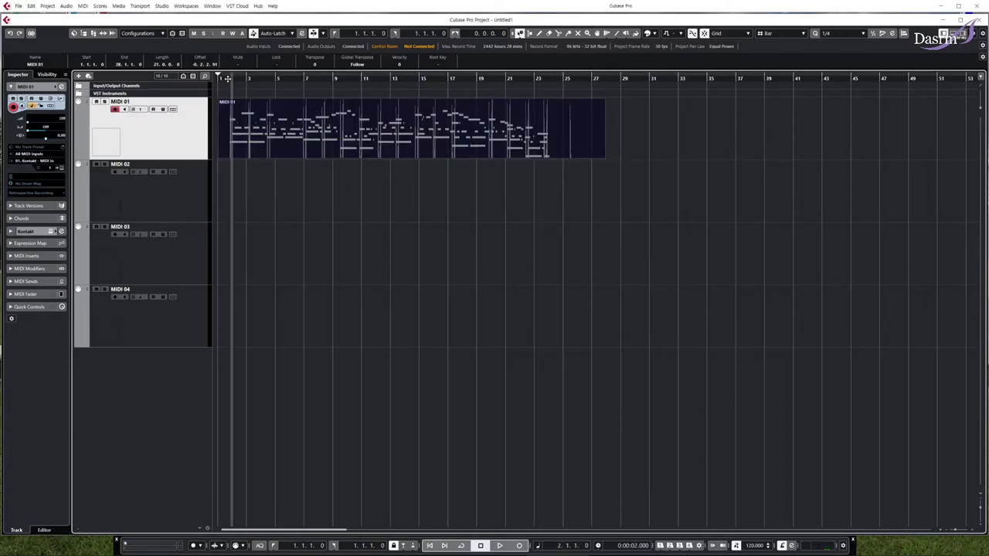
pyautogui.press('space')
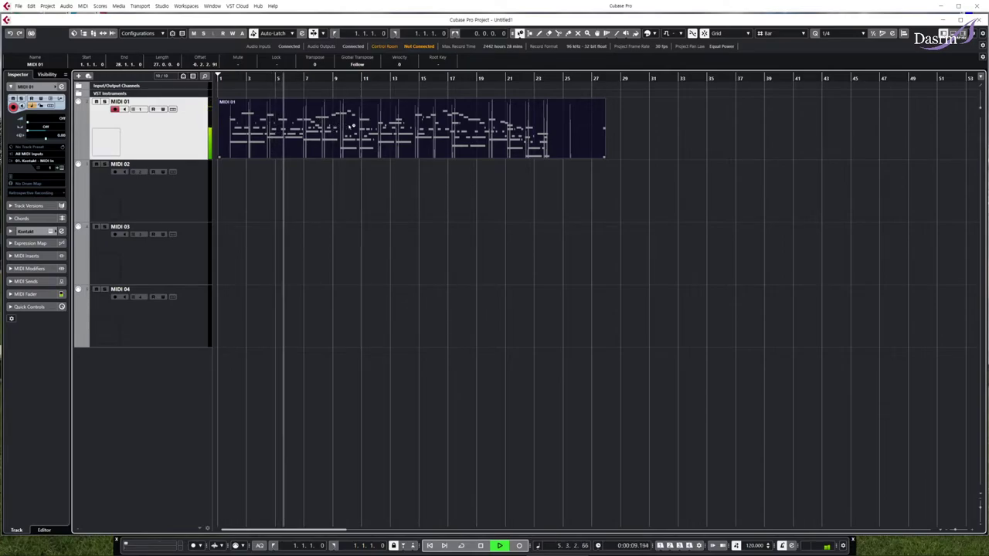
pyautogui.press('space')
pyautogui.hotkey('ctrl', 'z')
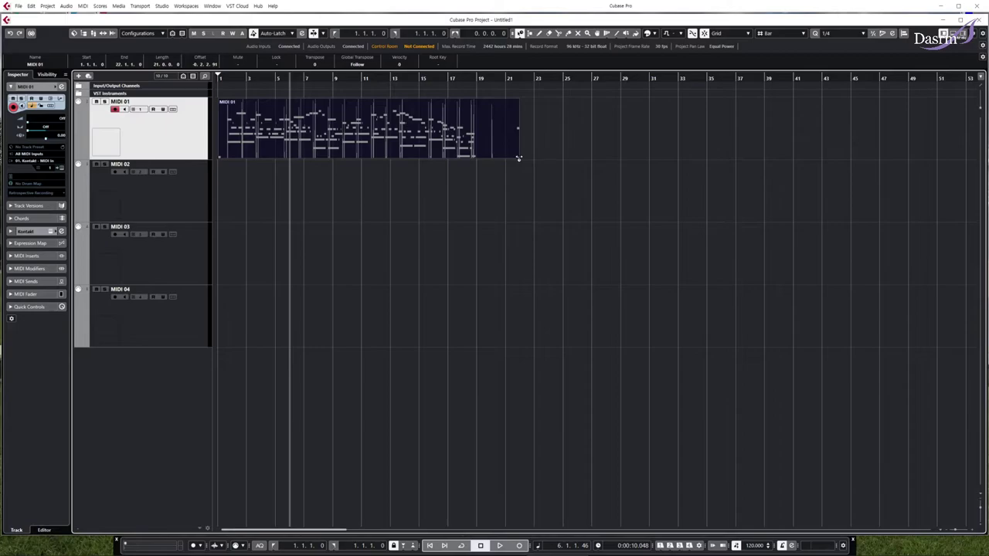
# Restore Normal Sizing and draw empty parts from bar 23 to bar 35 on the MIDI 01 and MIDI 02 tracks.
pyautogui.click(520, 34)
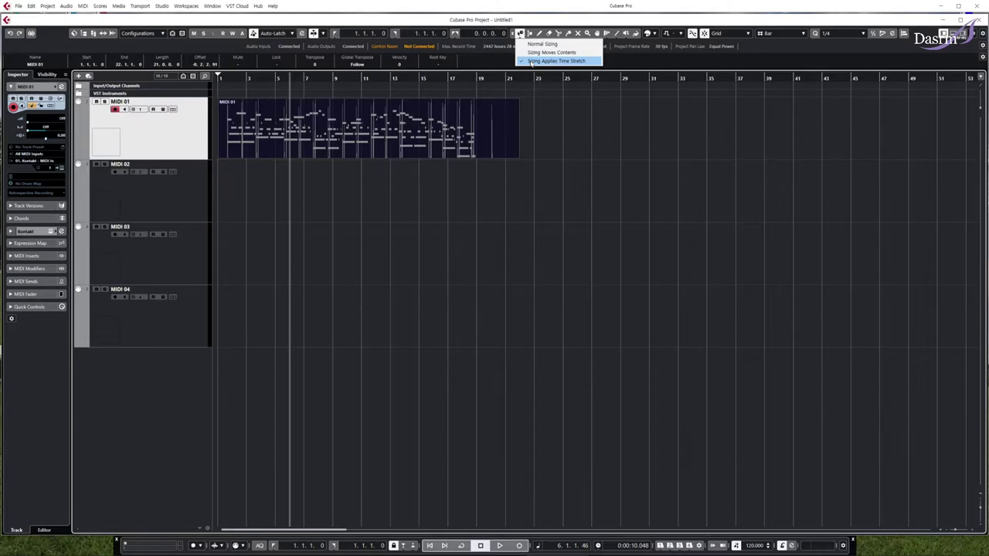
pyautogui.click(541, 44)
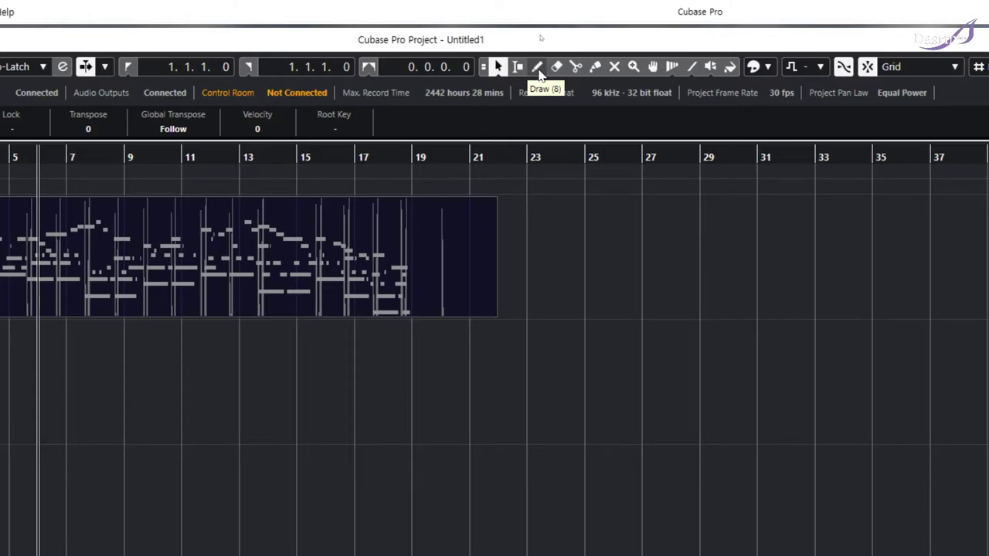
pyautogui.click(539, 68)
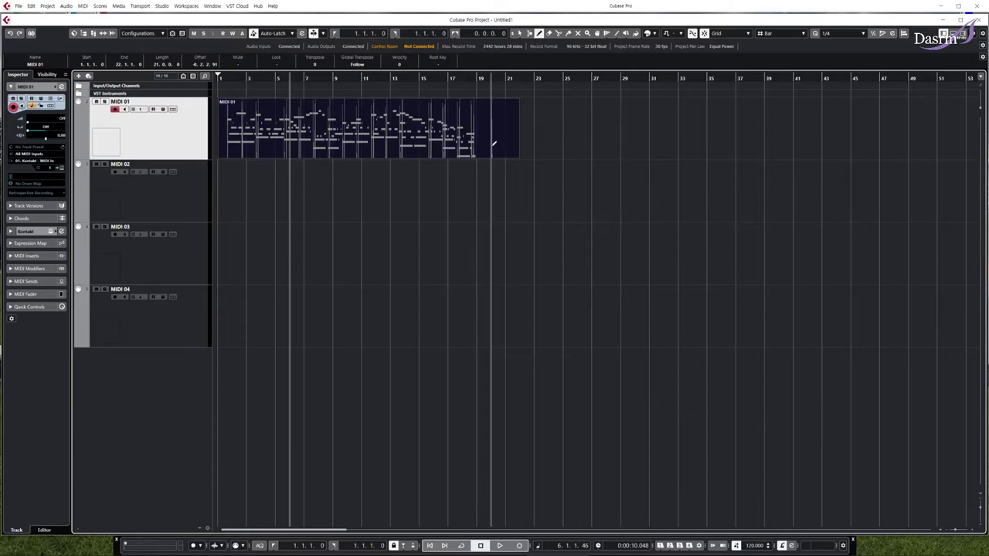
pyautogui.moveTo(535, 133); pyautogui.dragTo(707, 127)
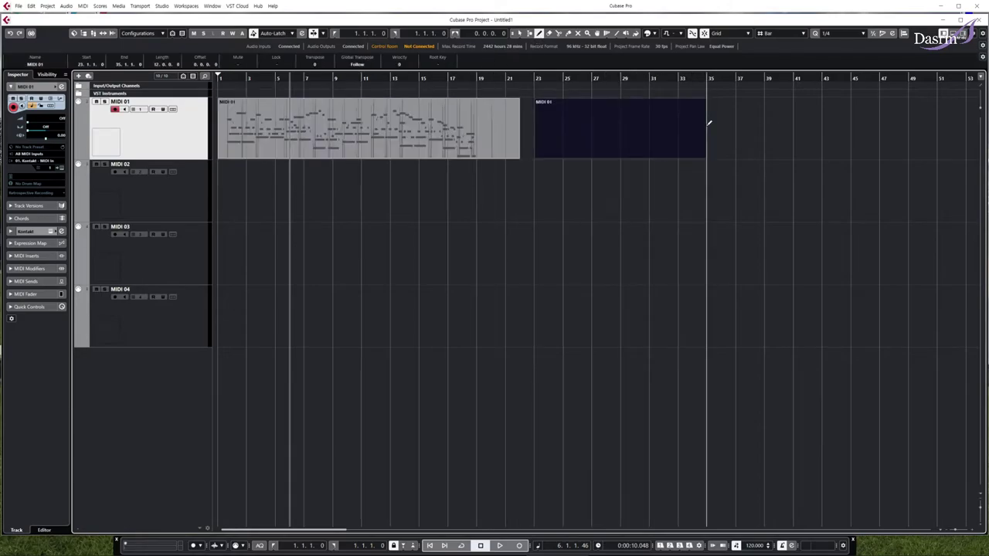
pyautogui.moveTo(541, 193)
pyautogui.mouseDown()
pyautogui.moveTo(596, 203)
pyautogui.moveTo(705, 198)
pyautogui.mouseUp()
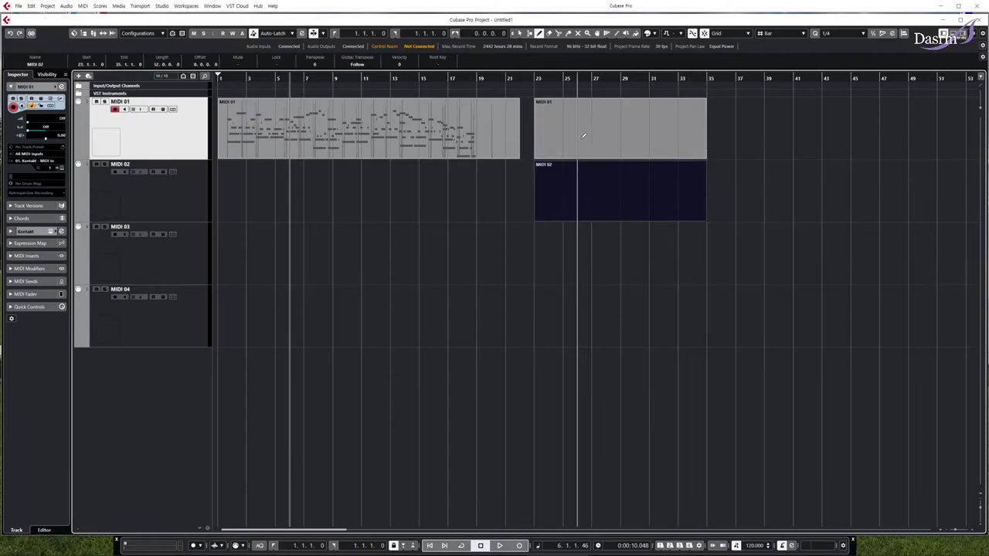
pyautogui.click(545, 81)
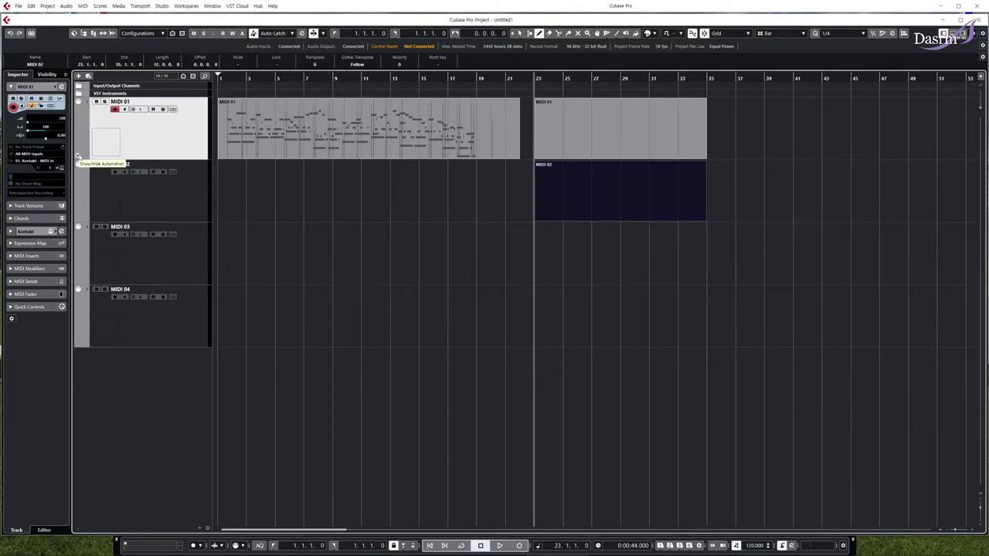
# Show the MIDI 01 track's automation and try adding further automation lanes, removing them again to keep only the Volume lane.
pyautogui.click(78, 157)
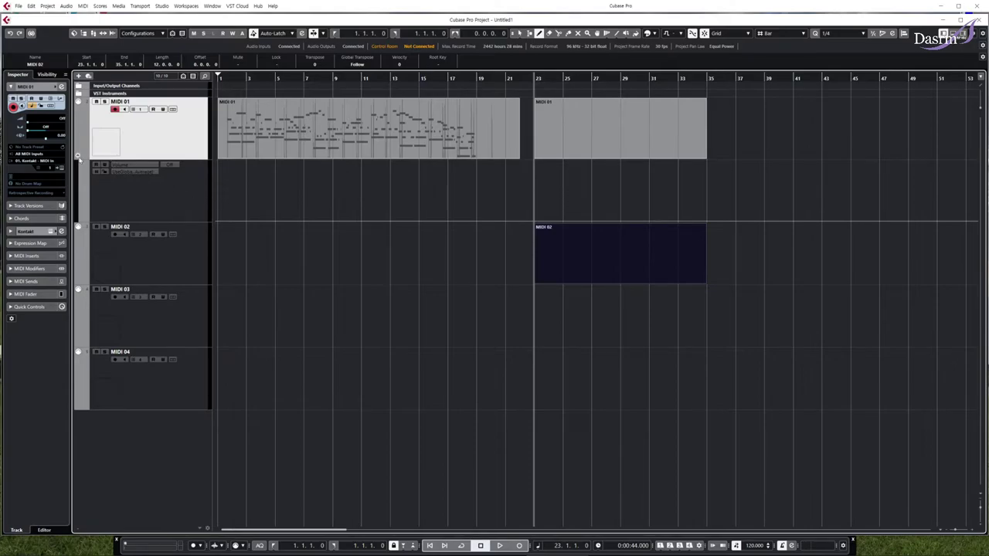
pyautogui.click(81, 222)
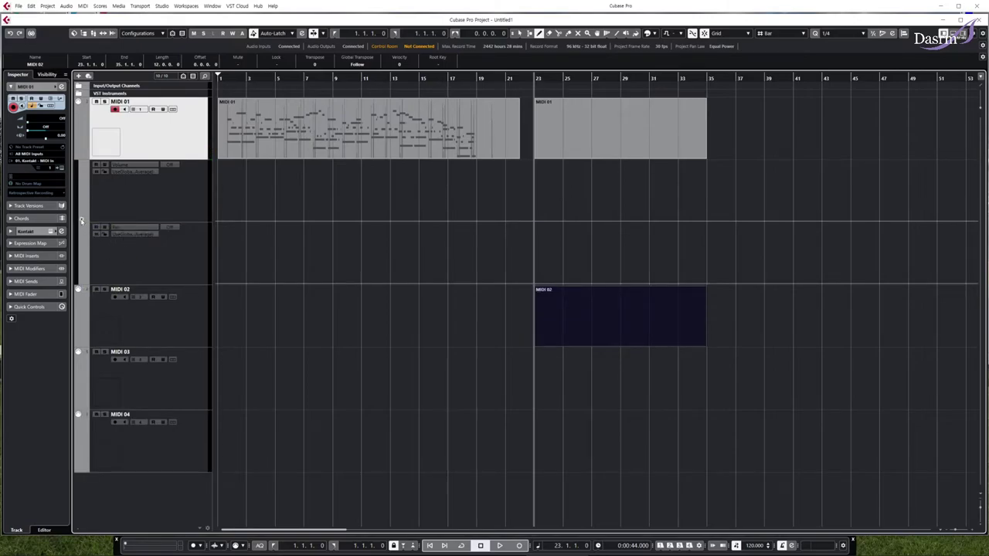
pyautogui.click(81, 221)
pyautogui.click(81, 222)
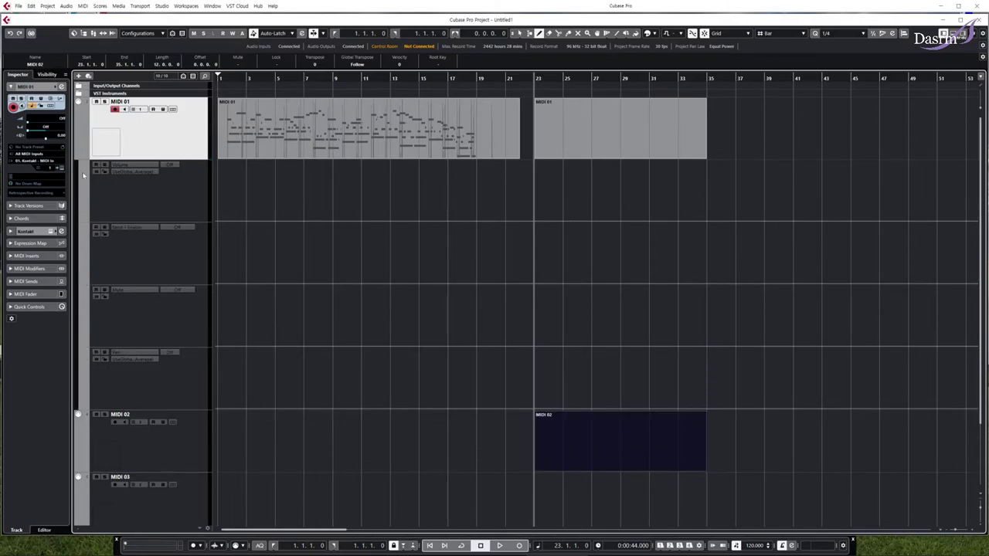
pyautogui.click(82, 227)
pyautogui.click(82, 227)
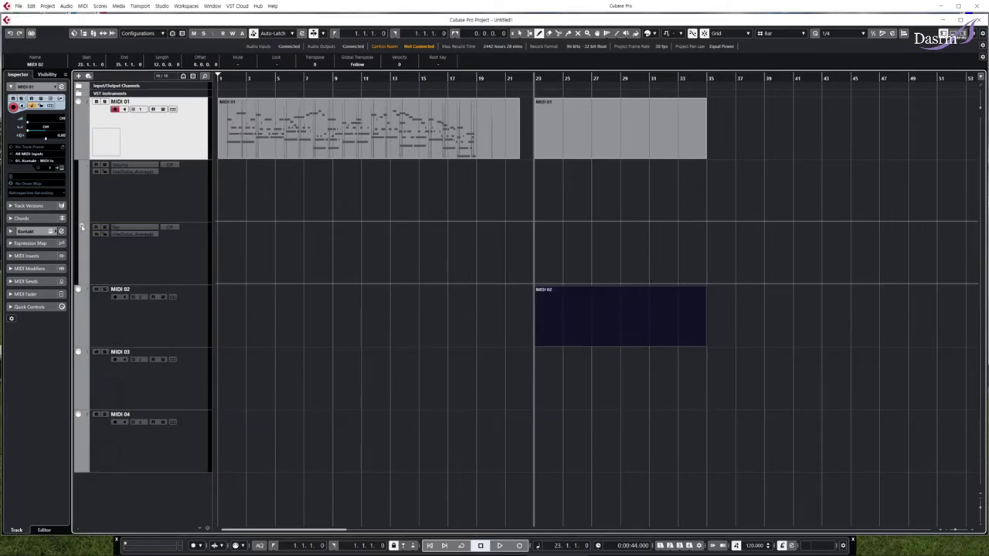
pyautogui.click(82, 228)
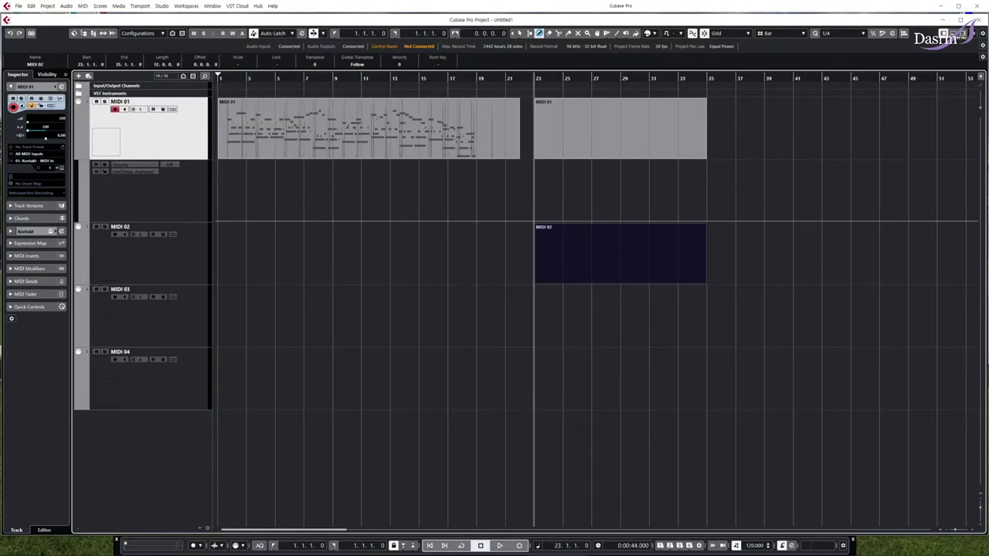
# Draw a volume curve in MIDI 01's automation lane from bar 1 to about bar 21, peaking near bar 10, and return to bar 1.
pyautogui.click(539, 35)
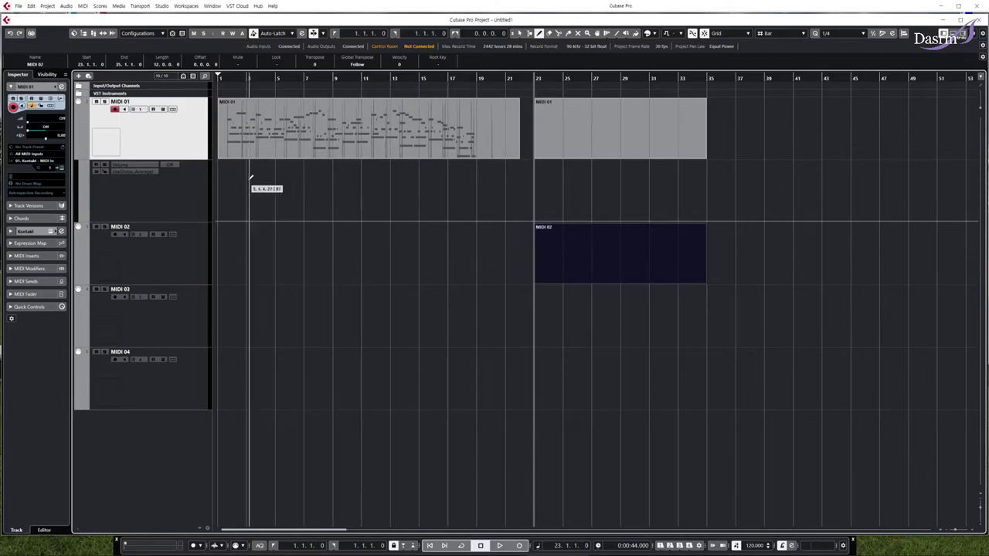
pyautogui.moveTo(221, 199)
pyautogui.mouseDown()
pyautogui.moveTo(302, 165)
pyautogui.moveTo(378, 159)
pyautogui.moveTo(514, 202)
pyautogui.mouseUp()
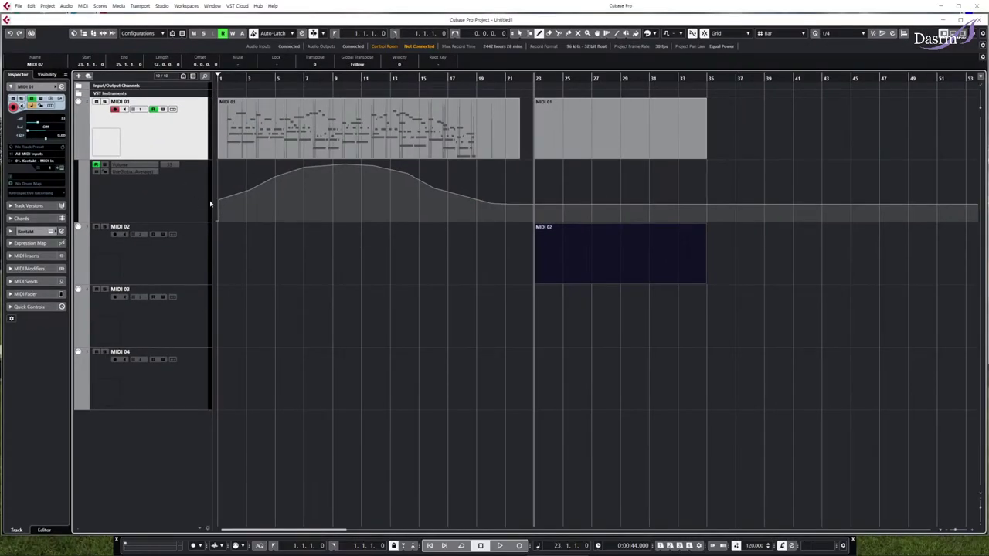
pyautogui.click(218, 77)
pyautogui.click(218, 77)
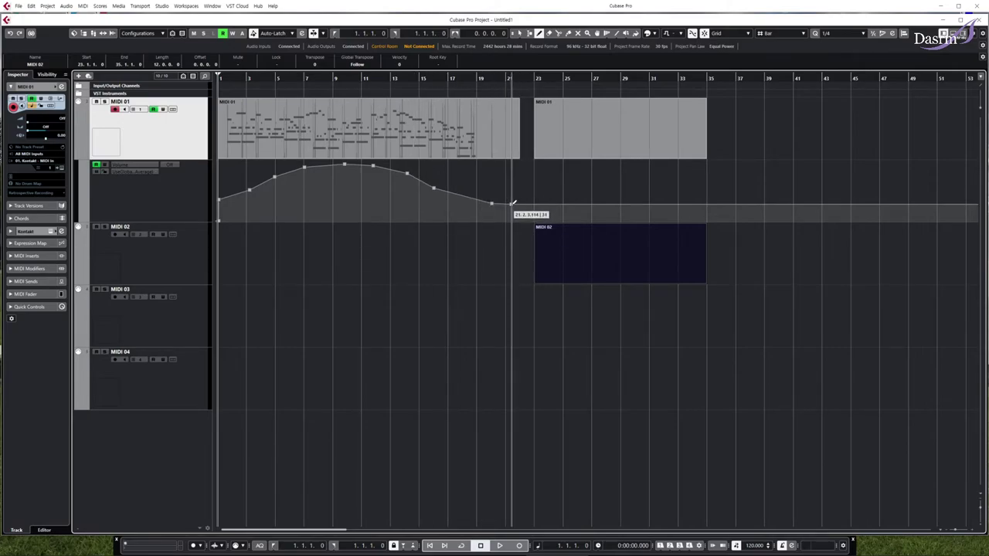
pyautogui.click(511, 204)
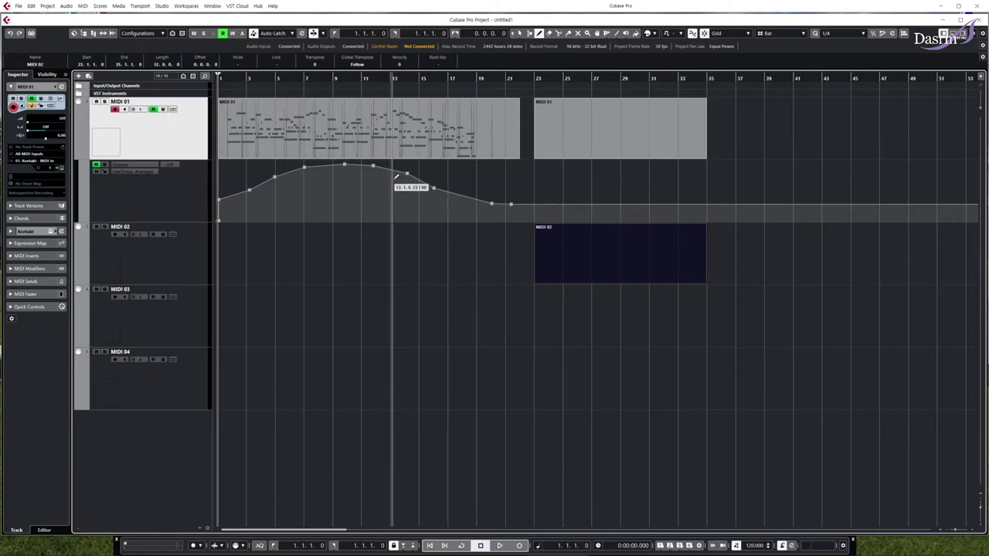
# Play the MIDI 01 part with its volume automation, restarting playback once from bar 1.
pyautogui.press('space')
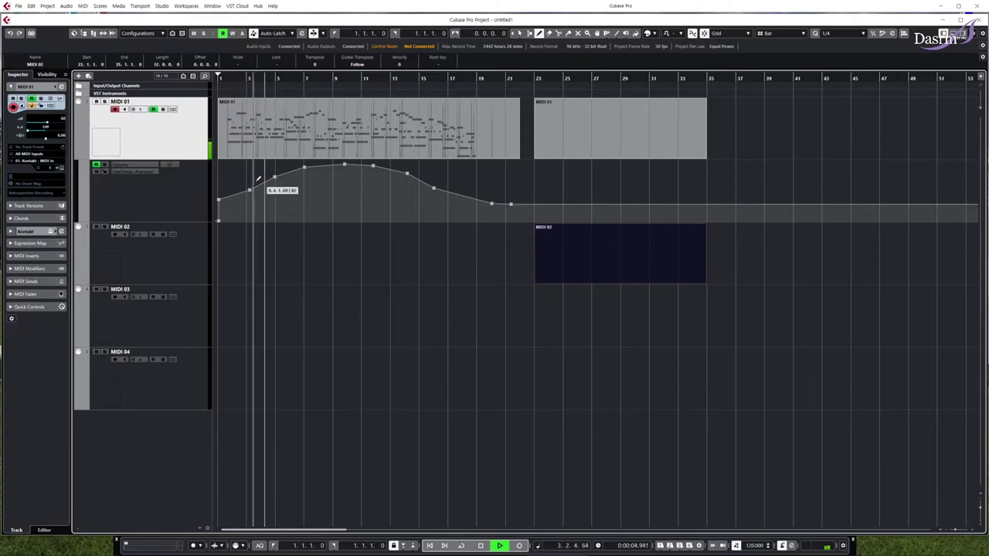
pyautogui.press('space')
pyautogui.press('KP_Subtract')
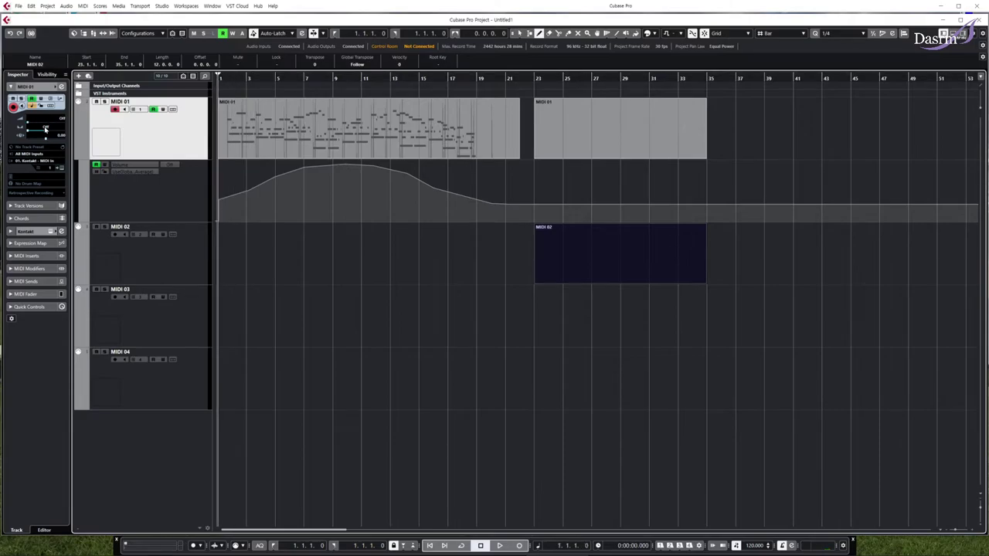
pyautogui.press('space')
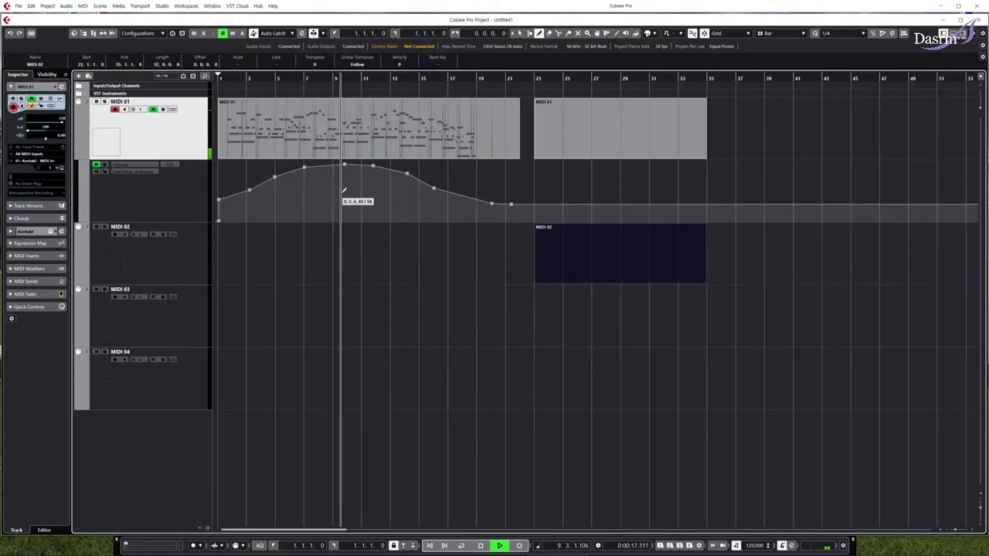
# Stop playback and erase the drawn volume automation points on MIDI 01 from about bar 21 back to bar 1.
pyautogui.press('space')
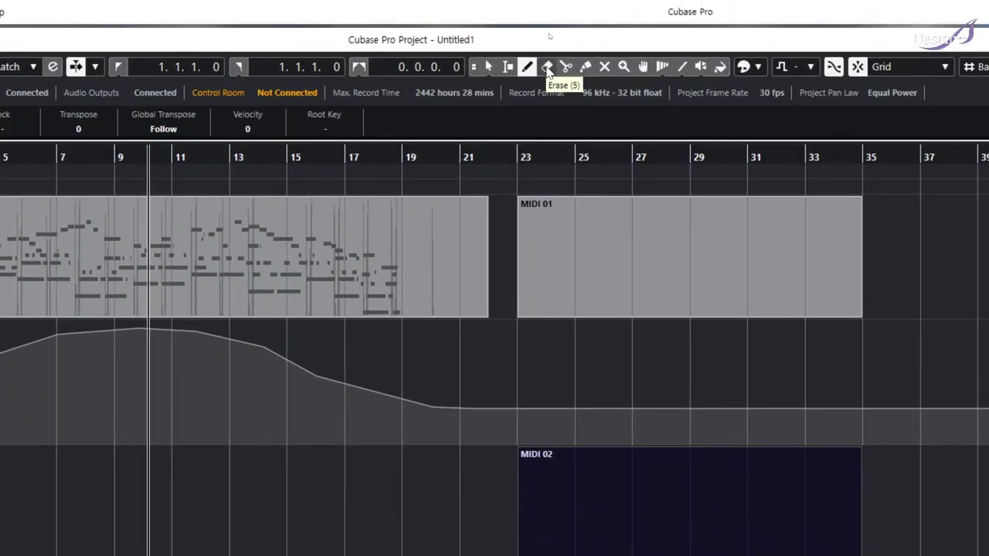
pyautogui.click(547, 68)
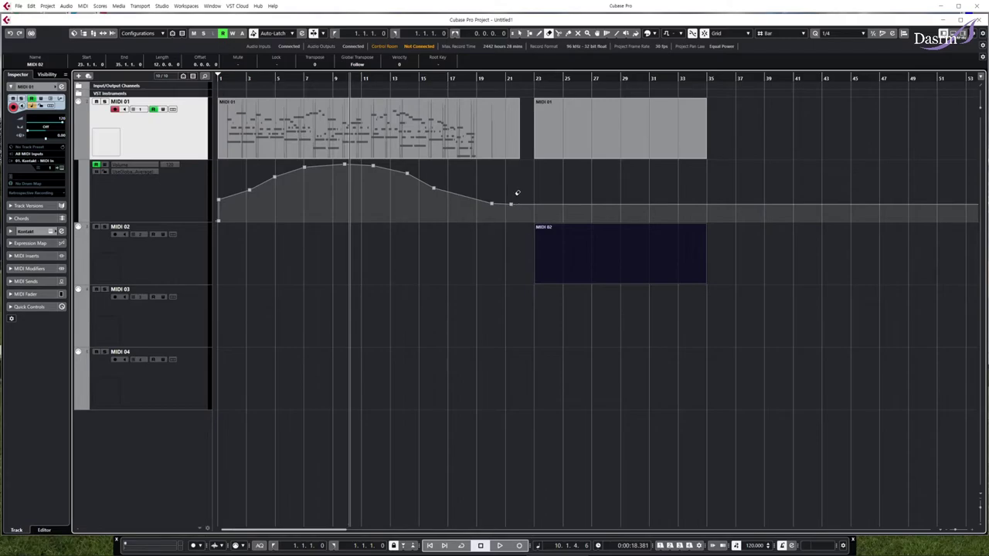
pyautogui.moveTo(517, 177); pyautogui.dragTo(513, 210)
pyautogui.press('Delete')
pyautogui.click(493, 201)
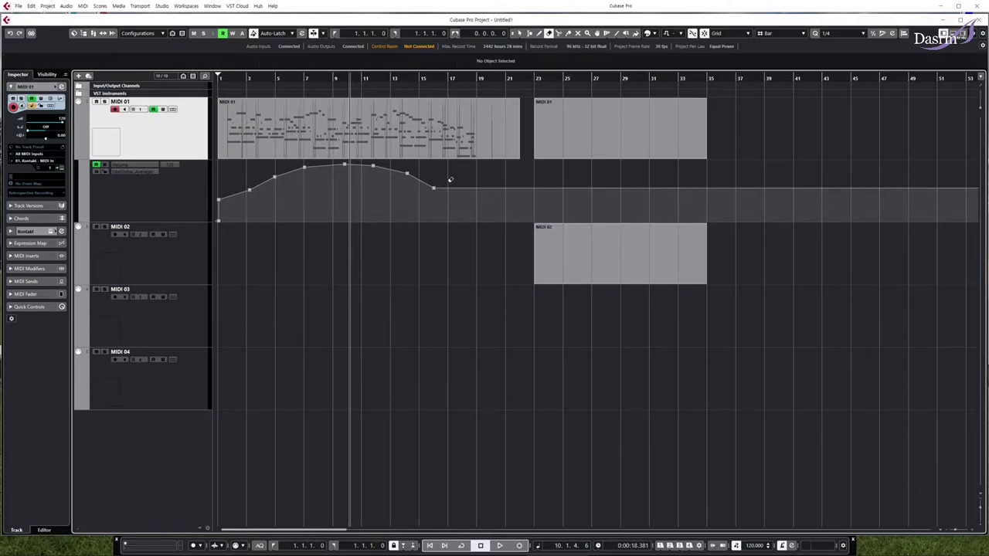
pyautogui.click(435, 186)
pyautogui.click(407, 173)
pyautogui.click(373, 164)
pyautogui.click(345, 164)
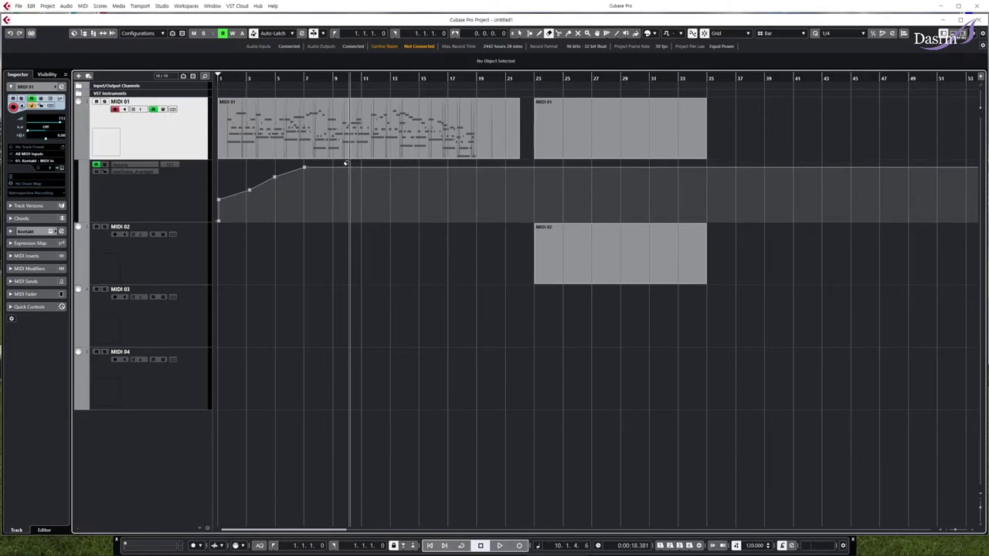
pyautogui.click(306, 167)
pyautogui.click(275, 179)
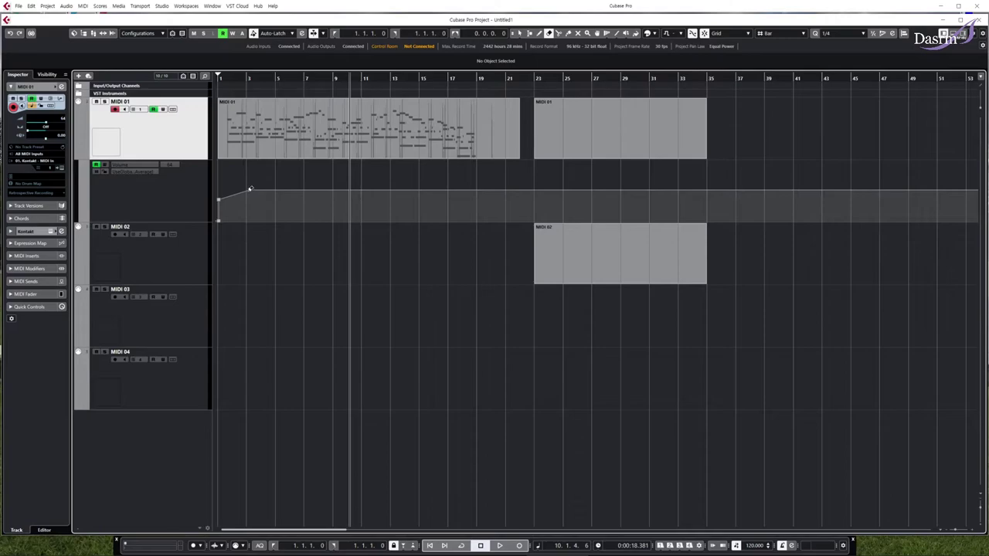
pyautogui.click(250, 188)
pyautogui.click(220, 202)
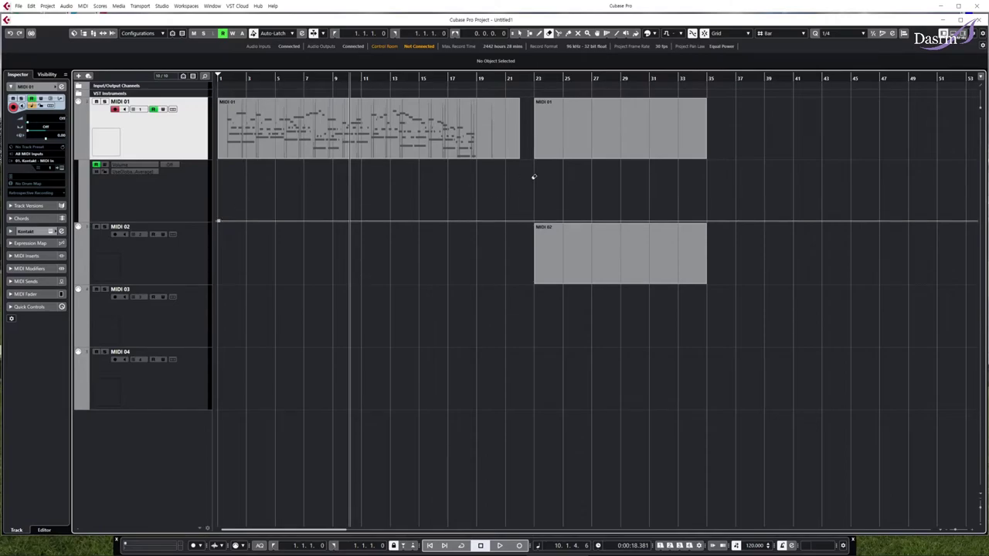
# Erase the empty parts starting at bar 23 on MIDI 01 and MIDI 02, and hide the MIDI 01 automation lane.
pyautogui.click(611, 130)
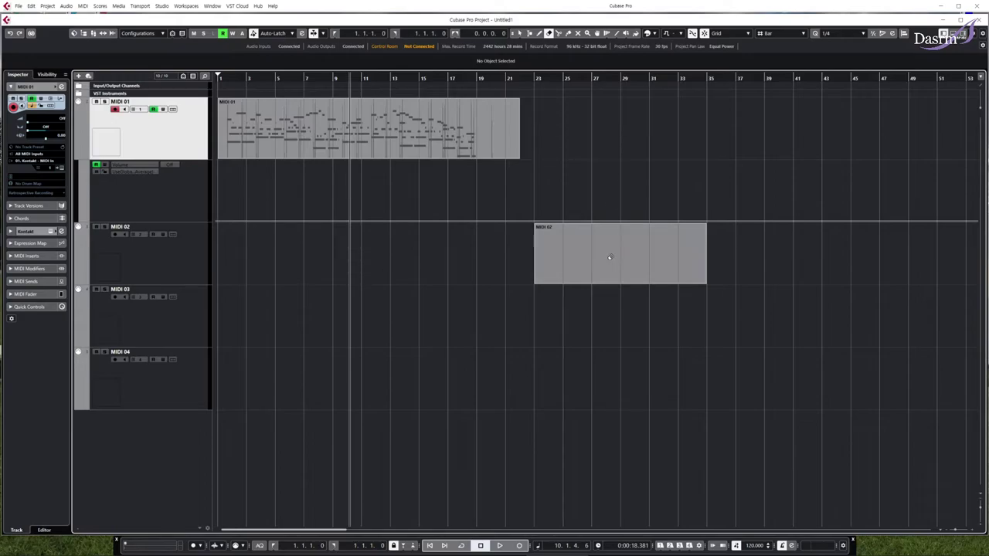
pyautogui.click(610, 258)
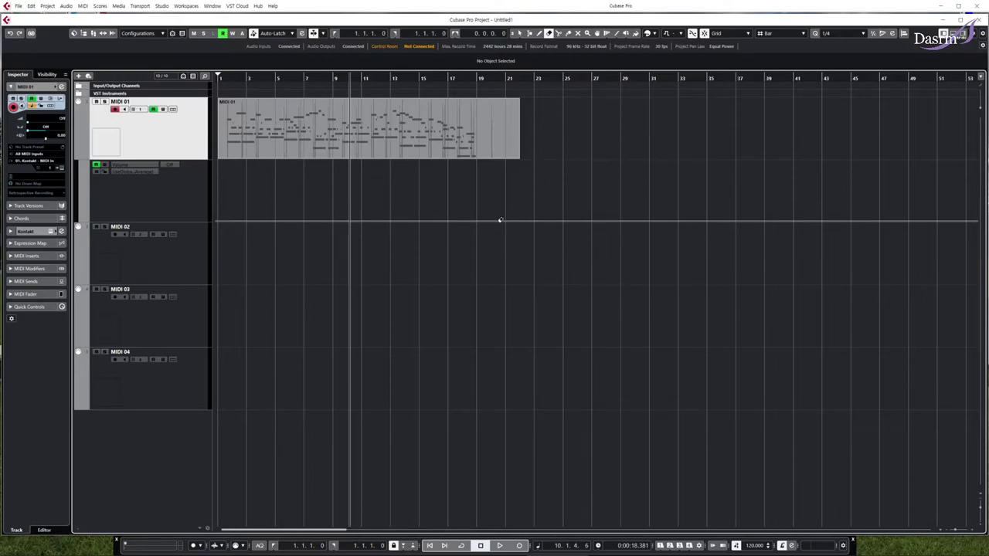
pyautogui.click(77, 157)
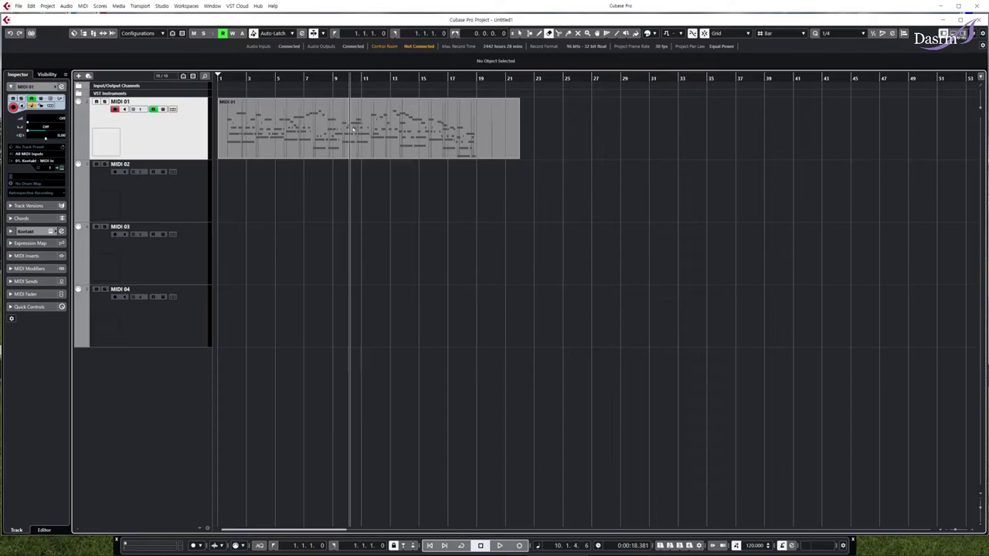
# Erase the recorded MIDI 01 part and undo the erasure.
pyautogui.click(435, 130)
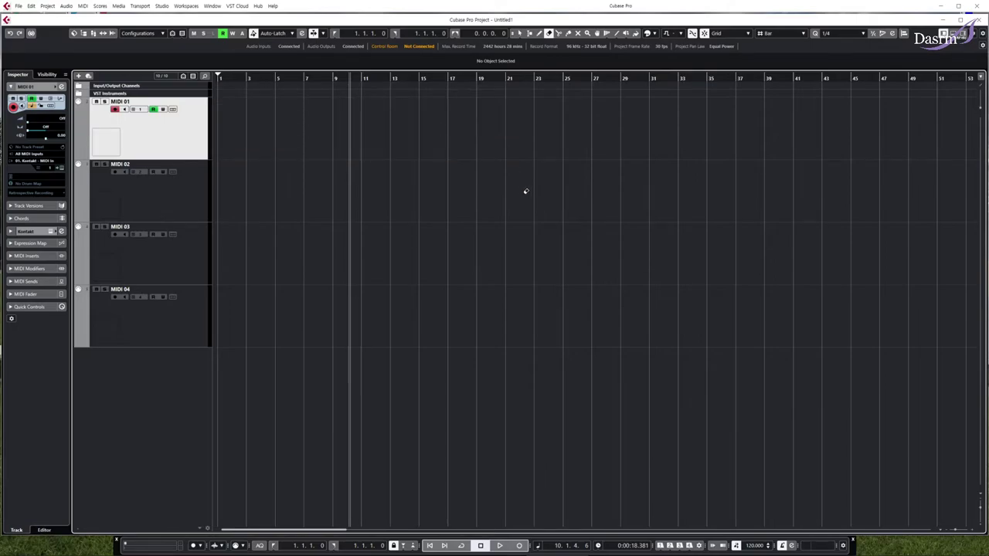
pyautogui.hotkey('ctrl', 'z')
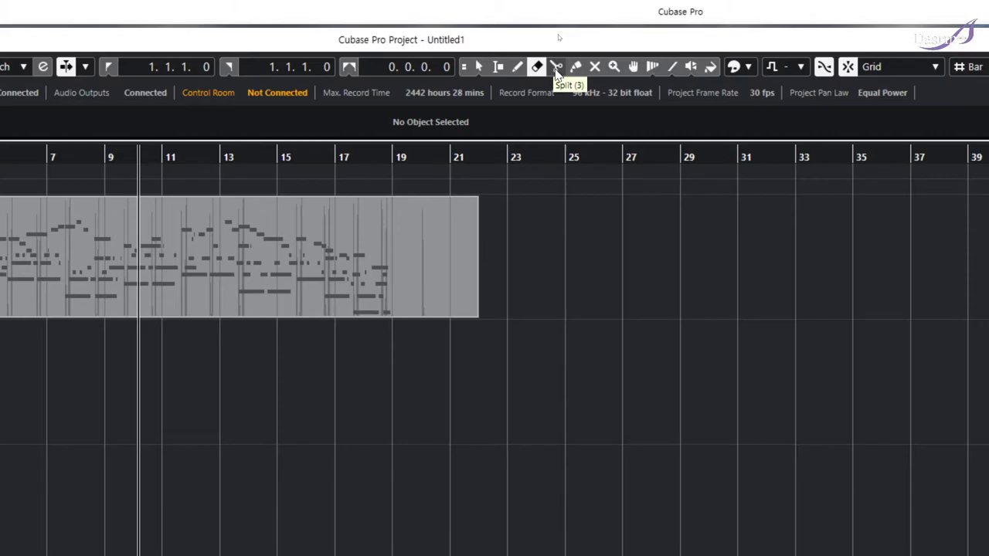
# Split the recorded MIDI 01 part at bars 11 and 15 with the Split tool.
pyautogui.click(556, 70)
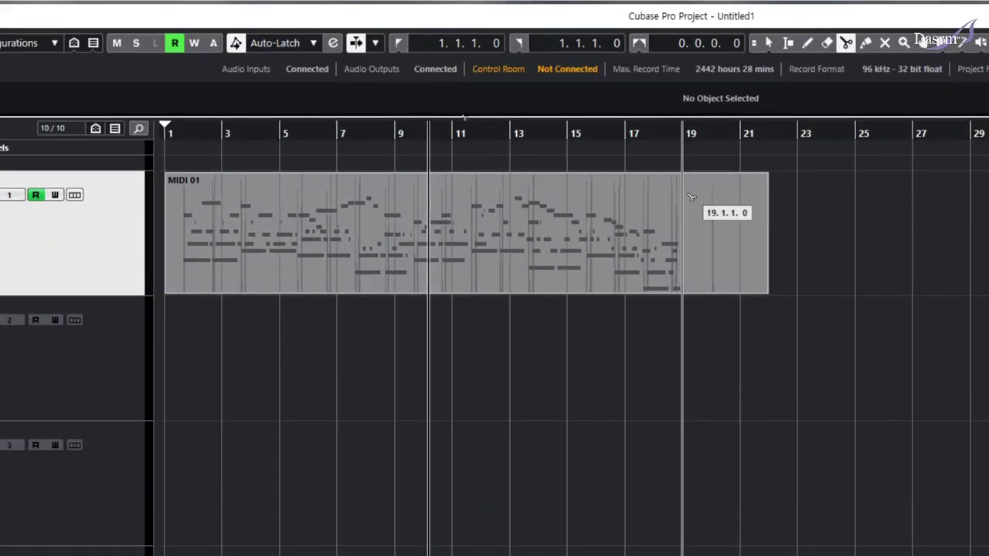
pyautogui.click(468, 228)
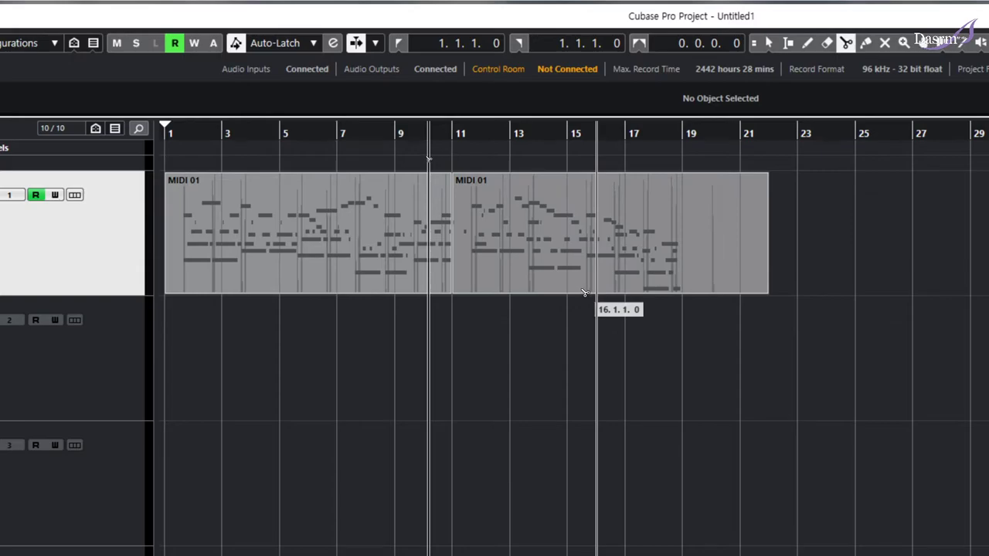
pyautogui.click(573, 232)
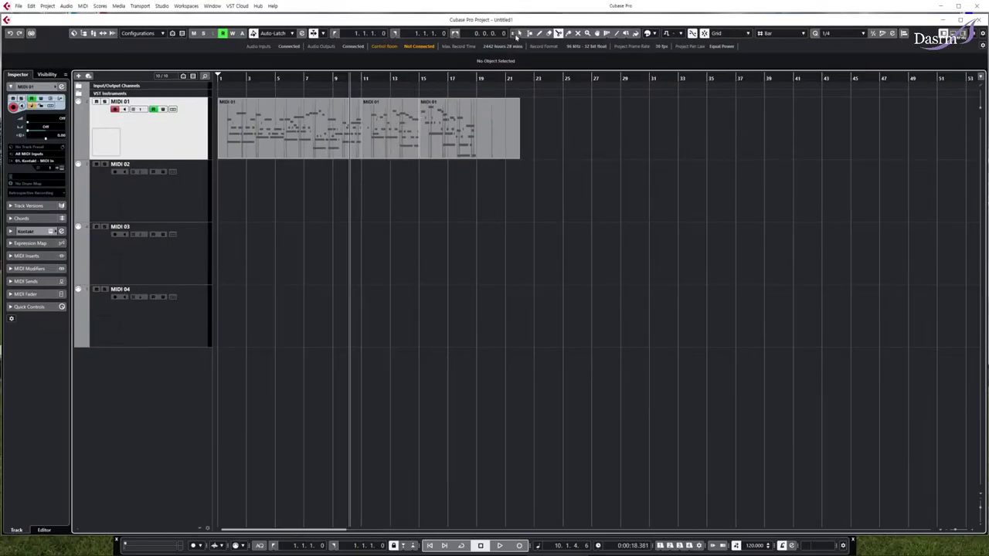
# Select each of the three split MIDI 01 parts in turn with the Object Selection tool.
pyautogui.click(520, 34)
pyautogui.click(405, 130)
pyautogui.click(468, 128)
pyautogui.click(334, 128)
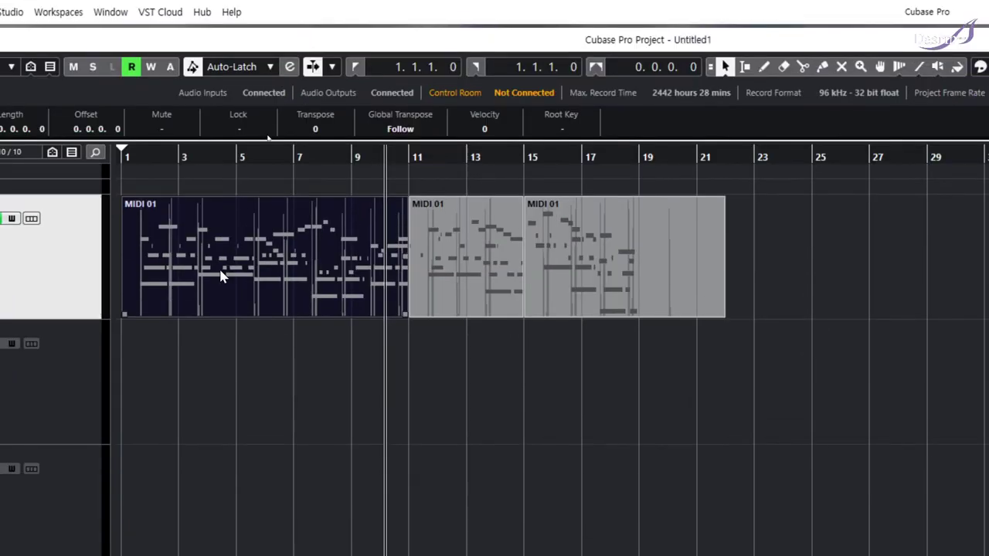
pyautogui.click(288, 369)
pyautogui.click(256, 259)
pyautogui.click(541, 236)
pyautogui.click(467, 229)
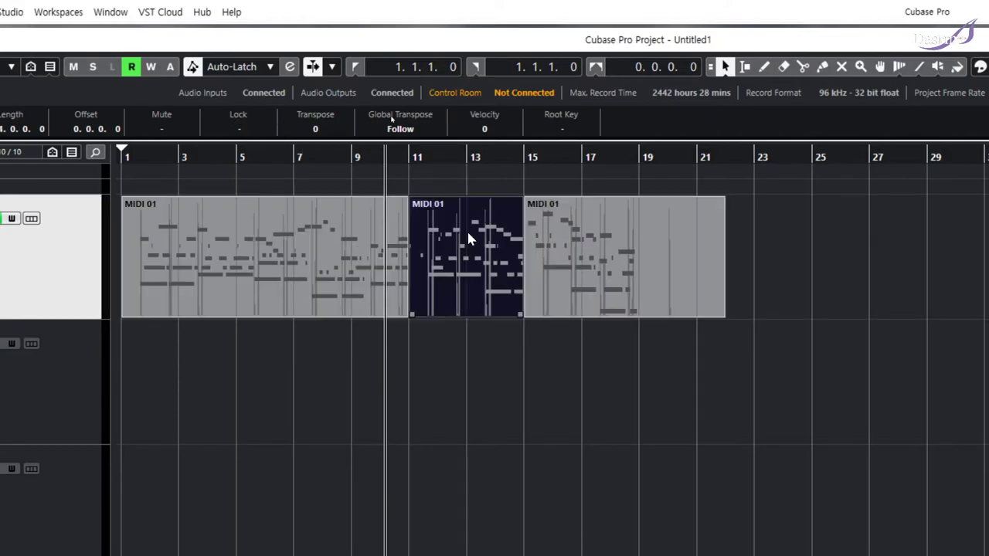
pyautogui.click(622, 261)
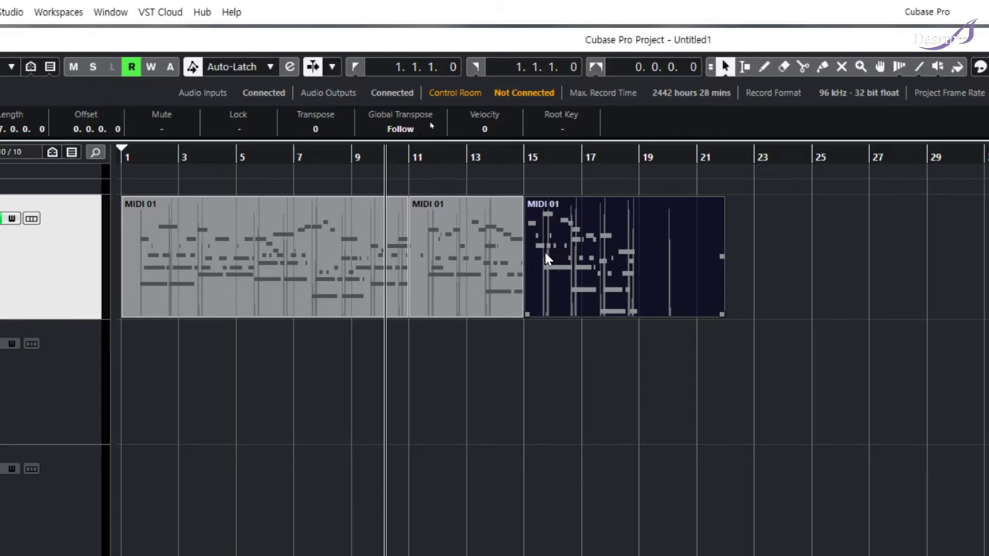
# Try moving the split parts along the MIDI 01 track and return the last one to bar 15.
pyautogui.moveTo(571, 239); pyautogui.dragTo(721, 234)
pyautogui.click(434, 255)
pyautogui.moveTo(434, 255)
pyautogui.mouseDown()
pyautogui.moveTo(550, 247)
pyautogui.moveTo(448, 254)
pyautogui.mouseUp()
pyautogui.moveTo(786, 249); pyautogui.dragTo(611, 248)
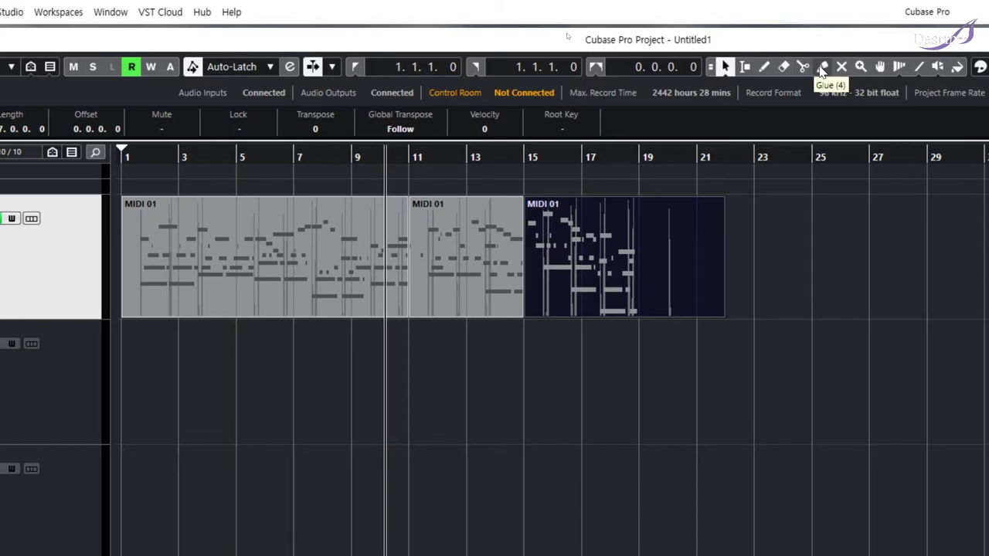
# Join the three MIDI 01 parts back into a single part with the Glue tool.
pyautogui.click(819, 68)
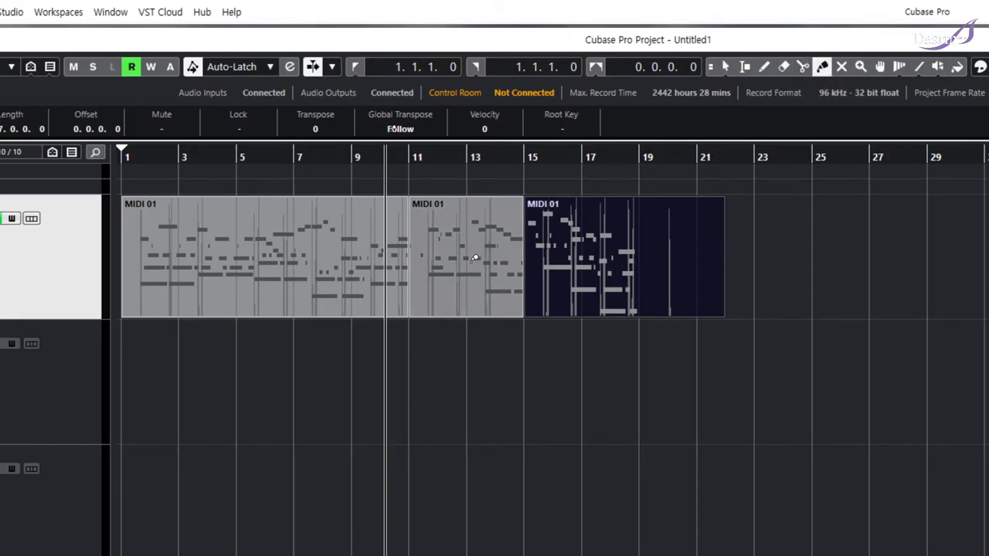
pyautogui.click(371, 244)
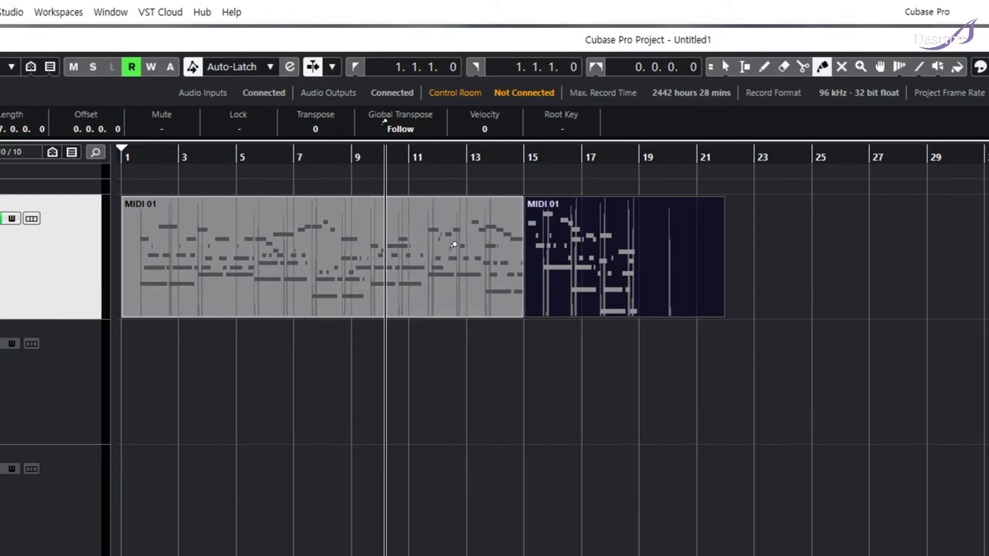
pyautogui.click(487, 270)
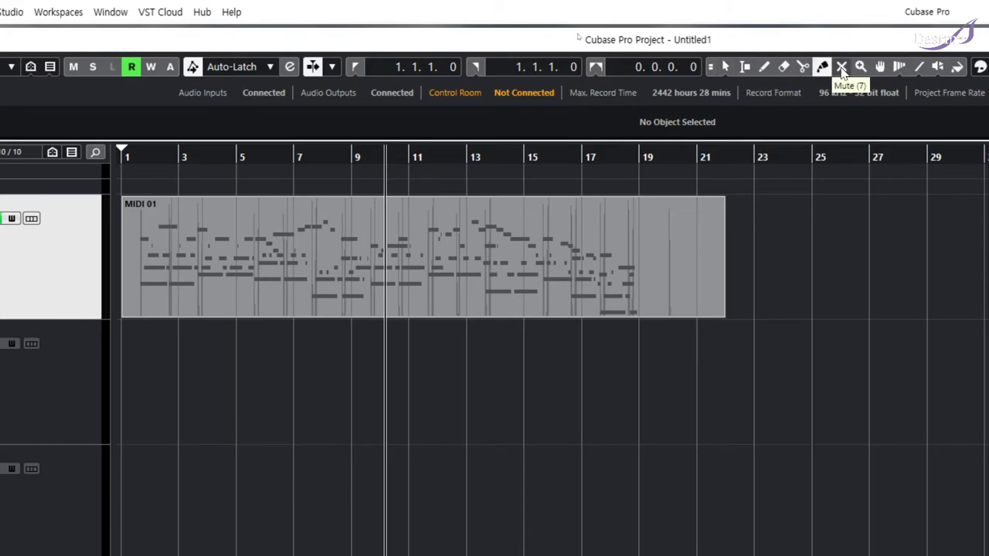
# Split the joined MIDI 01 part at bars 9, 13 and 17 with the Split tool.
pyautogui.click(803, 66)
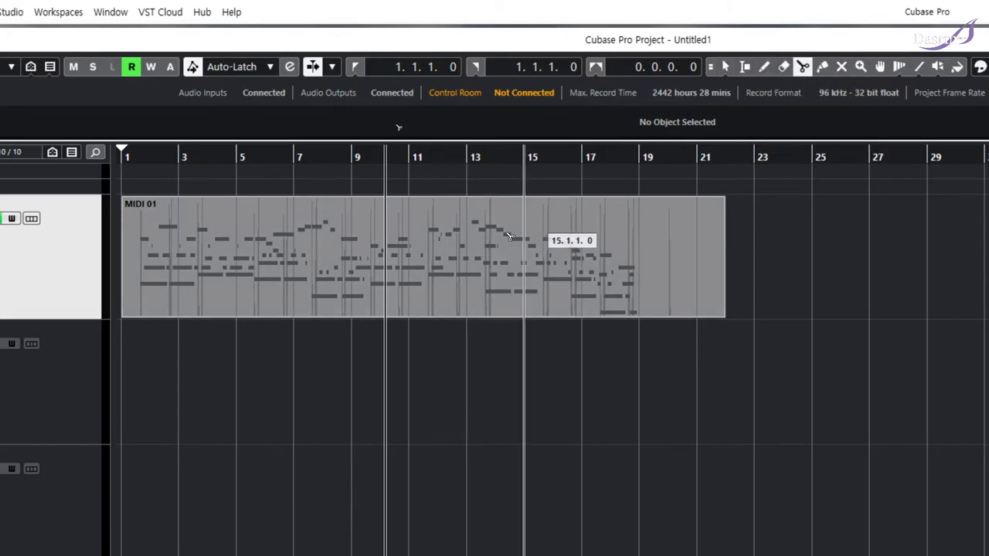
pyautogui.click(345, 296)
pyautogui.click(473, 266)
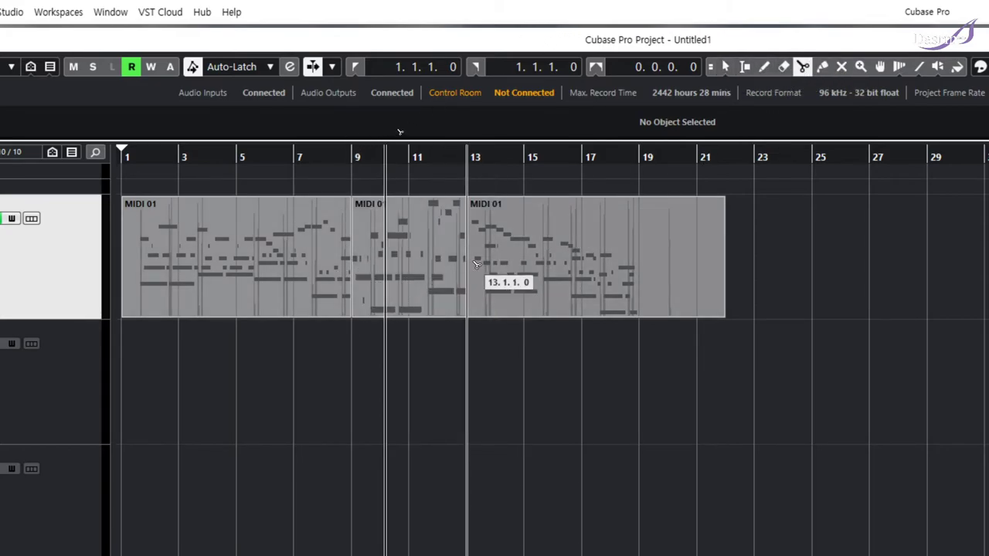
pyautogui.click(587, 253)
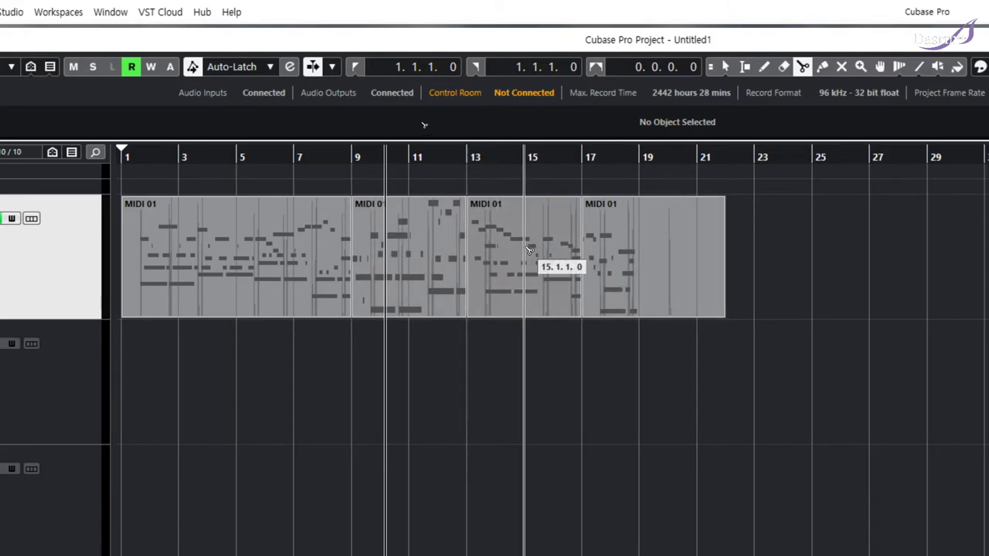
# Mute the MIDI 01 part between bars 9 and 13 with the Mute tool and play from about bar 8.
pyautogui.click(841, 66)
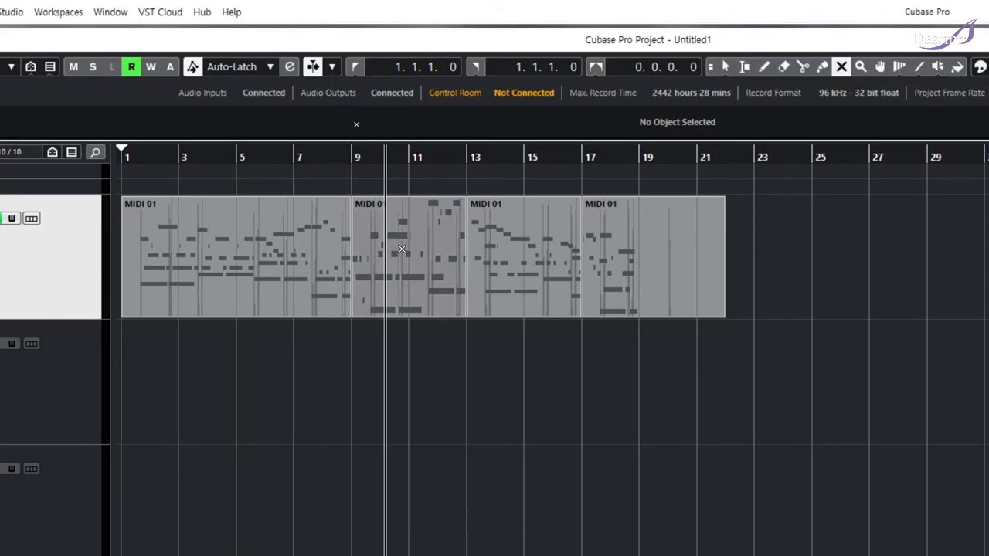
pyautogui.click(393, 234)
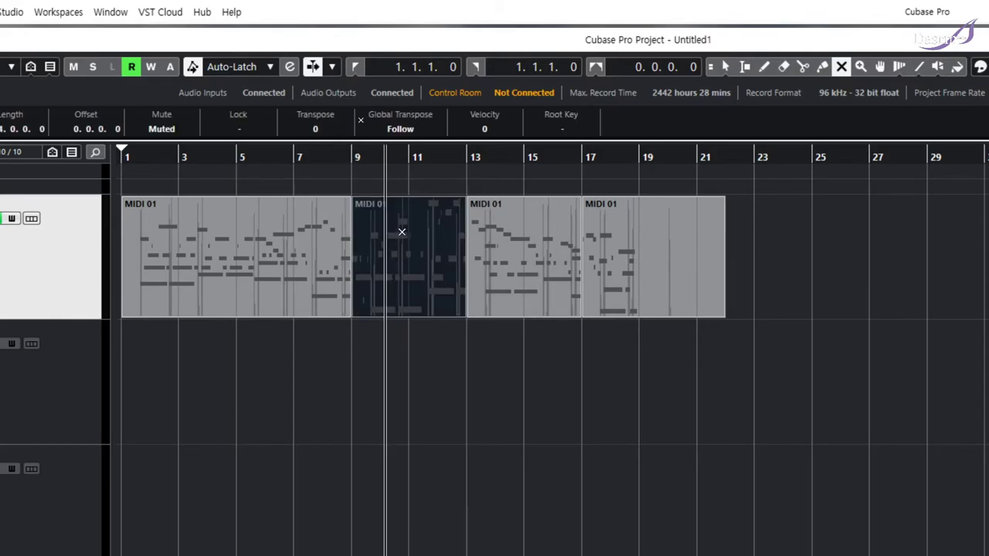
pyautogui.click(442, 368)
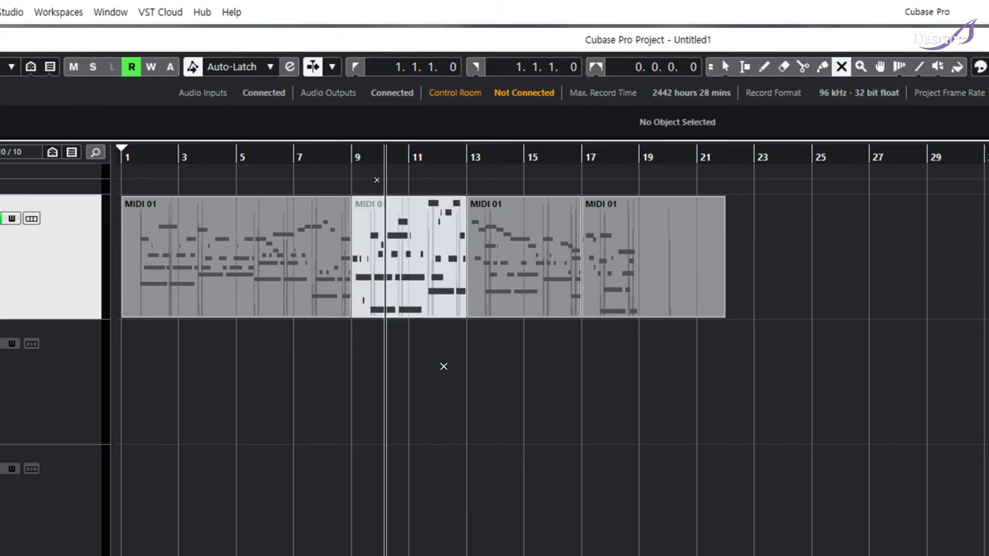
pyautogui.doubleClick(326, 155)
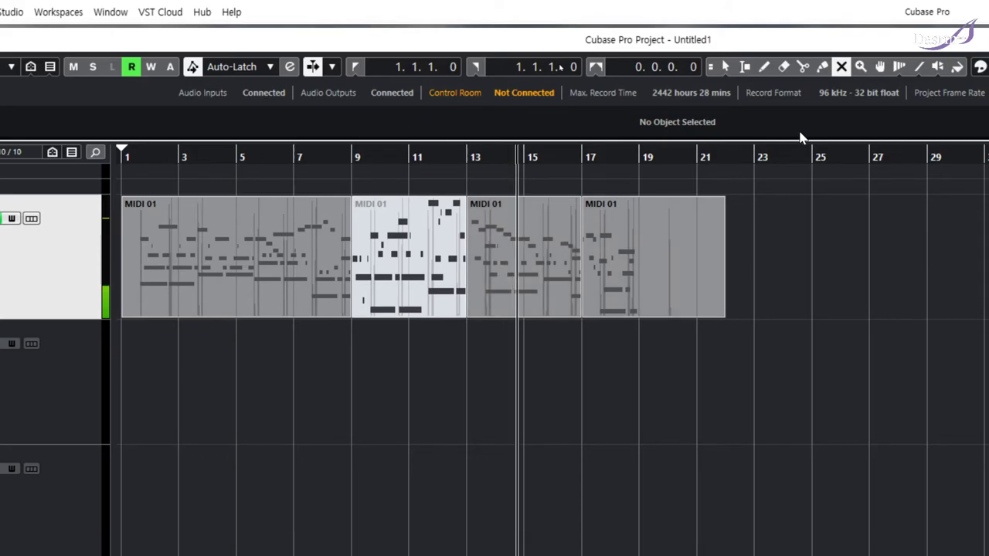
# Unmute the MIDI 01 part between bars 9 and 13 and stop playback.
pyautogui.click(419, 247)
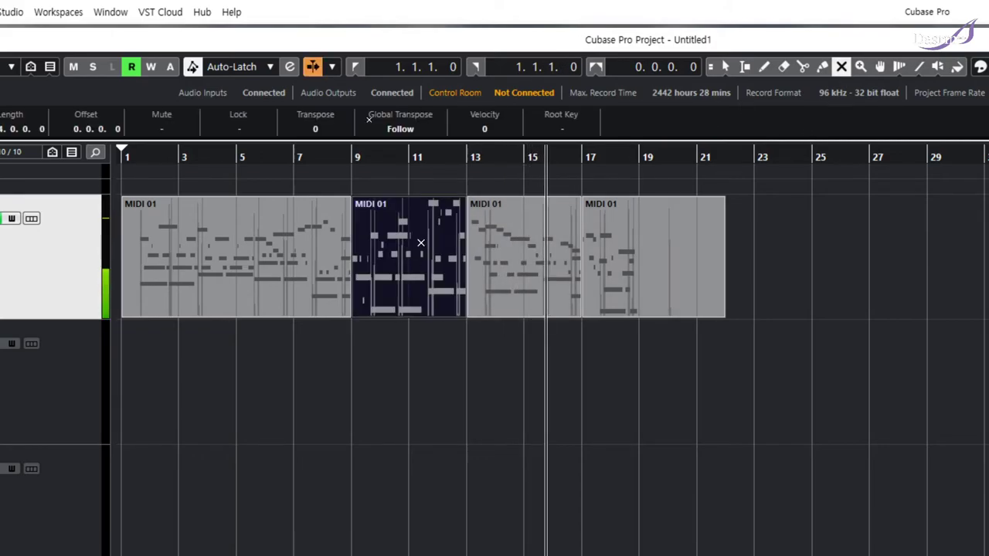
pyautogui.press('space')
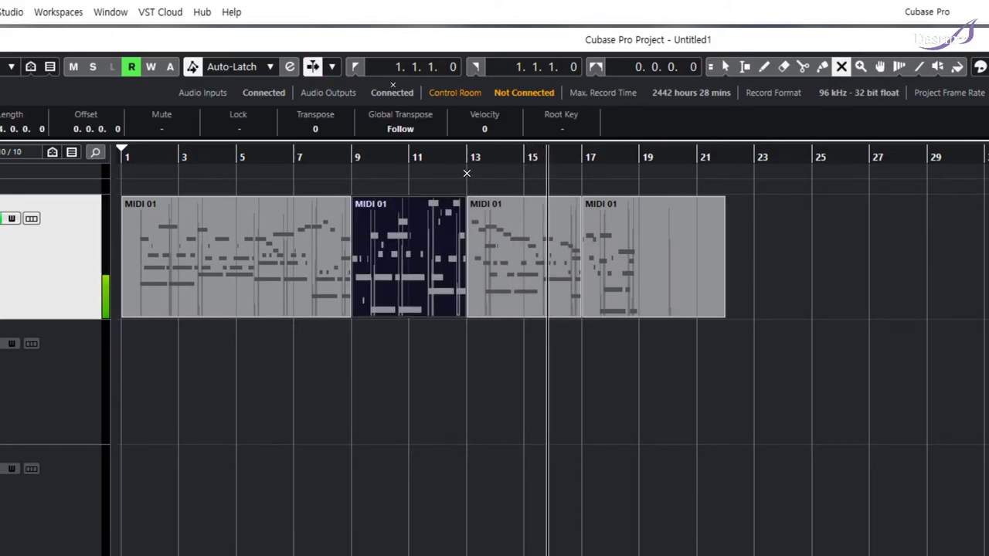
# Select the range from bar 5 to bar 10 on the MIDI 01 track with the Range Selection tool.
pyautogui.click(822, 67)
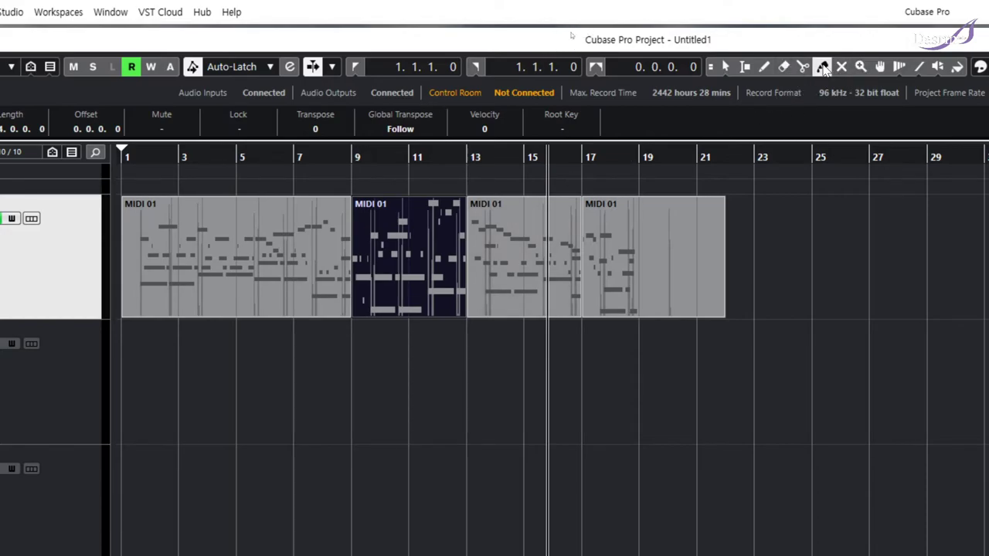
pyautogui.click(726, 68)
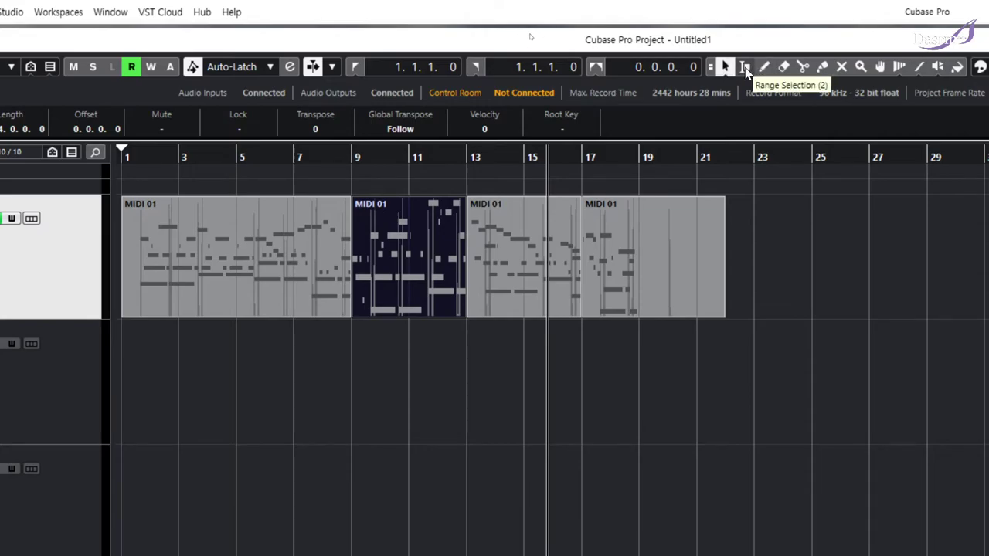
pyautogui.click(746, 68)
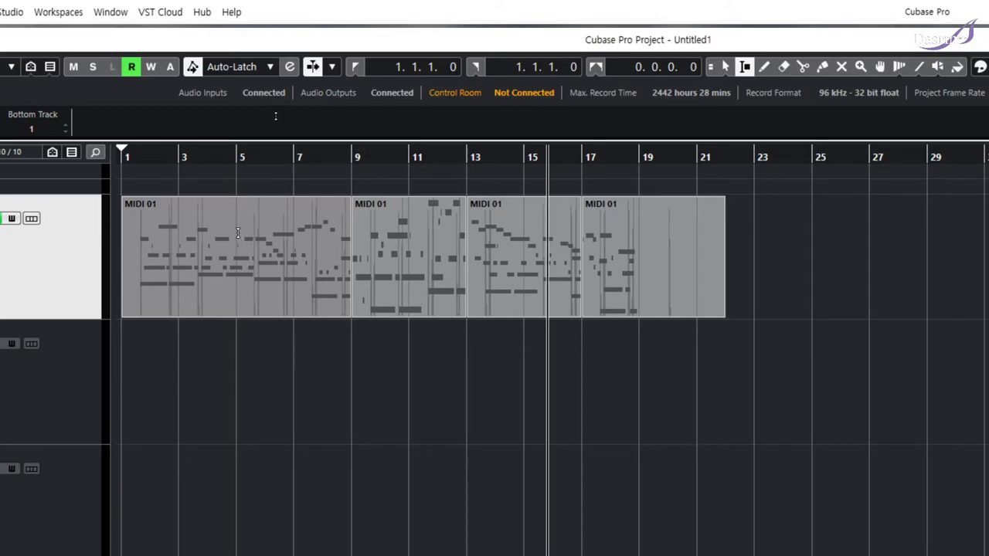
pyautogui.moveTo(238, 232); pyautogui.dragTo(390, 244)
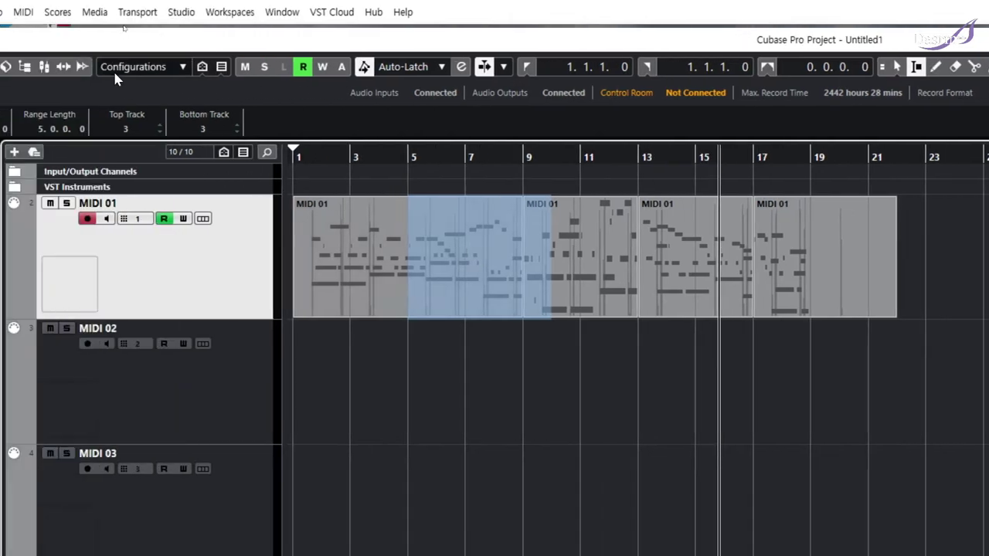
pyautogui.click(23, 12)
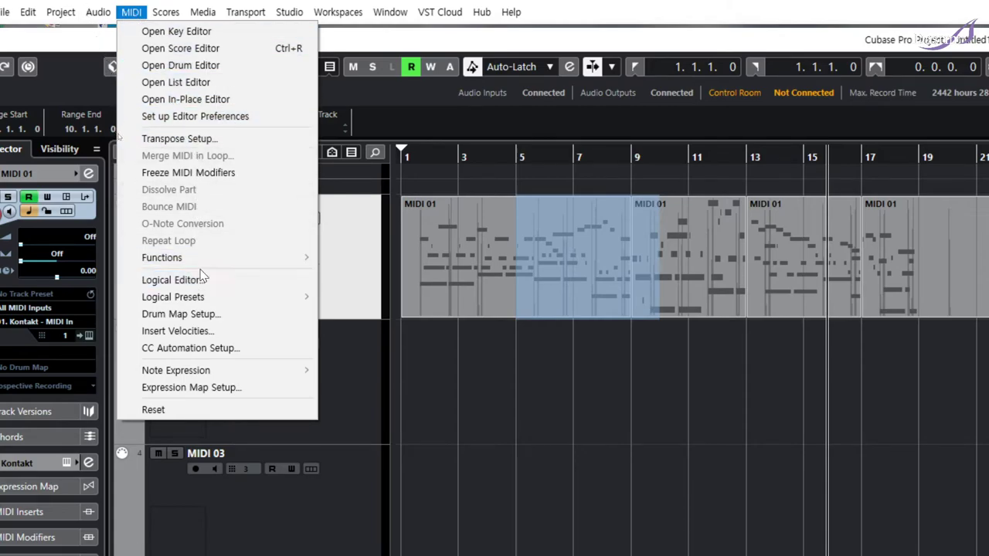
pyautogui.moveTo(220, 258)
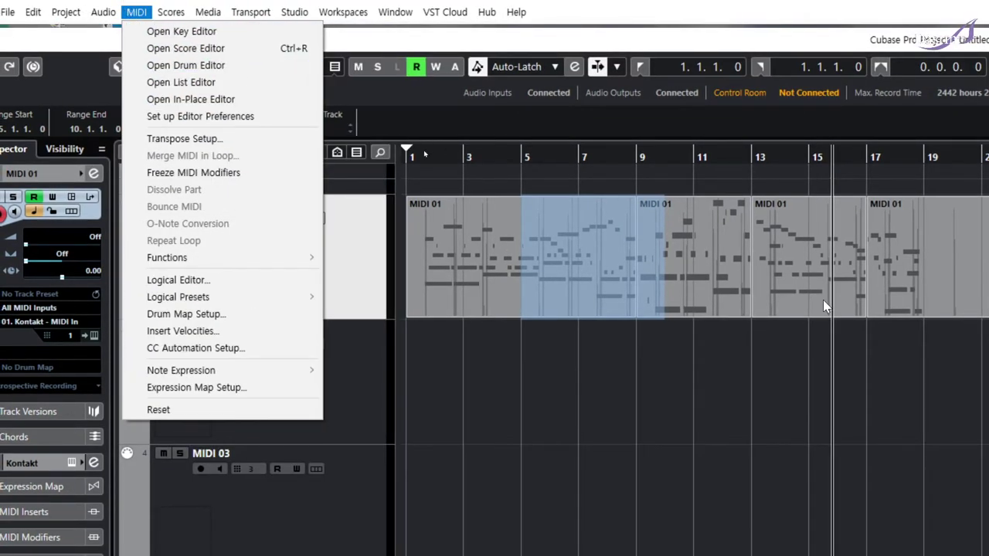
pyautogui.click(721, 349)
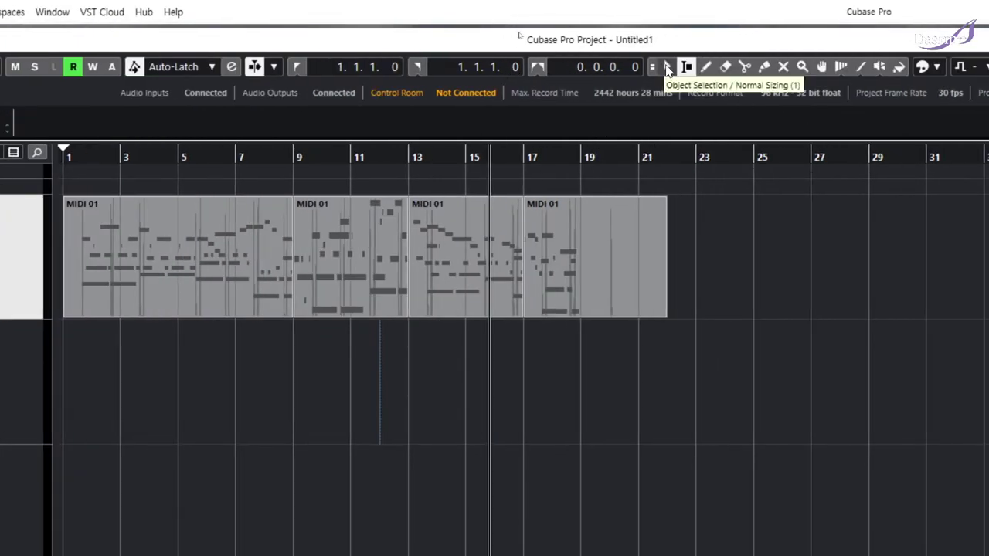
# Select each of the four MIDI 01 parts in turn with the Object Selection tool, ending on the part from bar 1 to 9.
pyautogui.click(668, 68)
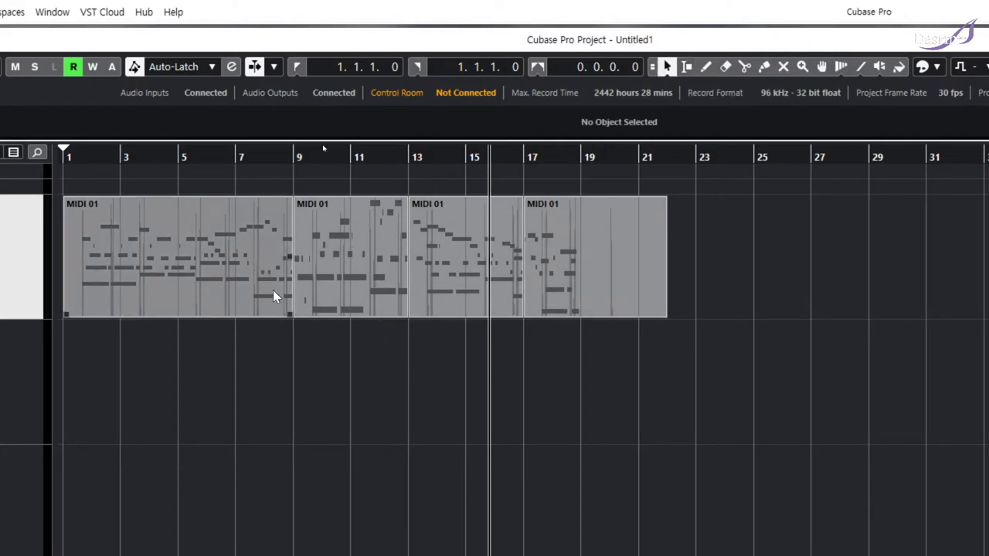
pyautogui.click(329, 257)
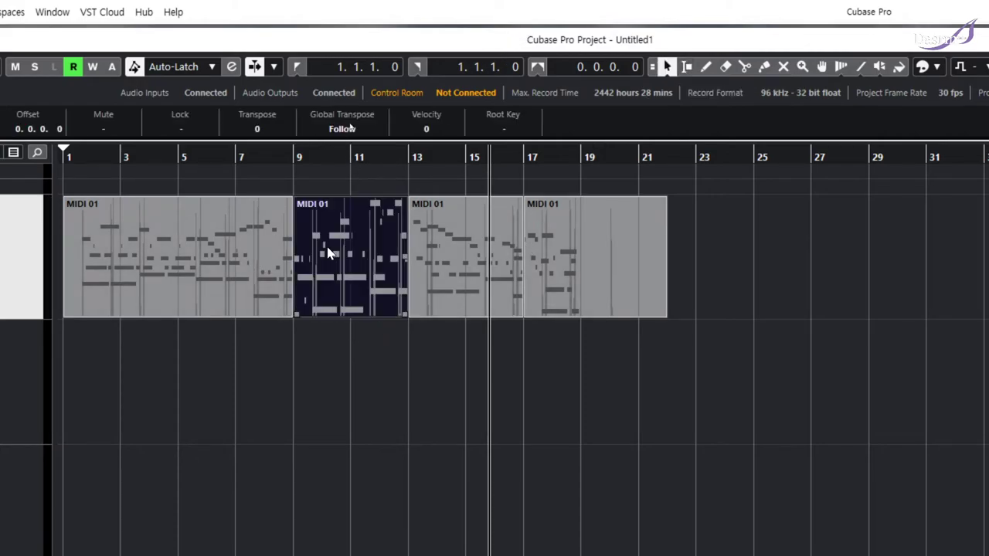
pyautogui.click(232, 255)
pyautogui.click(451, 238)
pyautogui.click(554, 242)
pyautogui.click(472, 249)
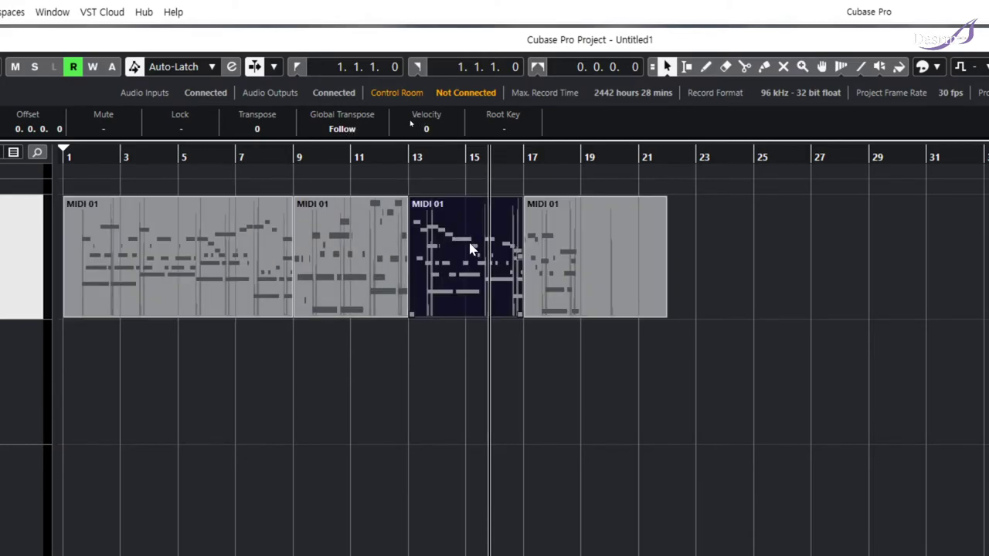
pyautogui.click(356, 243)
pyautogui.click(212, 235)
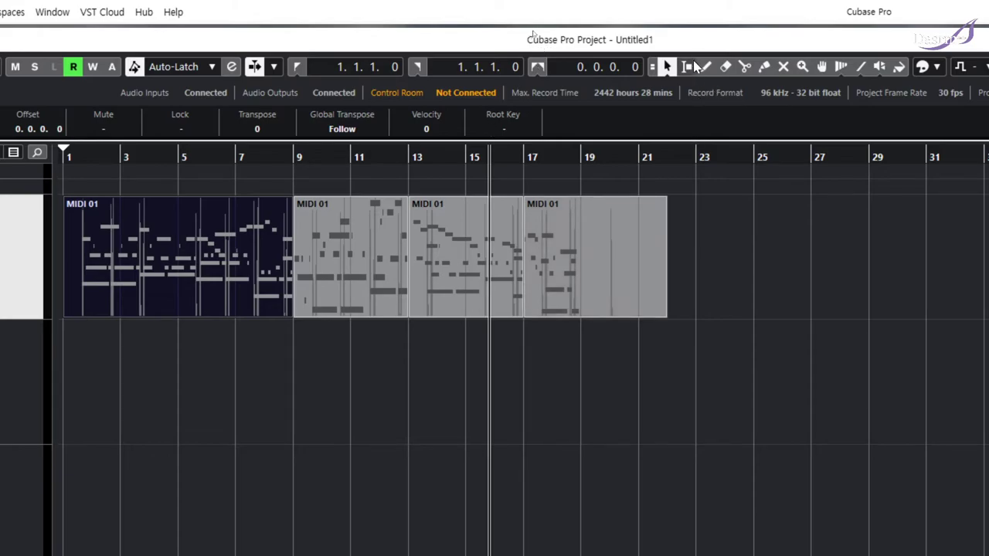
# Switch back and forth between the Split and Object Selection tools, ending on Split.
pyautogui.click(747, 68)
pyautogui.click(667, 67)
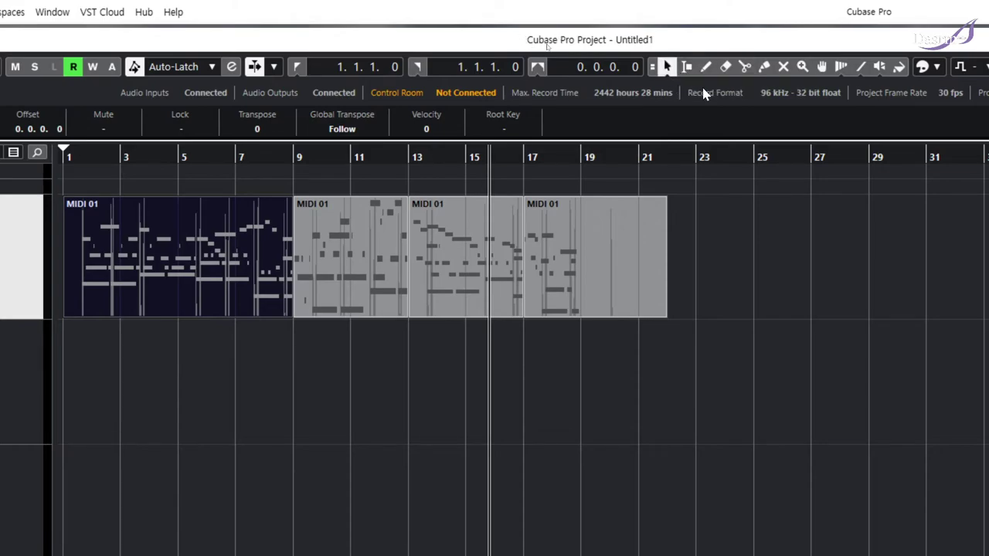
pyautogui.click(754, 73)
pyautogui.press('1')
pyautogui.press('3')
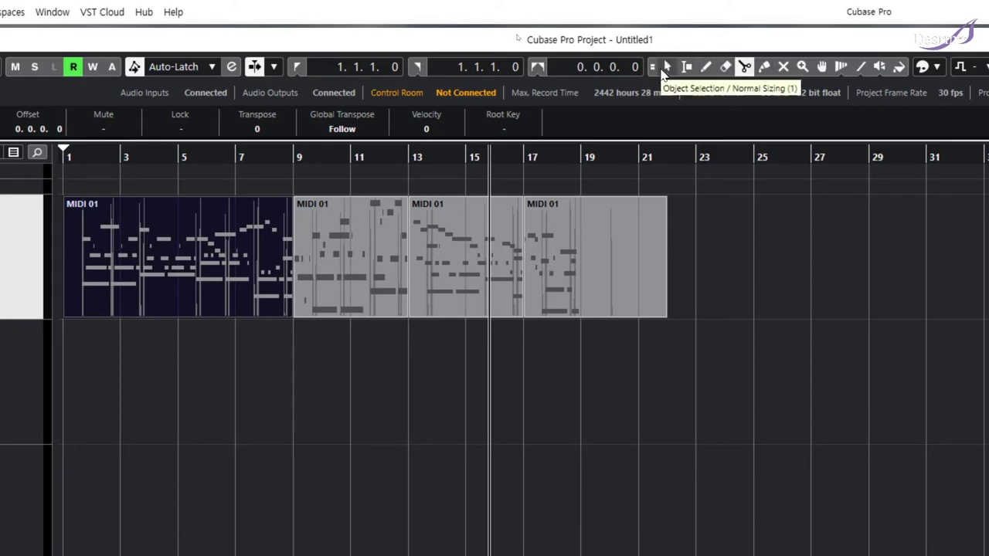
# Switch between the Glue and Split tools and finish with the Mute tool active.
pyautogui.click(764, 70)
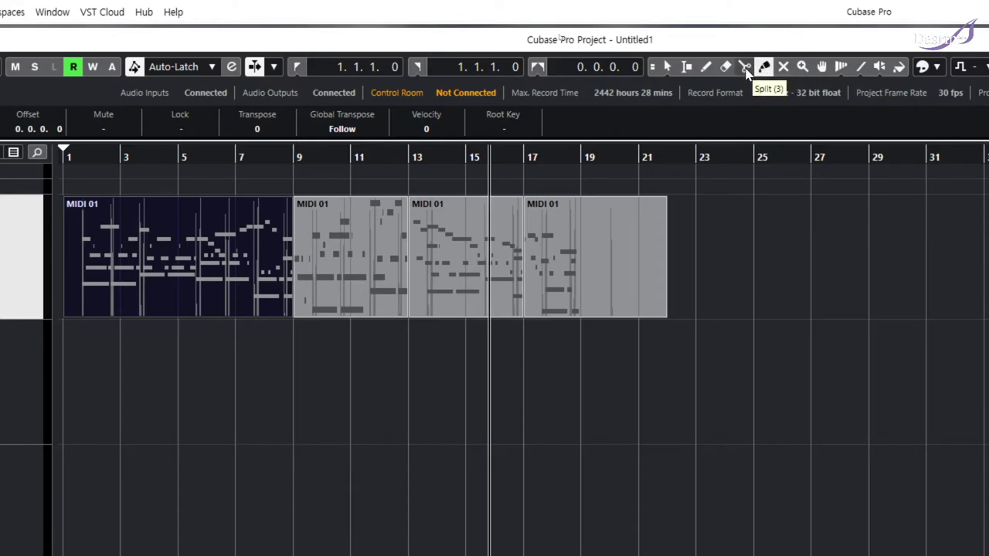
pyautogui.click(745, 68)
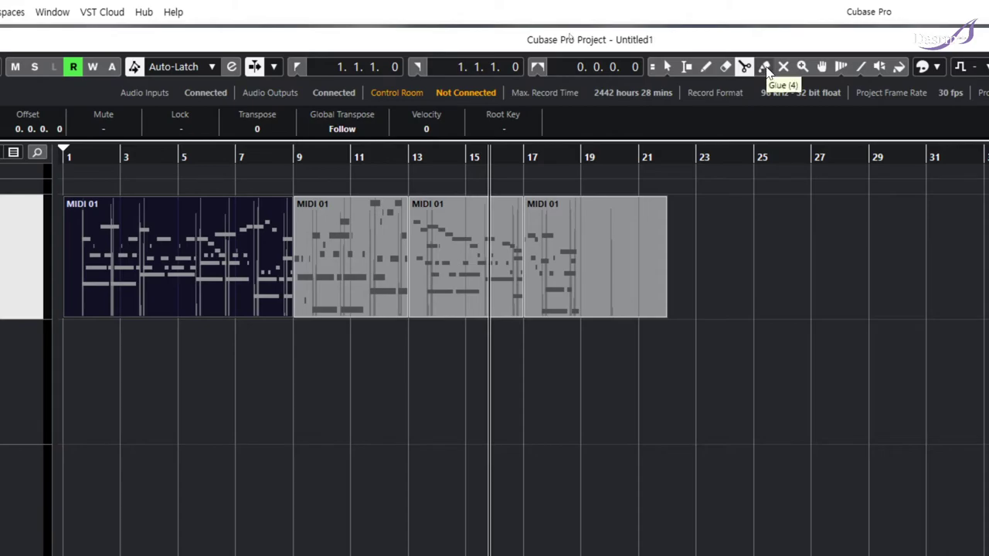
pyautogui.click(765, 68)
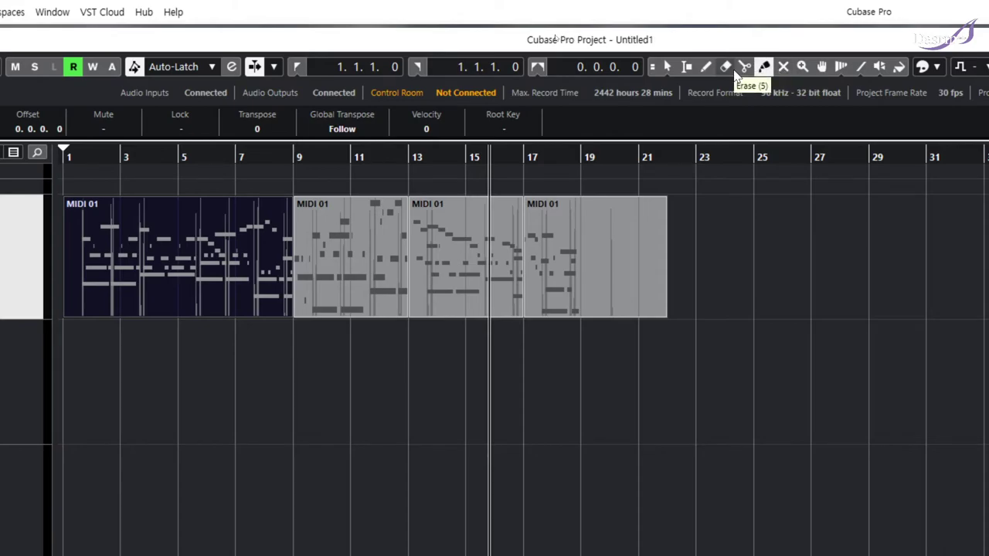
pyautogui.click(784, 67)
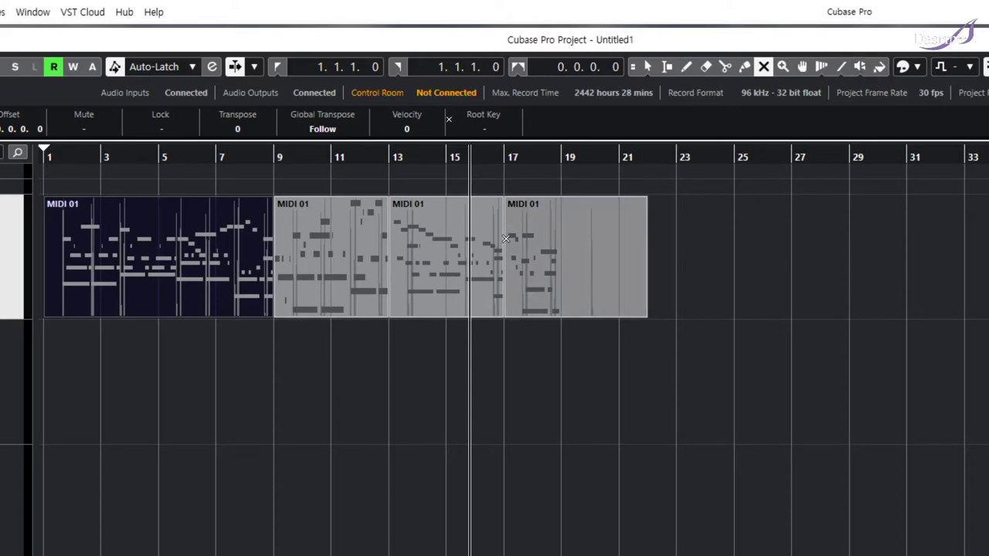
# Scrub forwards through the MIDI 01 part from bar 9 to about bar 13 with the Scrub tool.
pyautogui.click(822, 66)
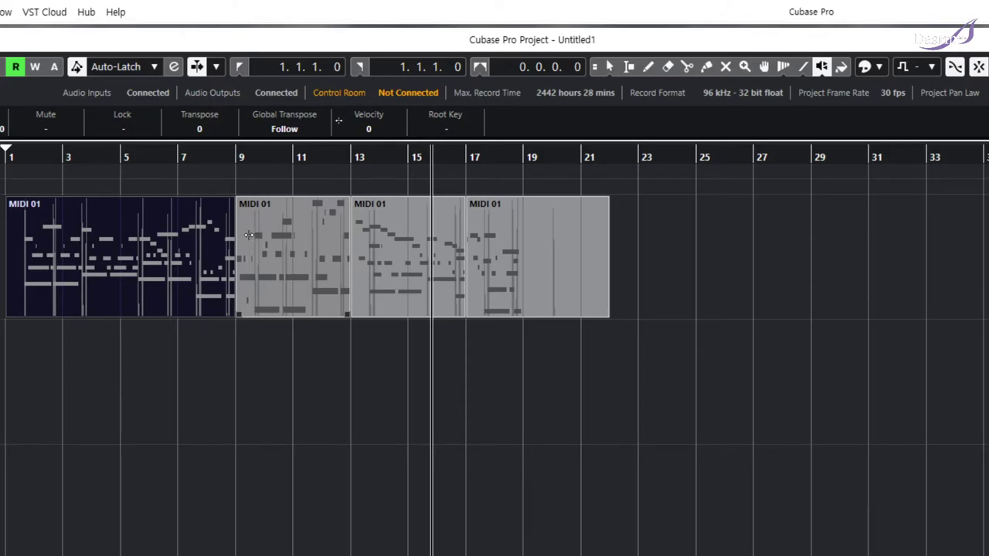
pyautogui.click(240, 241)
pyautogui.moveTo(239, 241); pyautogui.dragTo(347, 232)
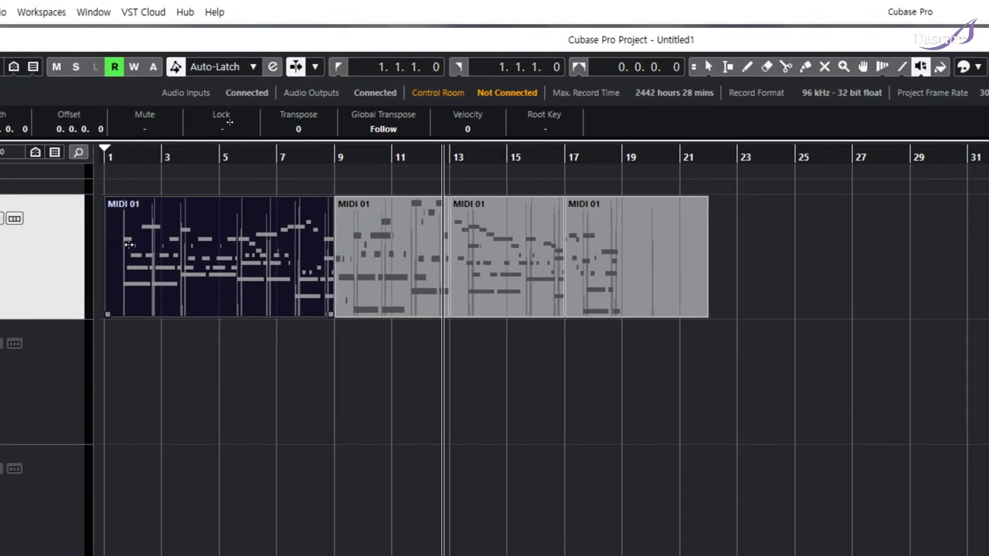
# Change the Scrub tool to Play mode and audition the MIDI 01 part from just after bar 9.
pyautogui.click(919, 67)
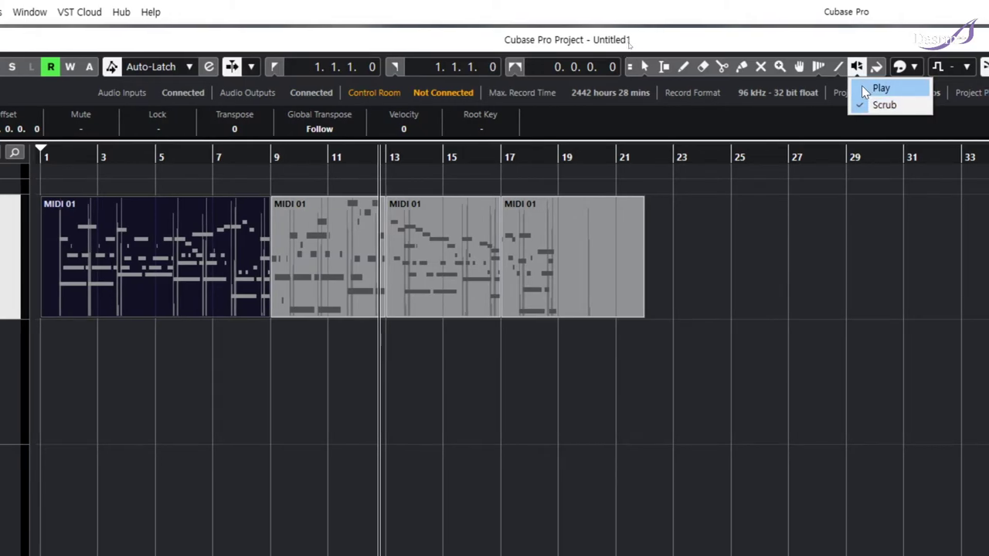
pyautogui.click(863, 88)
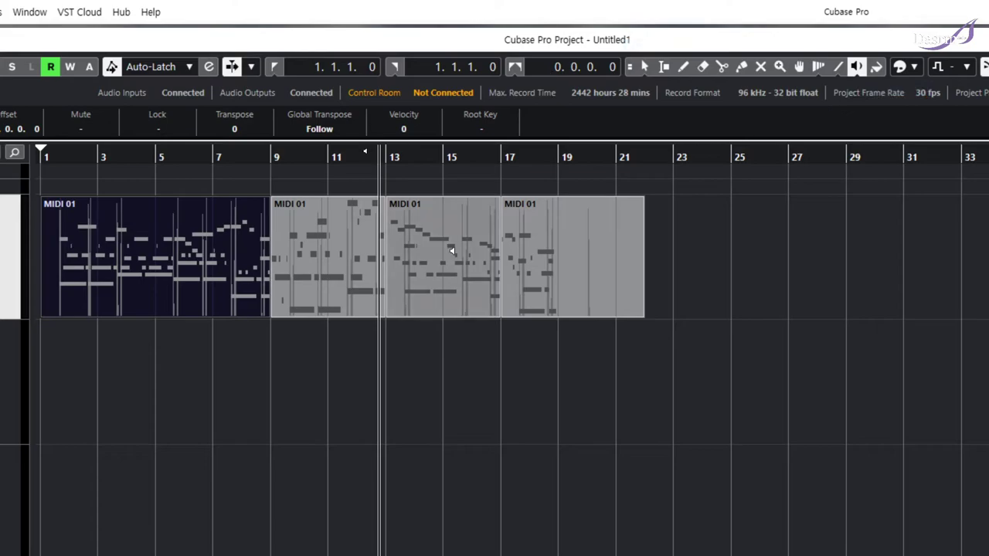
pyautogui.click(282, 226)
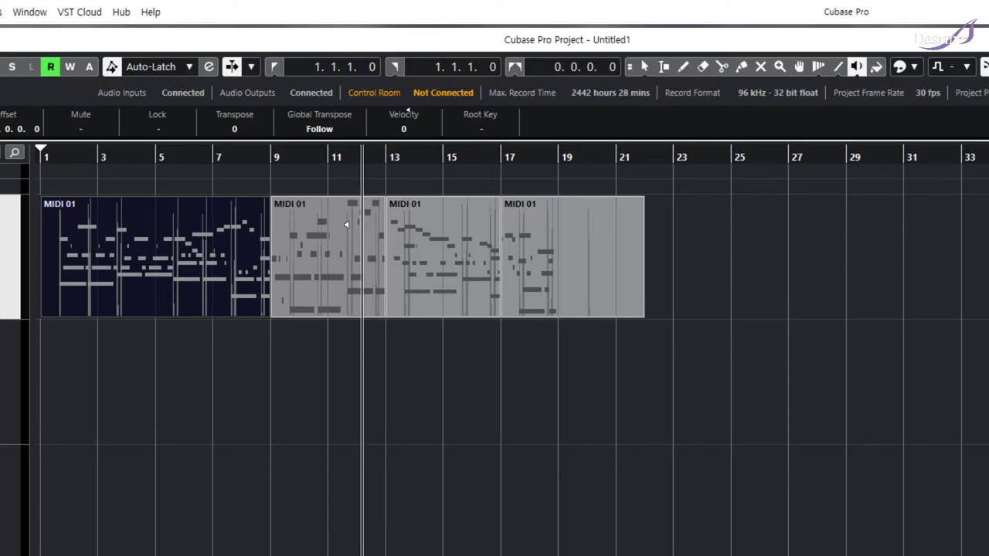
# Return to Scrub mode and scrub MIDI 01 backwards from bar 9 to about bar 2, and forwards from about bar 5 to bar 9.
pyautogui.click(857, 71)
pyautogui.click(861, 106)
pyautogui.moveTo(275, 229); pyautogui.dragTo(67, 234)
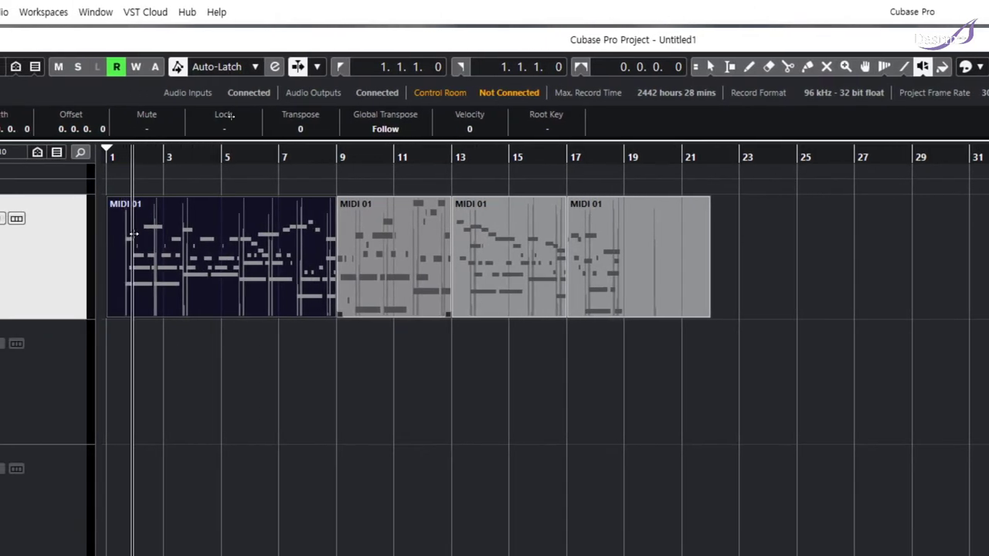
pyautogui.press('space')
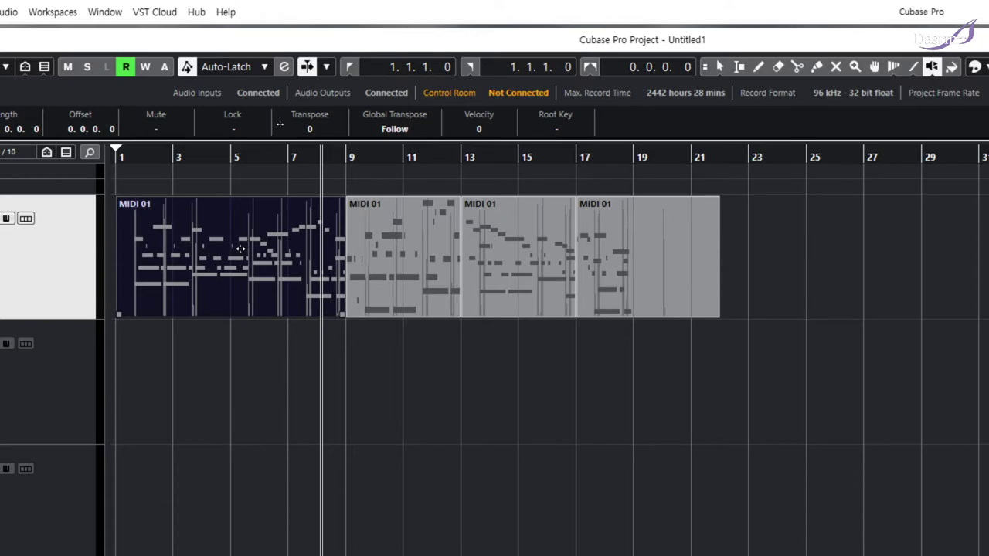
pyautogui.click(242, 247)
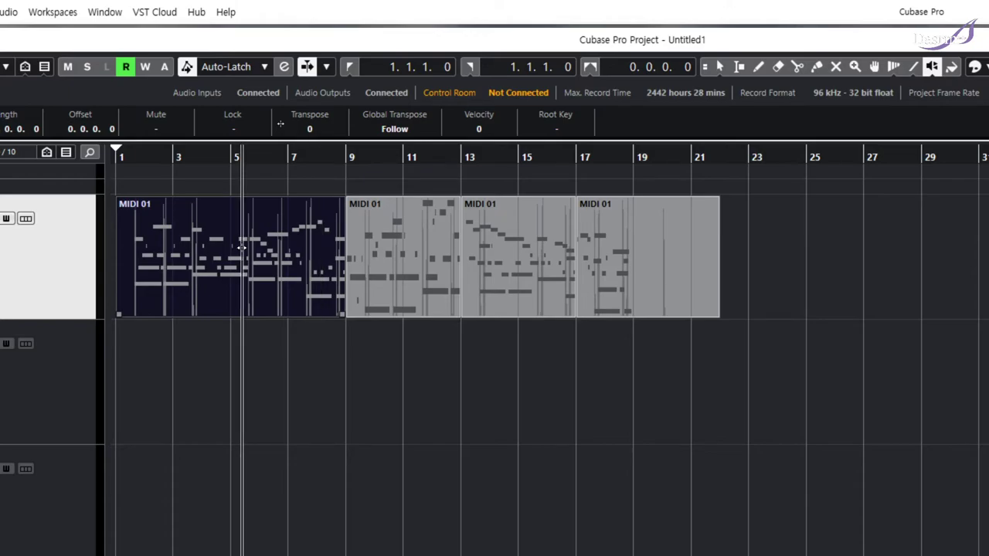
pyautogui.moveTo(242, 247); pyautogui.dragTo(339, 238)
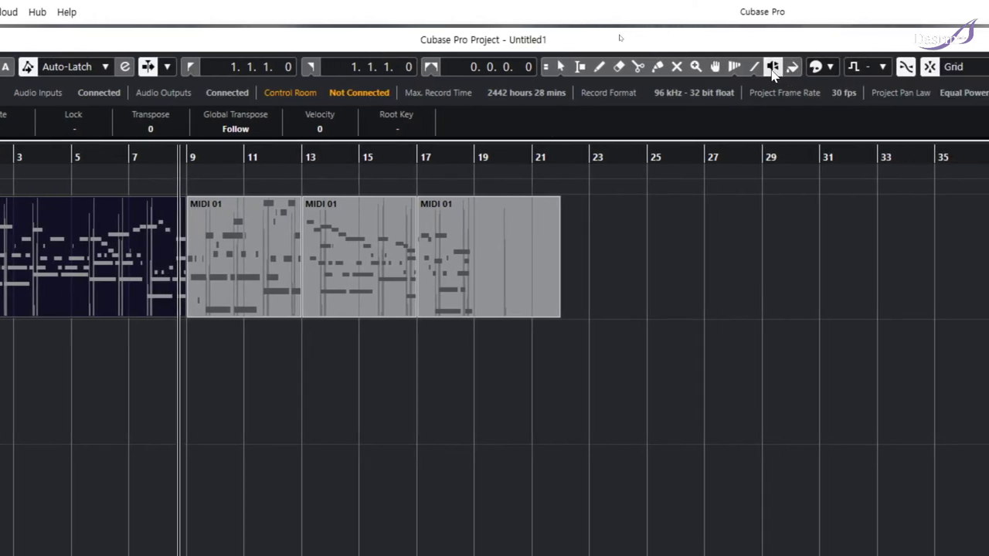
# Activate the Color tool, apply it to the MIDI 01 part starting at bar 17 and clear the selection.
pyautogui.click(562, 68)
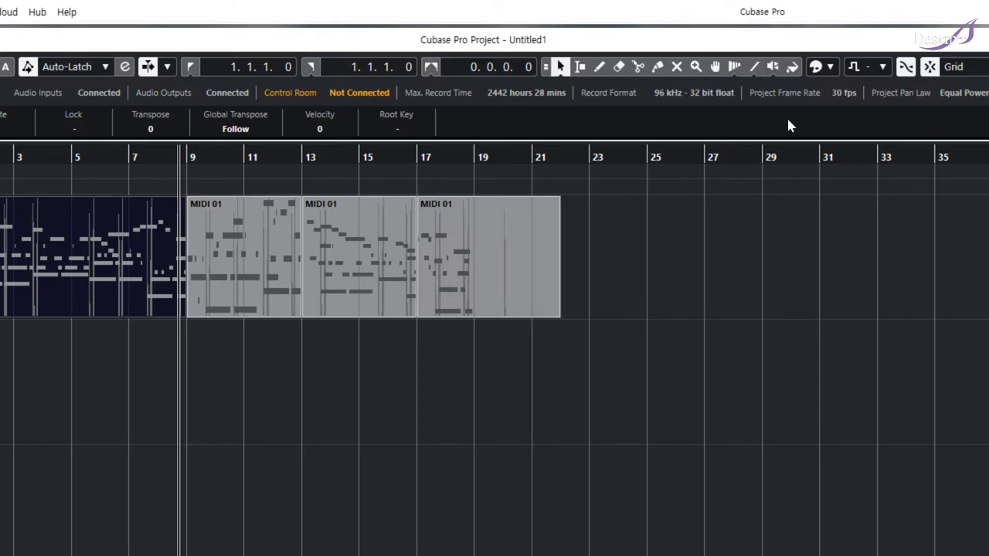
pyautogui.click(794, 68)
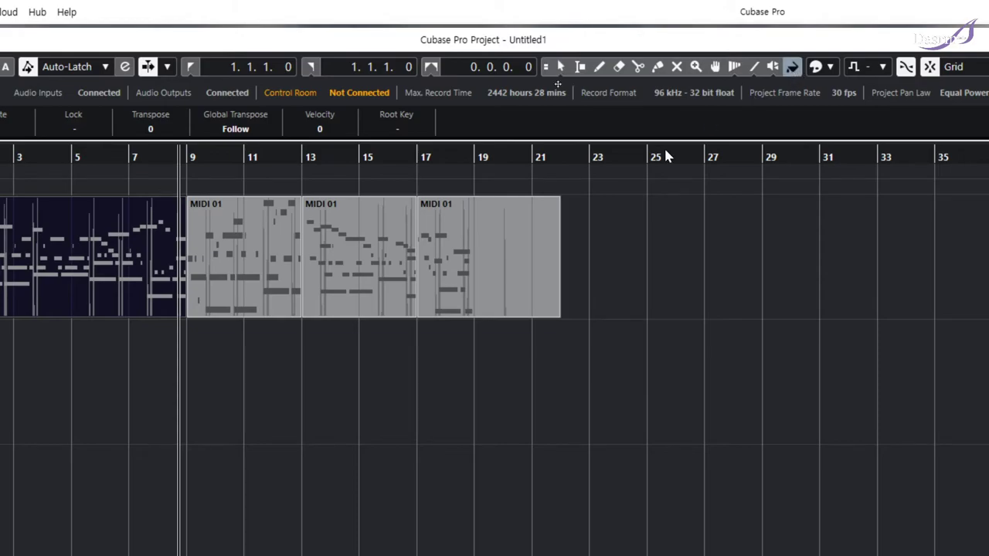
pyautogui.click(540, 218)
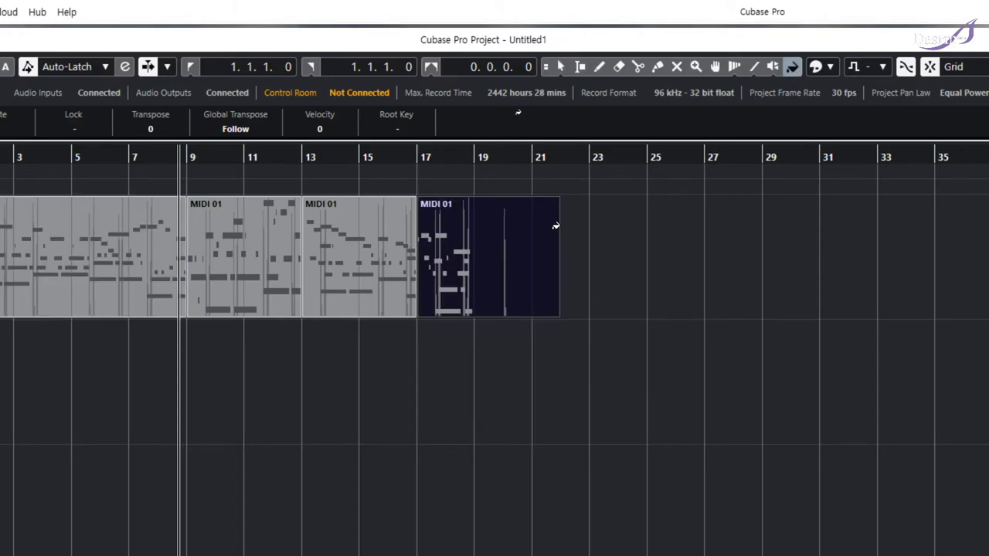
pyautogui.click(611, 223)
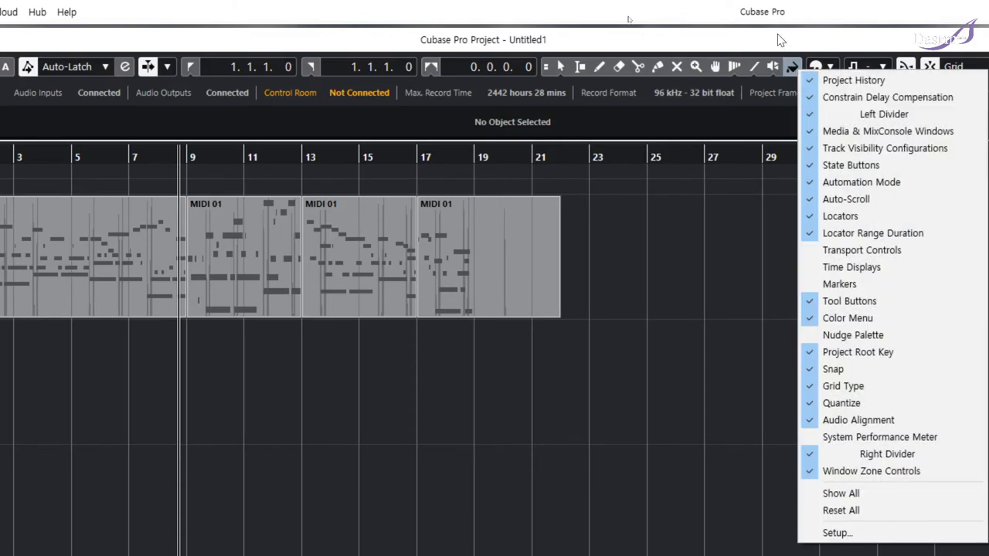
pyautogui.click(782, 40)
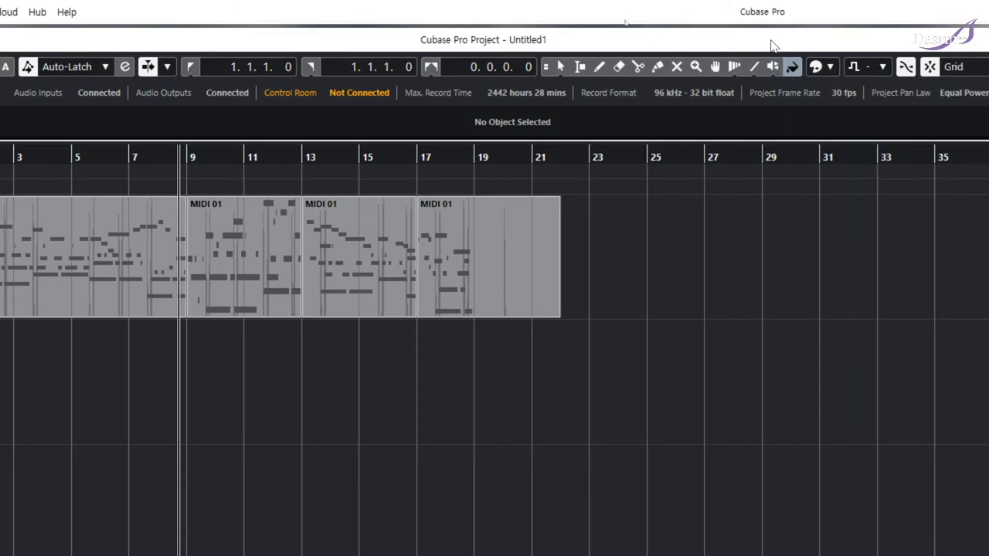
# Set the MIDI 01 track color to yellow-green and apply that color to the part starting at bar 17 with the Color tool.
pyautogui.click(830, 67)
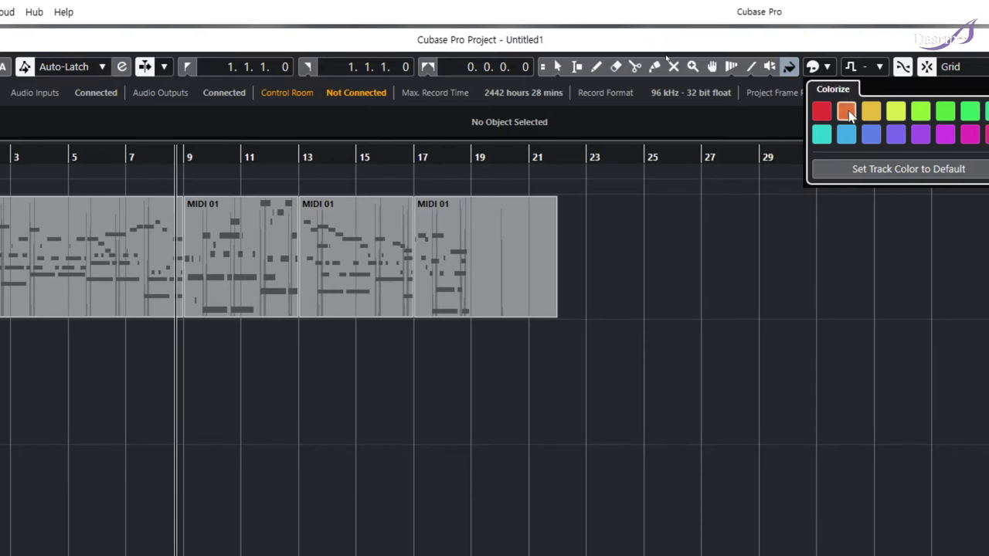
pyautogui.click(899, 112)
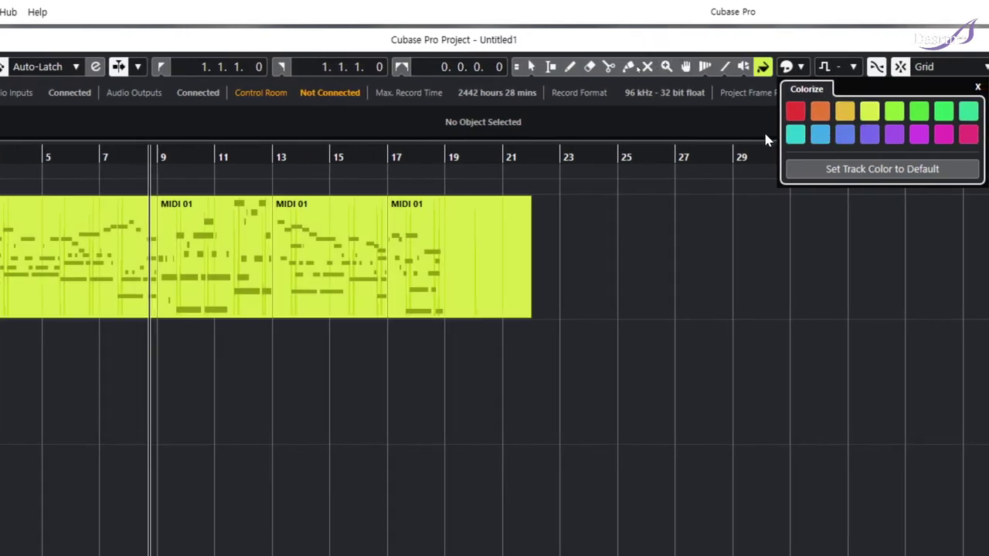
pyautogui.click(764, 68)
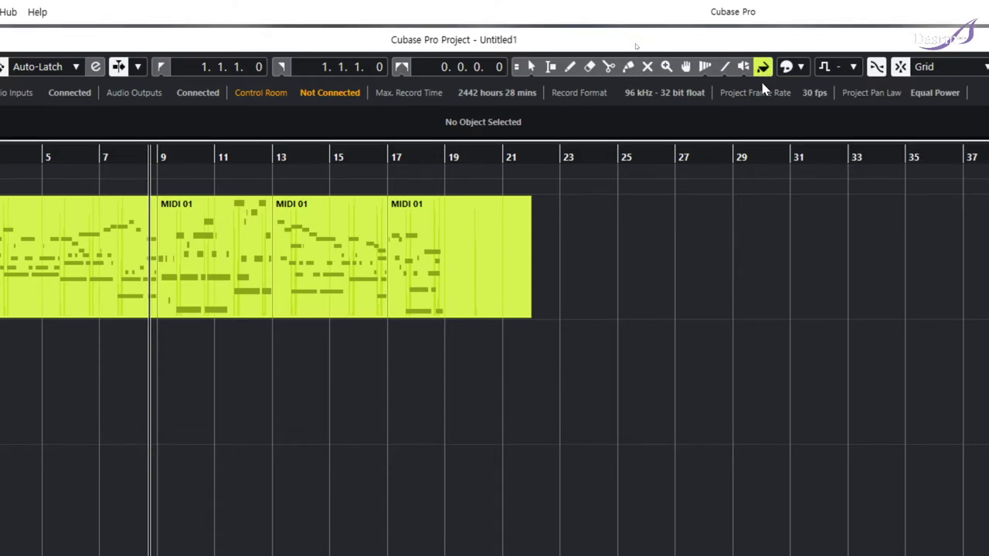
pyautogui.click(429, 244)
pyautogui.click(582, 245)
# Set the MIDI 01 track color to orange, apply the Color tool to the parts starting at bars 13 and 9, and clear the selection.
pyautogui.click(802, 67)
pyautogui.click(820, 112)
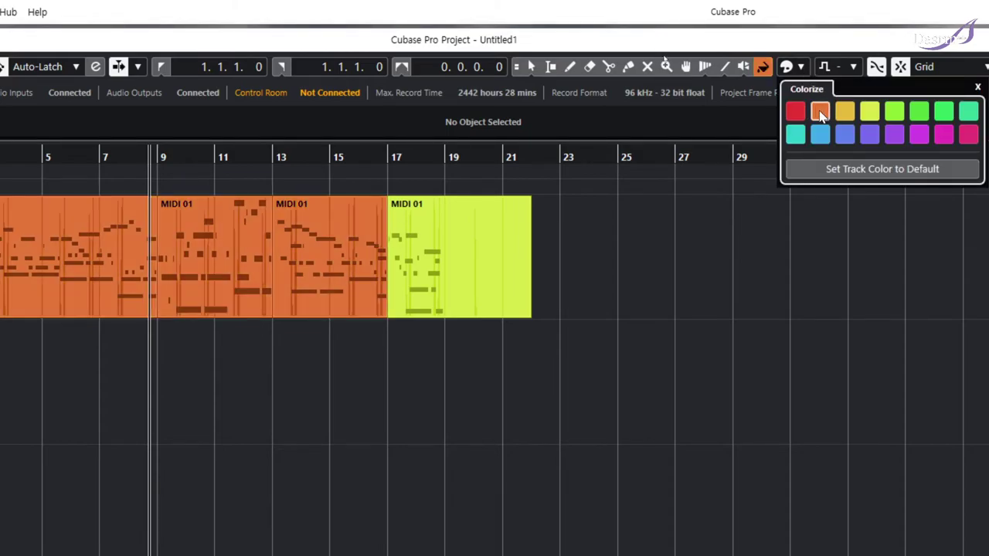
pyautogui.click(304, 228)
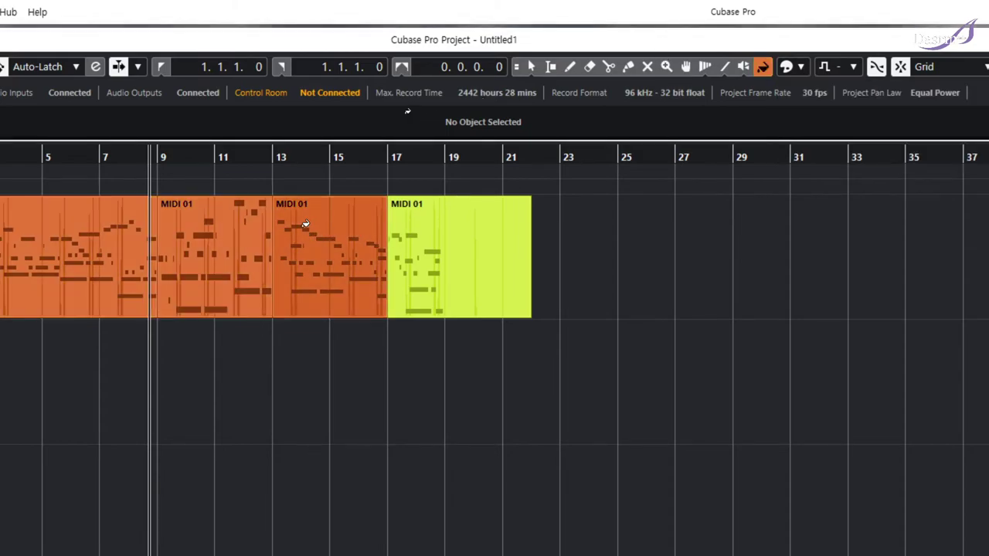
pyautogui.click(225, 216)
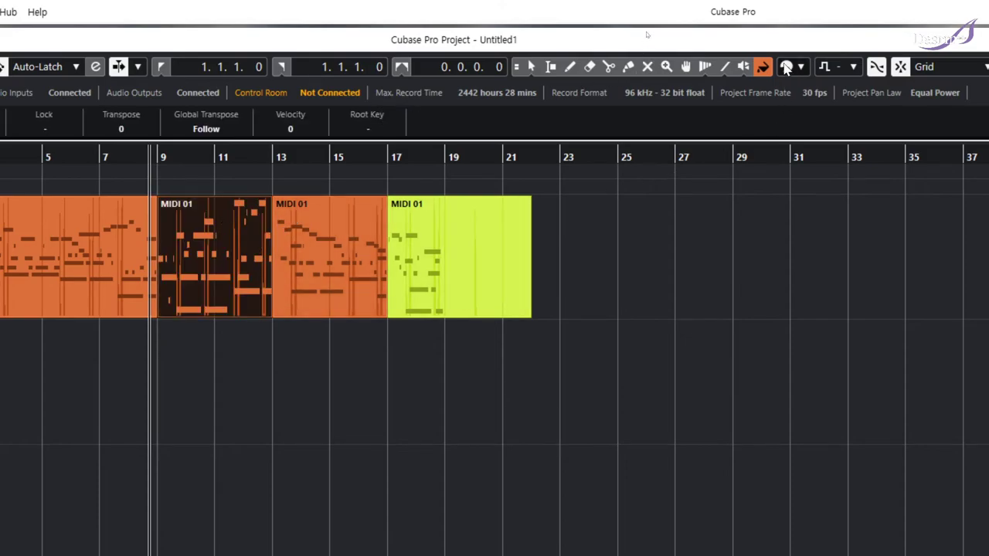
pyautogui.click(791, 68)
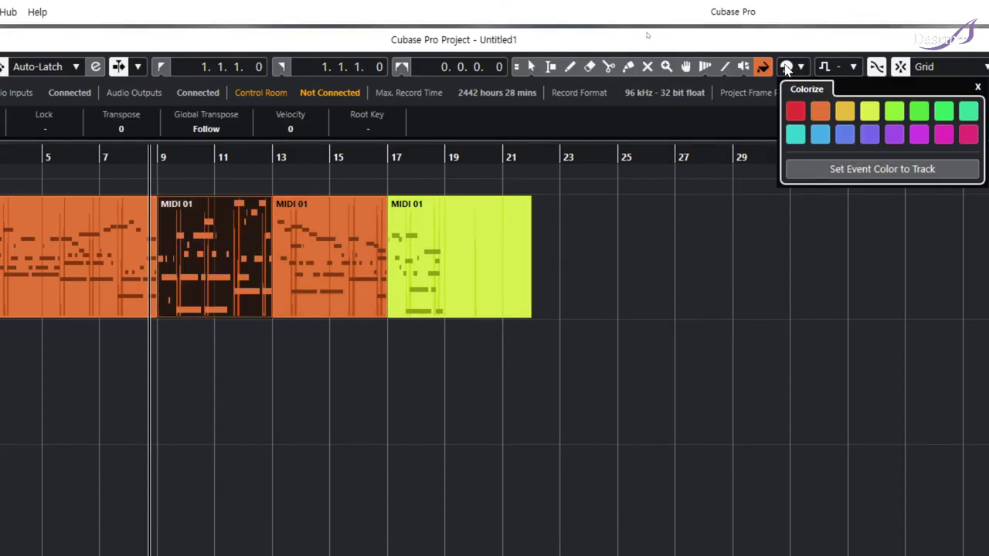
pyautogui.click(789, 68)
pyautogui.click(562, 275)
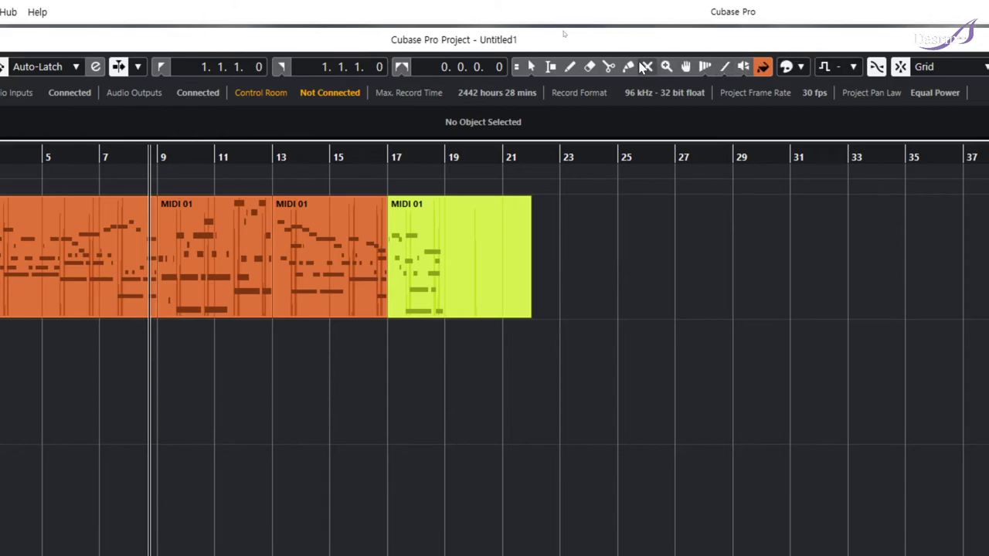
# Activate the Object Selection tool, return the project cursor to bar 1 and select the first MIDI 01 part.
pyautogui.click(531, 66)
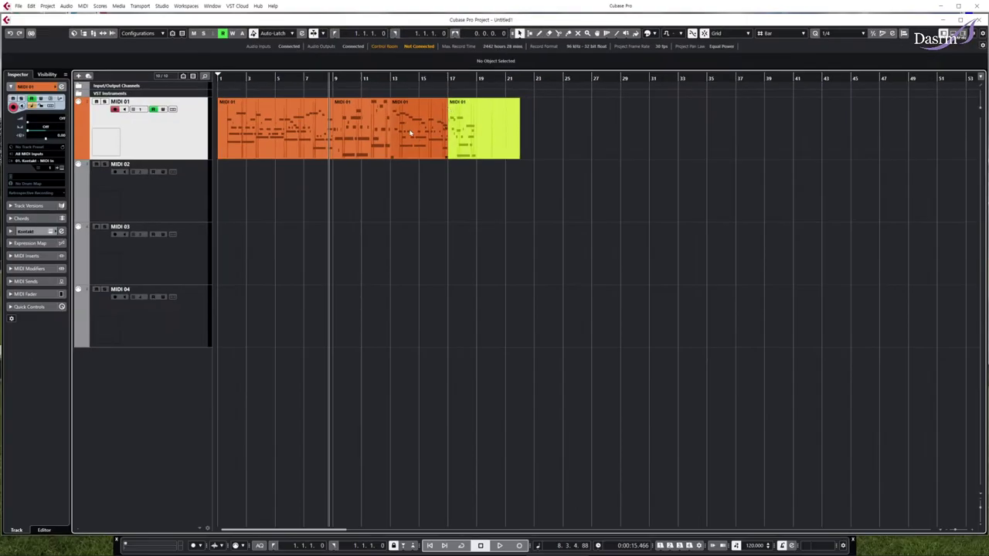
pyautogui.click(218, 77)
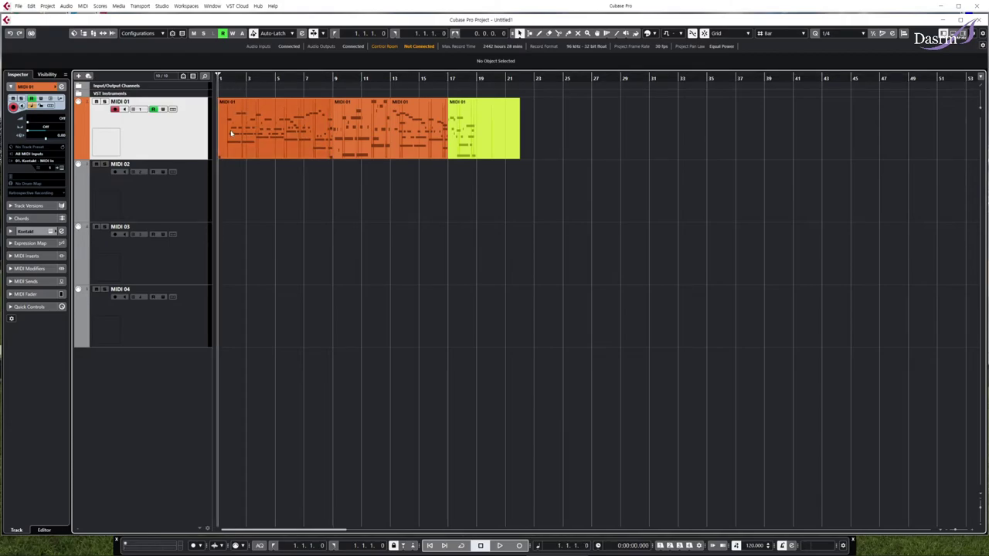
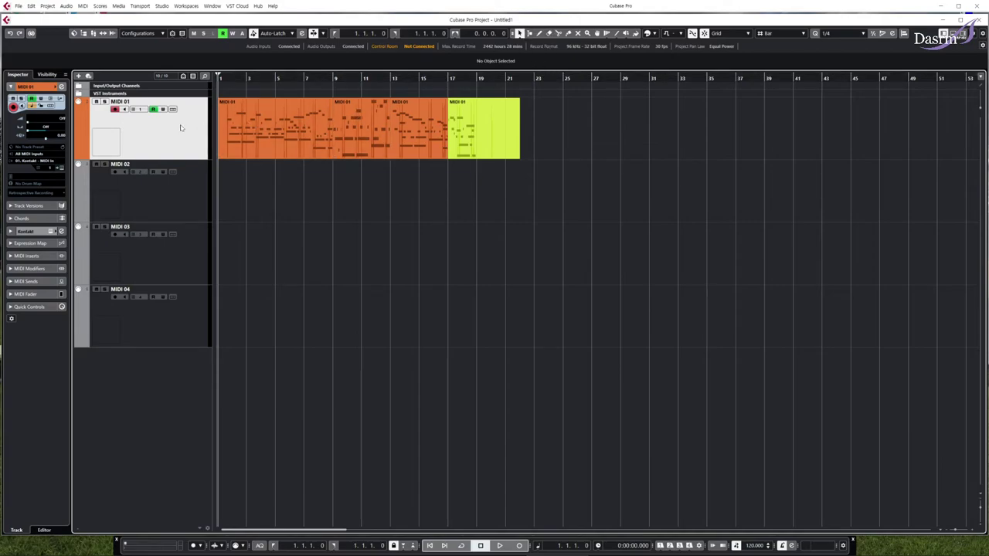
pyautogui.click(249, 122)
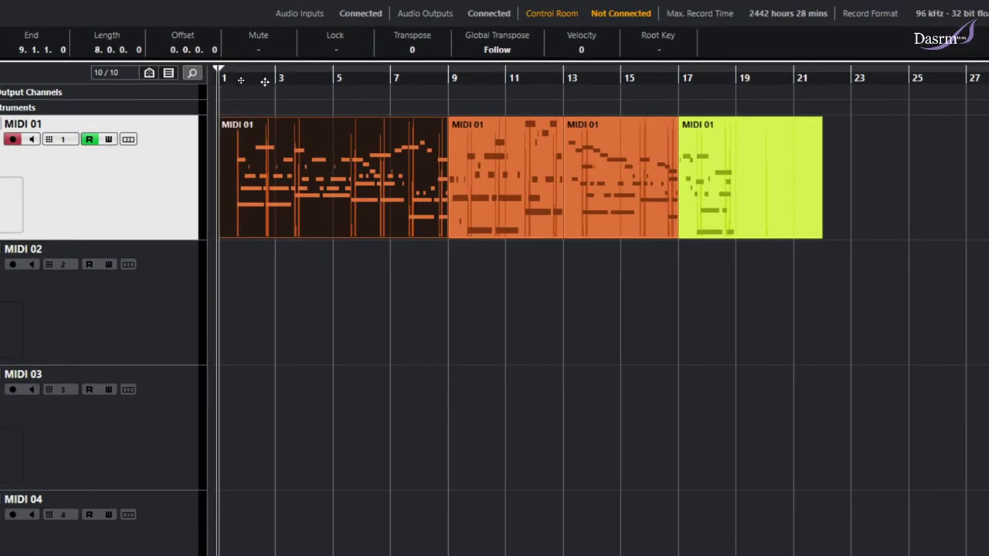
pyautogui.moveTo(264, 81); pyautogui.dragTo(290, 106)
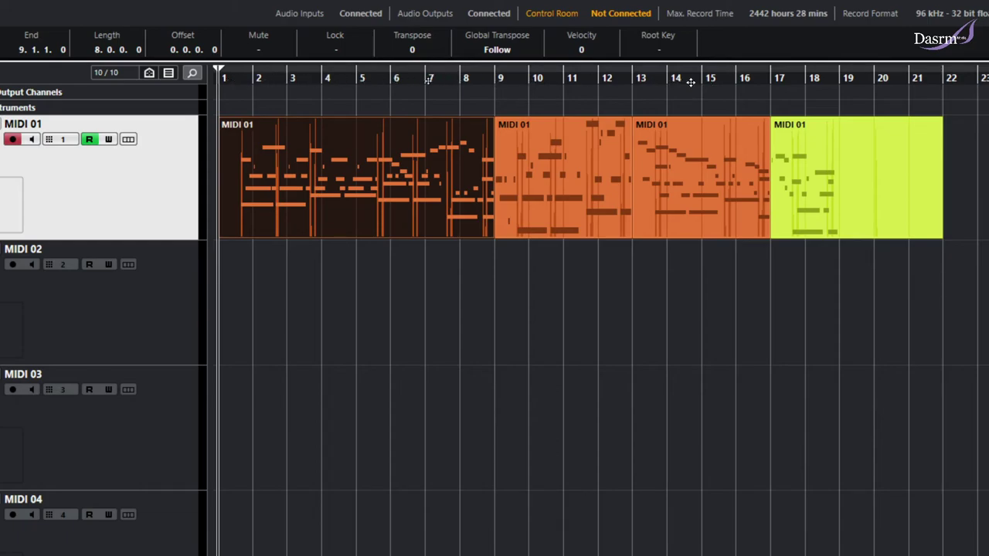
# Switch the ruler's display format to Timecode and back to Bars+Beats.
pyautogui.rightClick(299, 79)
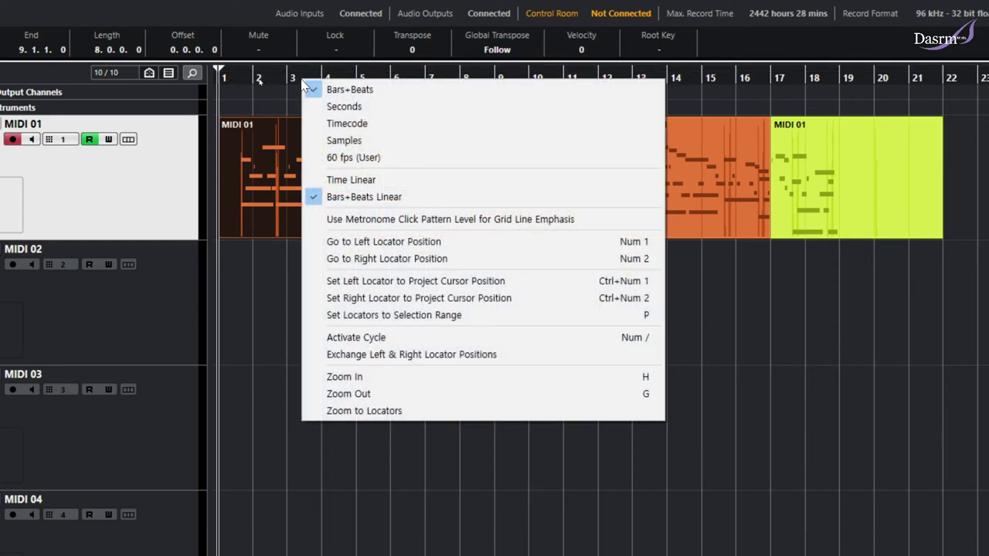
pyautogui.click(358, 125)
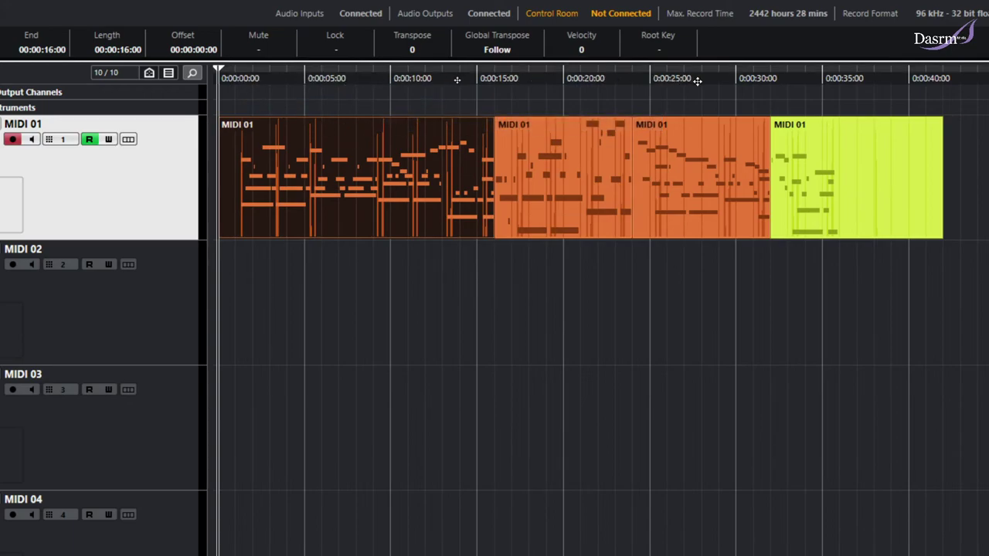
pyautogui.rightClick(355, 80)
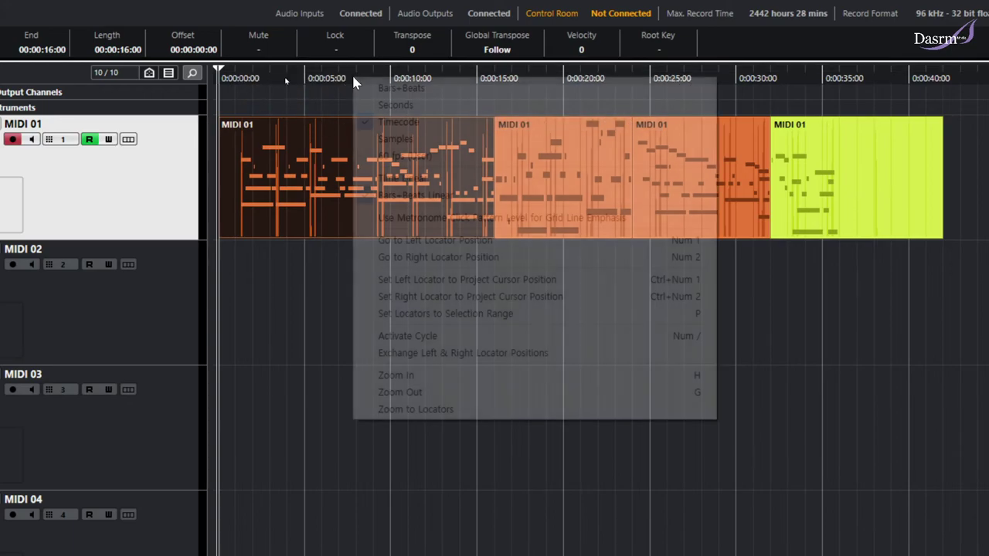
pyautogui.click(363, 88)
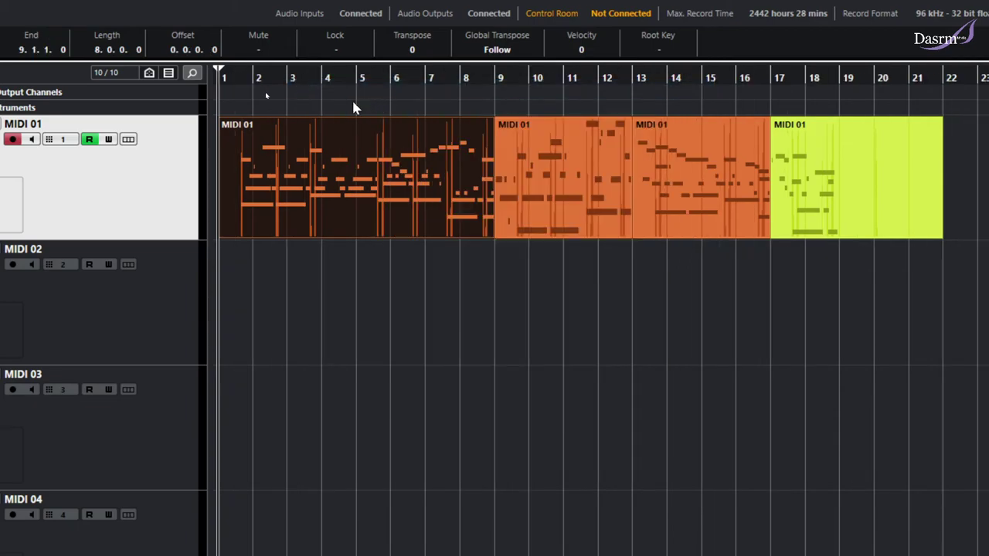
# Zoom the timeline in and out horizontally to examine how the ruler's bar divisions change around the first MIDI 01 part.
pyautogui.press('h')
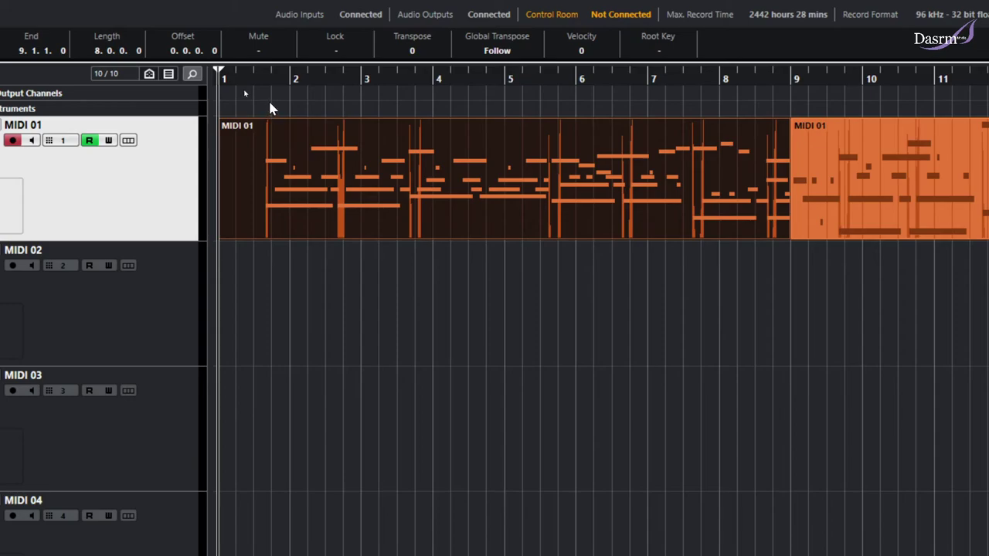
pyautogui.press('h')
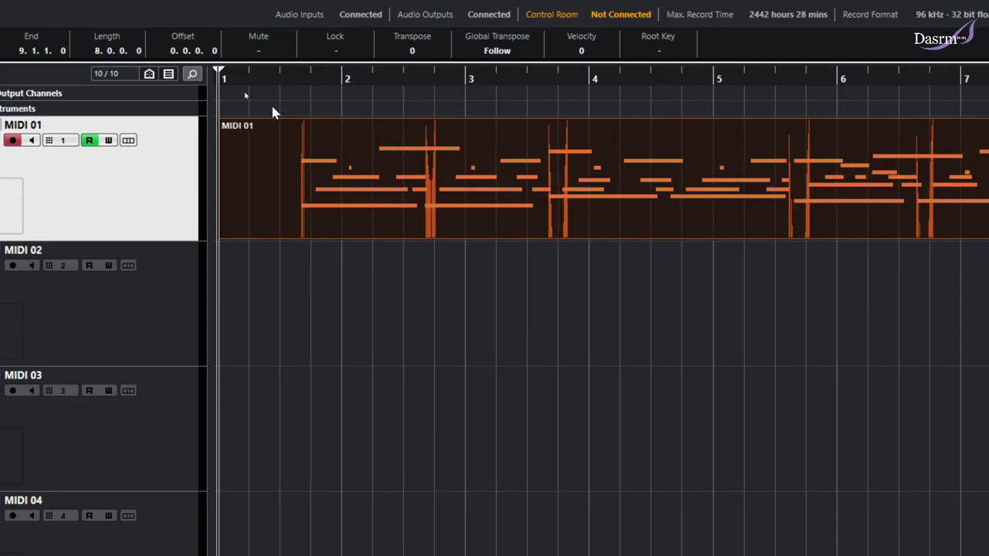
pyautogui.press('g')
pyautogui.press('g')
pyautogui.press('g')
pyautogui.press('g')
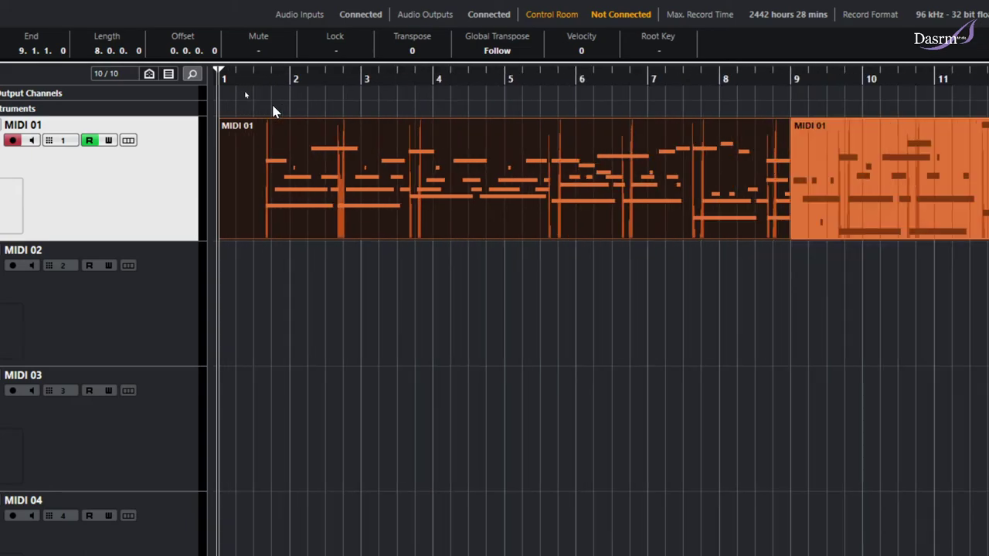
pyautogui.press('h')
pyautogui.press('h')
pyautogui.press('h')
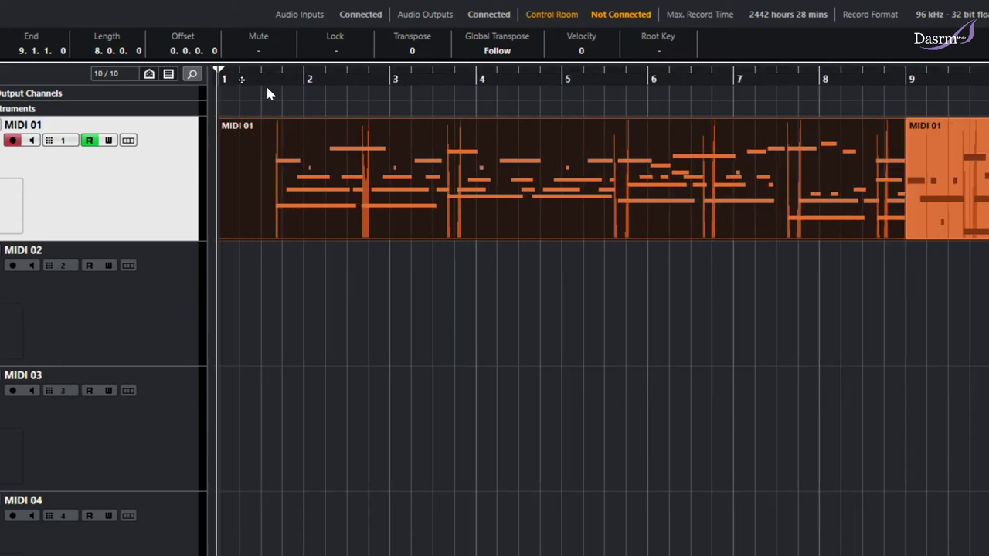
# Place the project cursor at bars 2, 3, 4 and 5 in turn, and return it to bar 1.
pyautogui.click(306, 77)
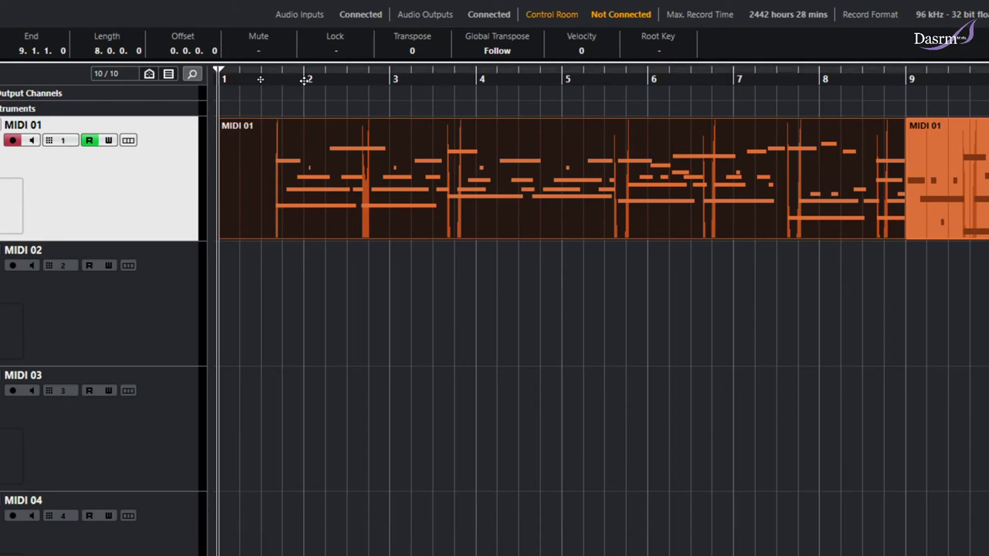
pyautogui.click(391, 77)
pyautogui.click(476, 77)
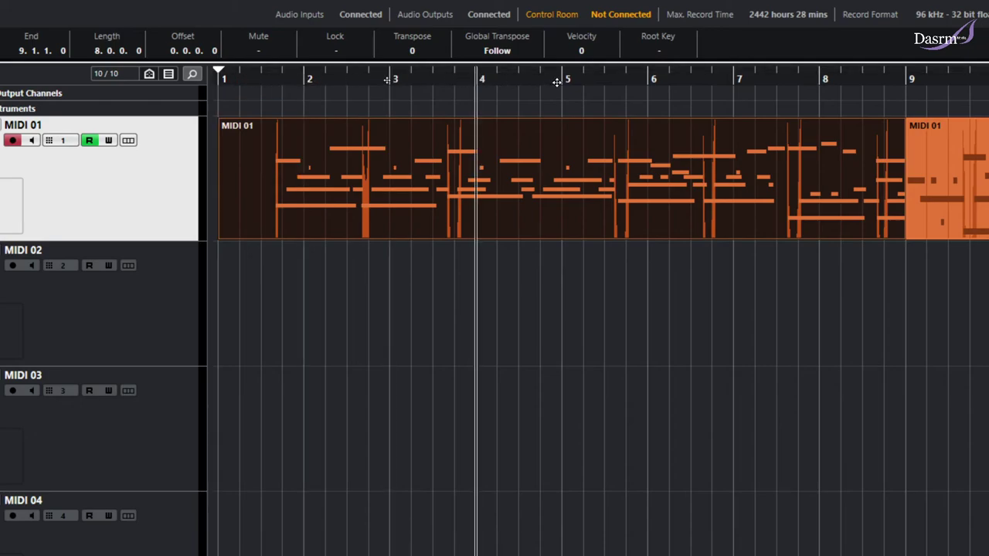
pyautogui.click(560, 77)
pyautogui.click(220, 79)
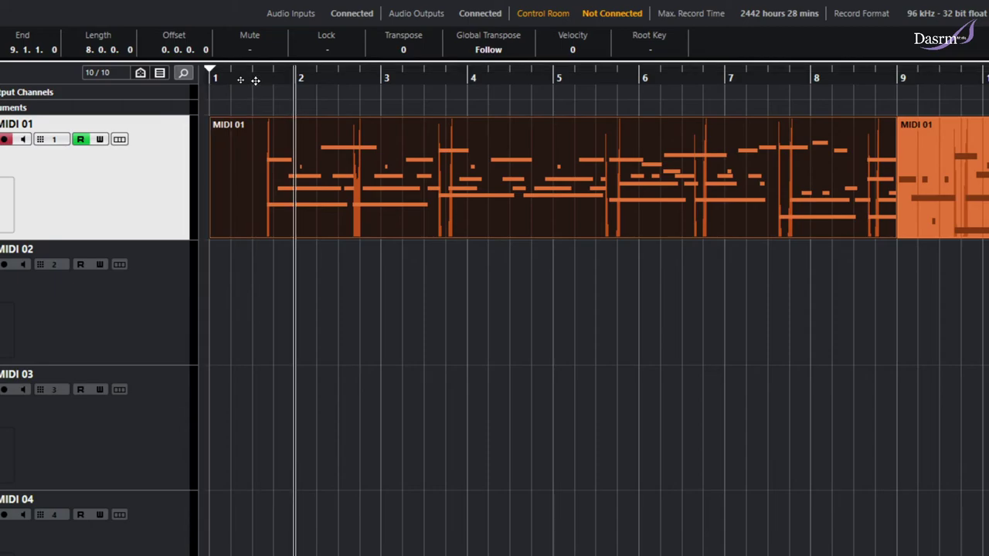
# Move the project cursor bar by bar from bar 3 back to bar 1 and forward to bar 4.
pyautogui.scroll(2, 255, 79)
pyautogui.scroll(-2, 250, 81)
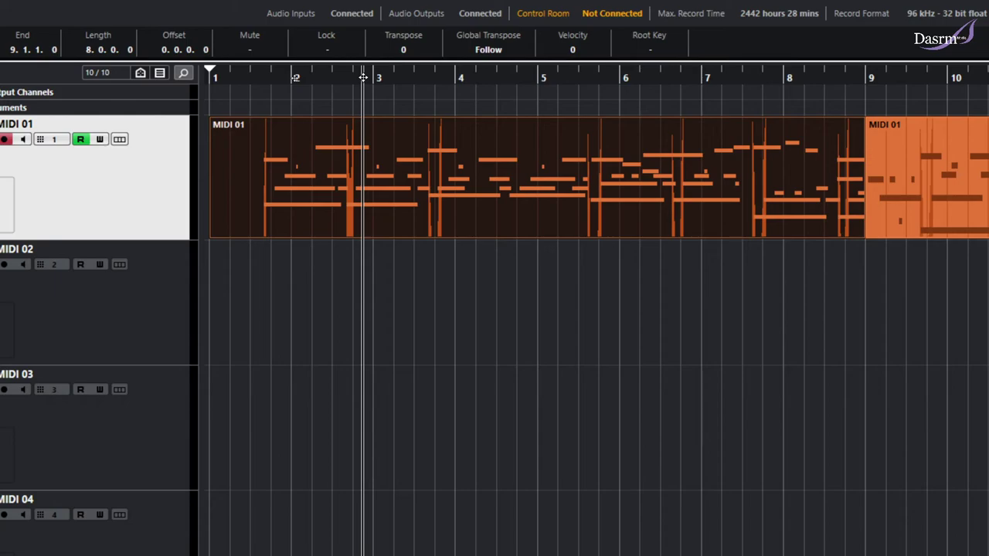
pyautogui.moveTo(371, 78); pyautogui.dragTo(346, 79)
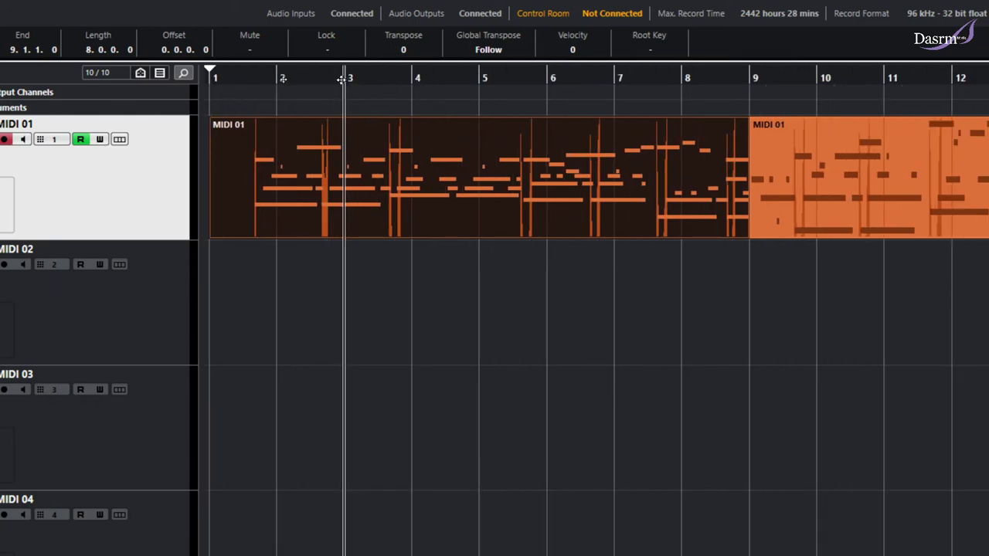
pyautogui.click(280, 79)
pyautogui.click(226, 80)
pyautogui.click(278, 78)
pyautogui.click(346, 80)
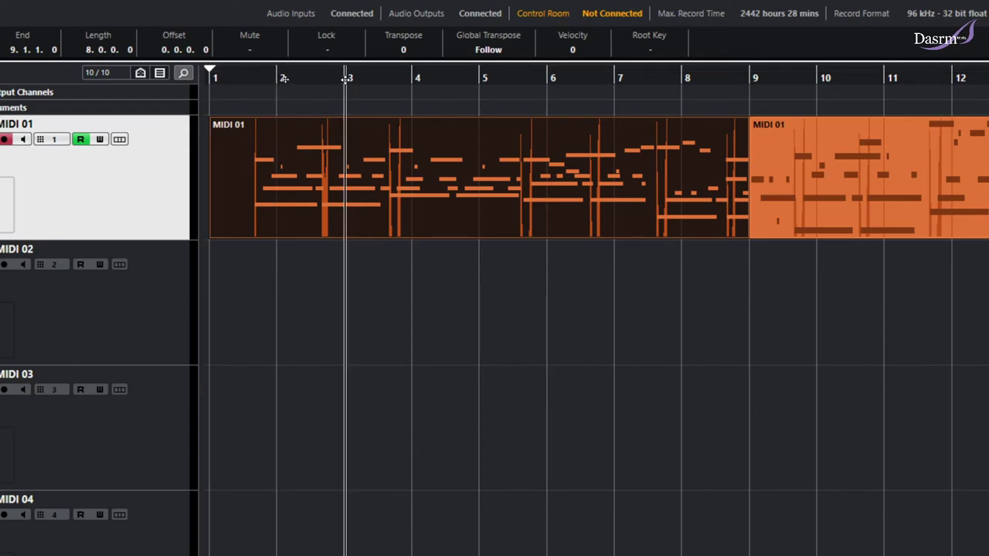
pyautogui.click(418, 78)
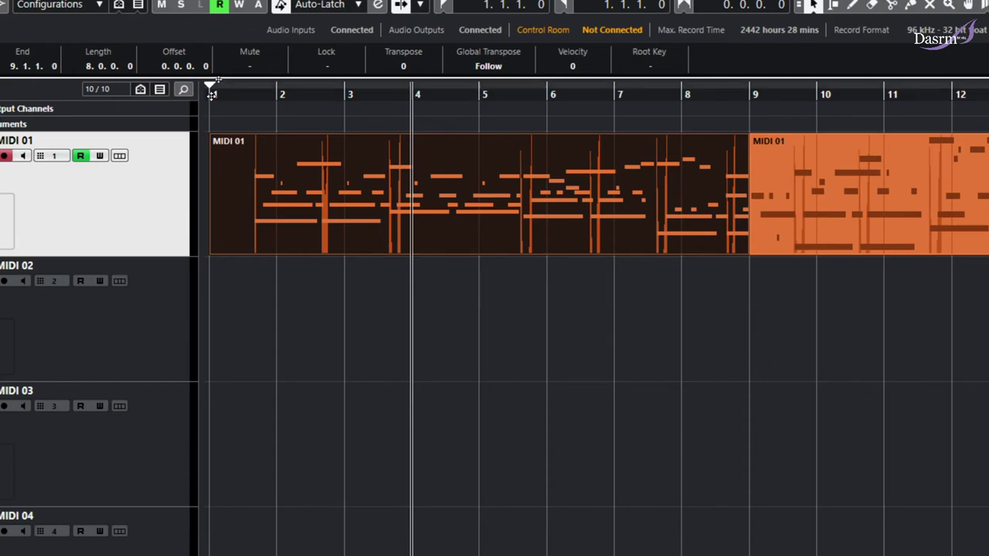
# Step the project cursor through bars 2 to 5, back to the middle of bar 2, and forward to bar 4.
pyautogui.click(282, 94)
pyautogui.click(349, 94)
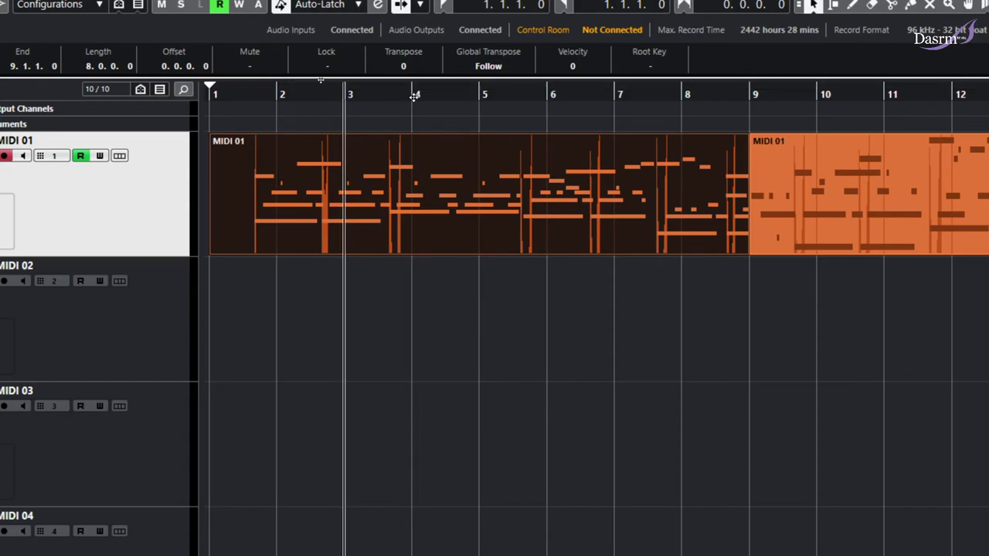
pyautogui.click(414, 94)
pyautogui.click(472, 96)
pyautogui.click(348, 94)
pyautogui.click(310, 97)
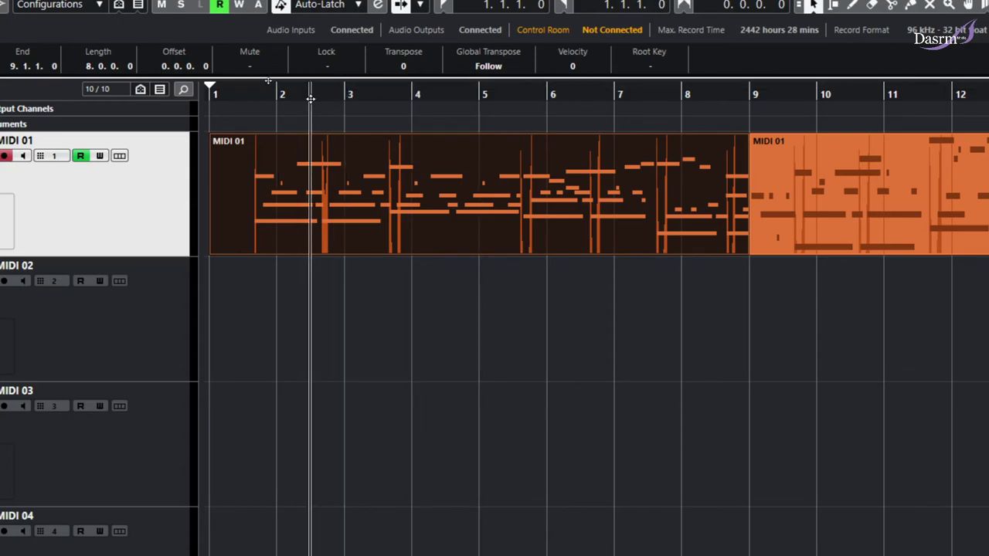
pyautogui.click(317, 98)
pyautogui.moveTo(317, 96); pyautogui.dragTo(392, 94)
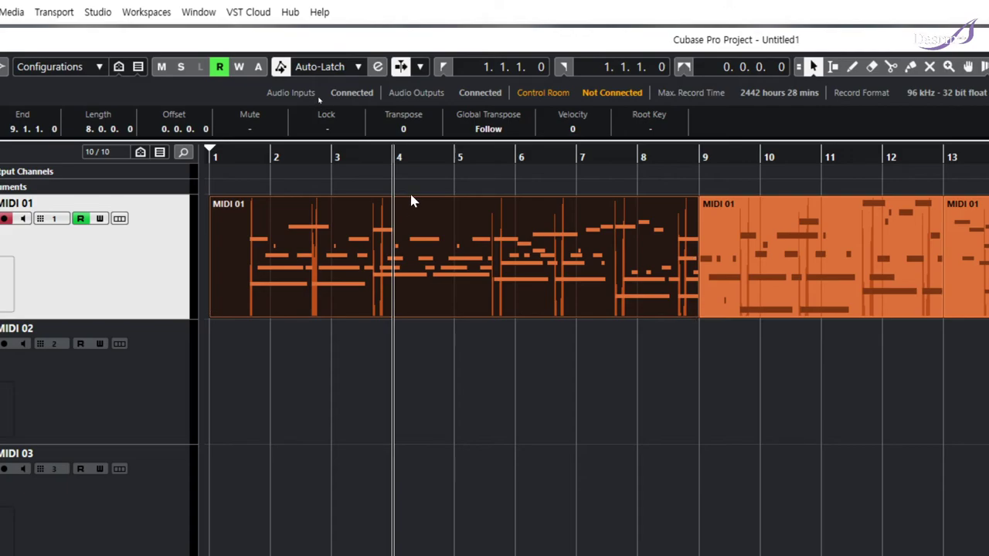
# Return the project cursor to bar 1 and advance it one bar at a time to bar 6.
pyautogui.click(209, 158)
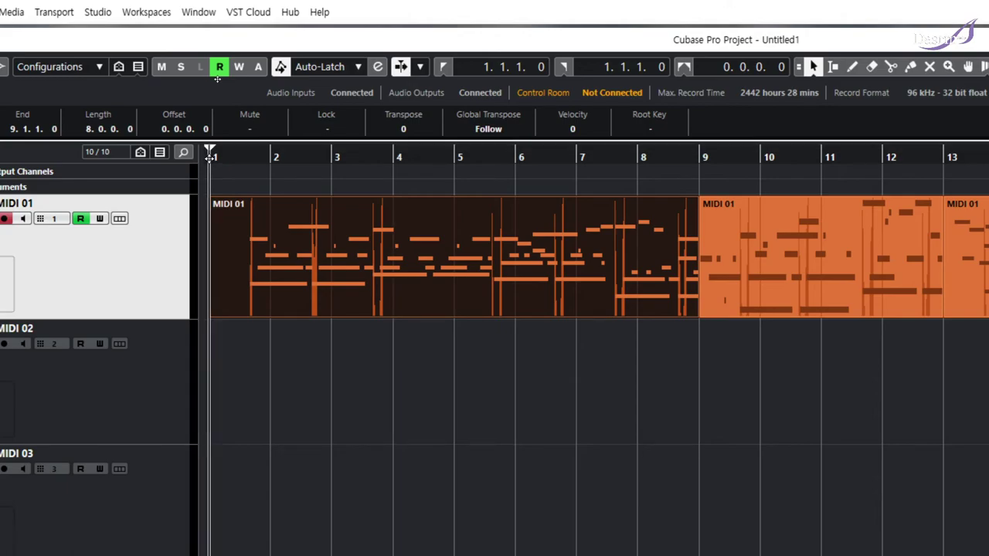
pyautogui.click(273, 157)
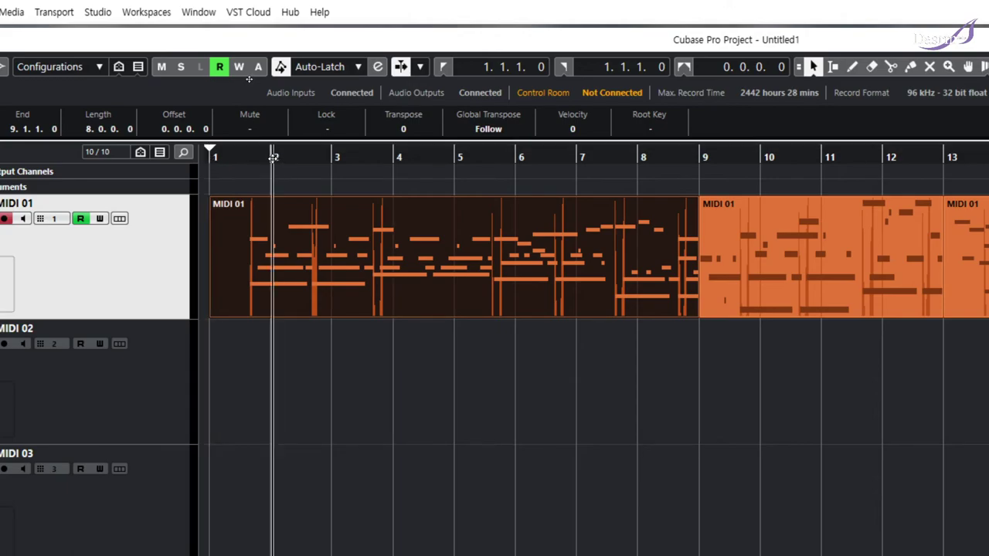
pyautogui.click(332, 158)
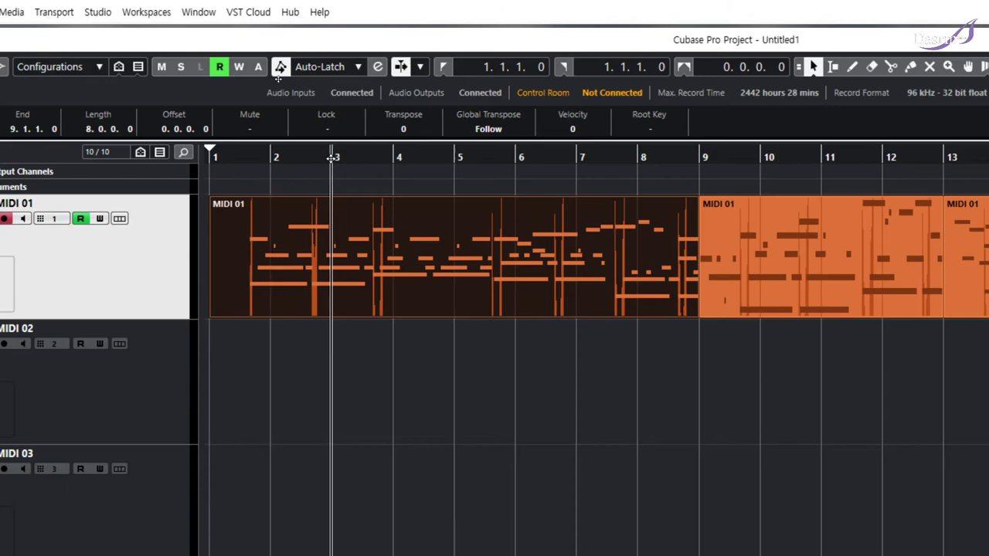
pyautogui.click(384, 157)
pyautogui.click(444, 158)
pyautogui.click(502, 157)
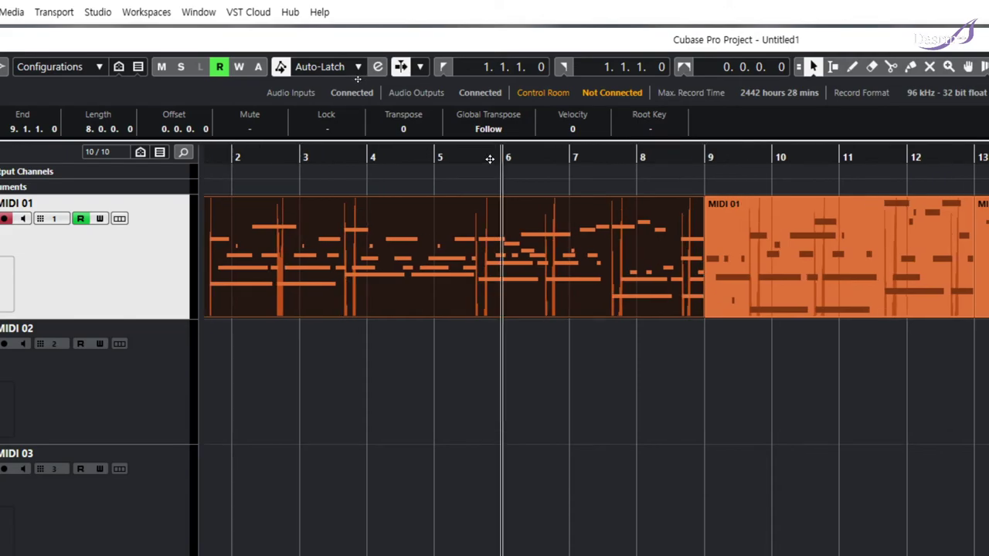
pyautogui.click(490, 159)
pyautogui.click(486, 159)
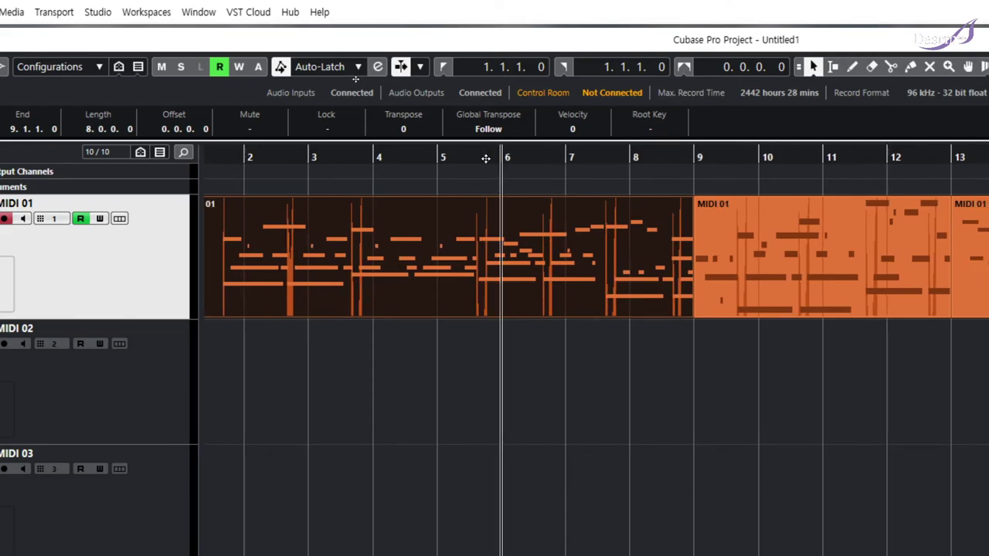
pyautogui.press('g')
pyautogui.press('g')
pyautogui.press('g')
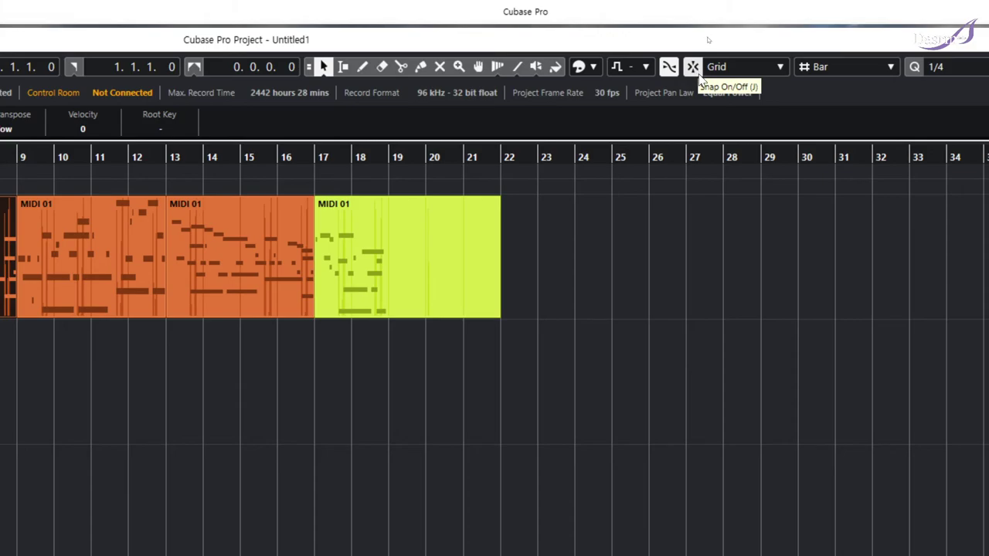
# Toggle Snap off and on twice.
pyautogui.click(694, 68)
pyautogui.click(694, 68)
pyautogui.click(694, 70)
pyautogui.click(694, 70)
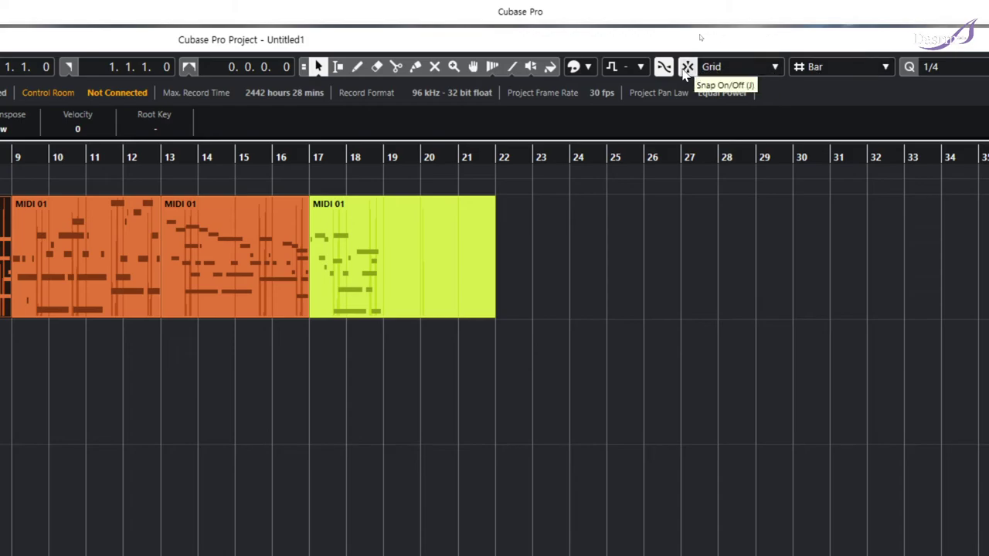
# Toggle Snap again and move the project cursor along the ruler past bar 22 and back to bar 15.
pyautogui.click(688, 69)
pyautogui.moveTo(422, 156); pyautogui.dragTo(530, 157)
pyautogui.moveTo(353, 159); pyautogui.dragTo(240, 159)
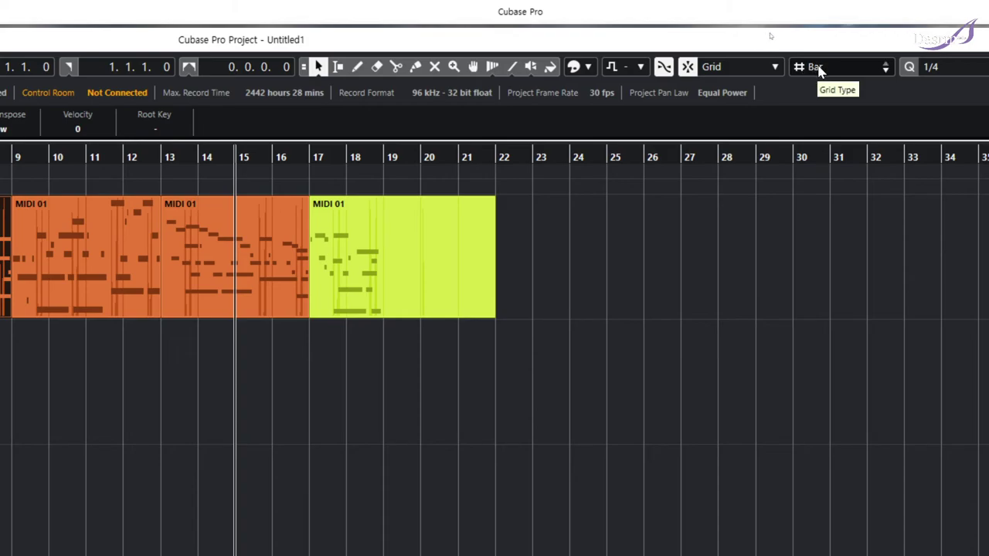
# Check the Grid Type options, keep Bar, and move the project cursor to bar 22 and back to bar 12.
pyautogui.click(821, 70)
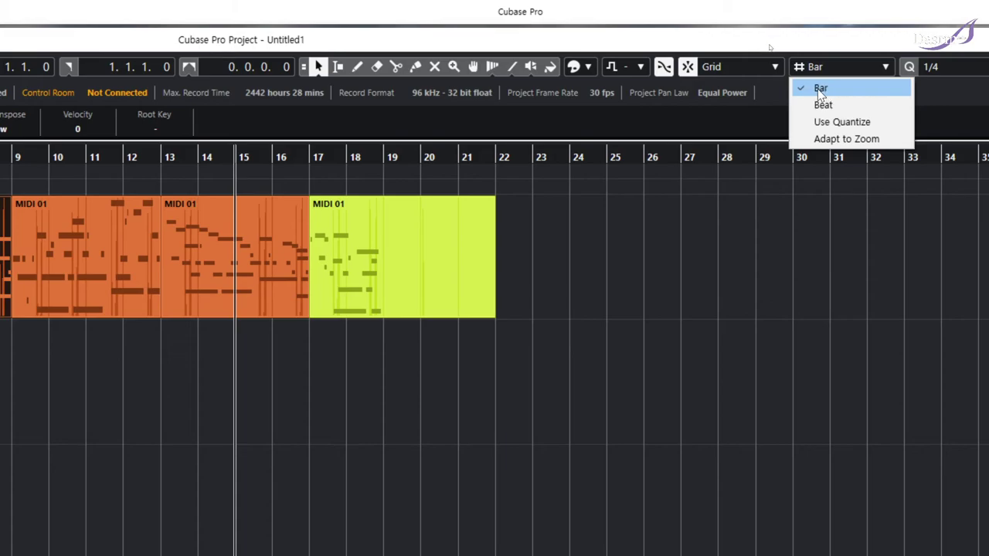
pyautogui.click(821, 49)
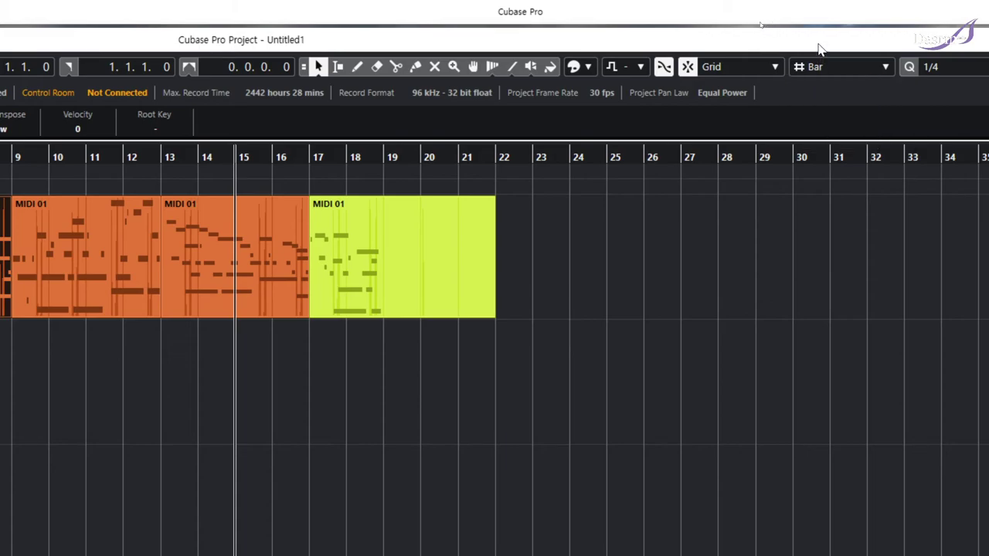
pyautogui.moveTo(269, 156); pyautogui.dragTo(496, 158)
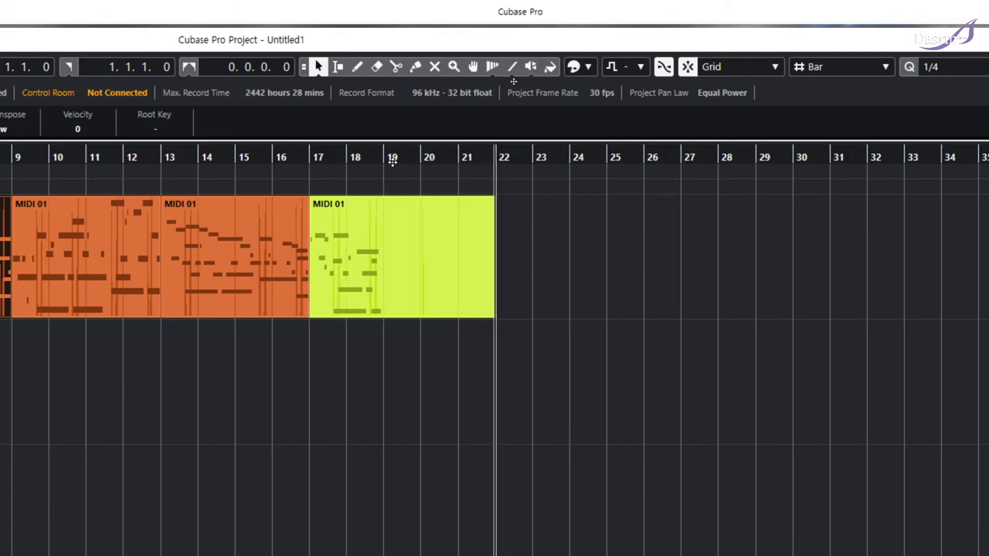
pyautogui.click(129, 158)
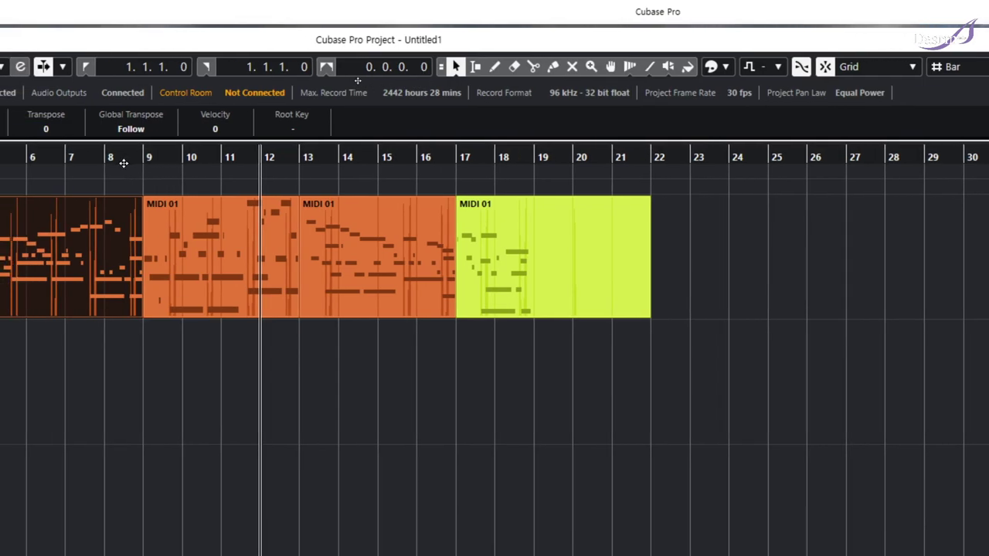
# Set the Grid Type to Beat and move the project cursor along the ruler from bar 16 to just past bar 19.
pyautogui.click(408, 158)
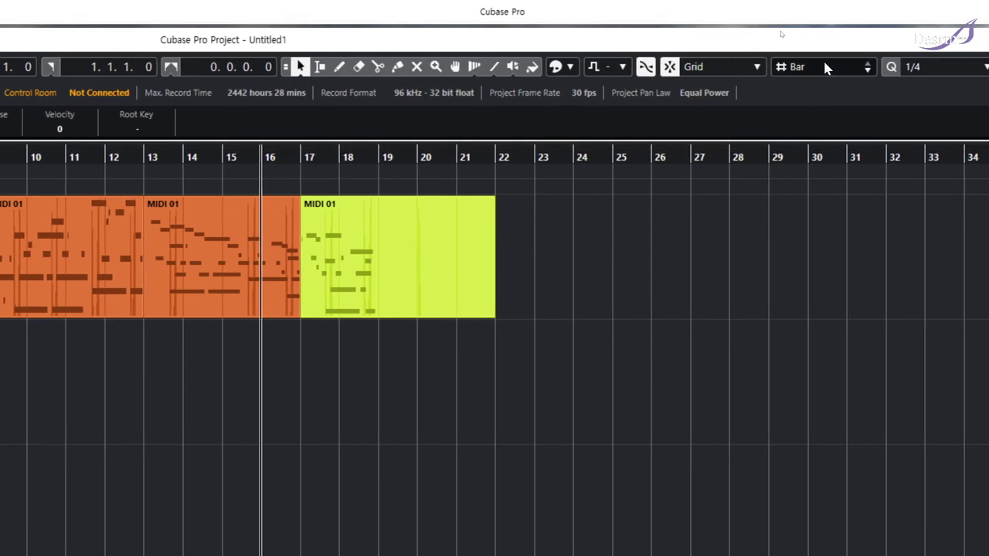
pyautogui.click(825, 67)
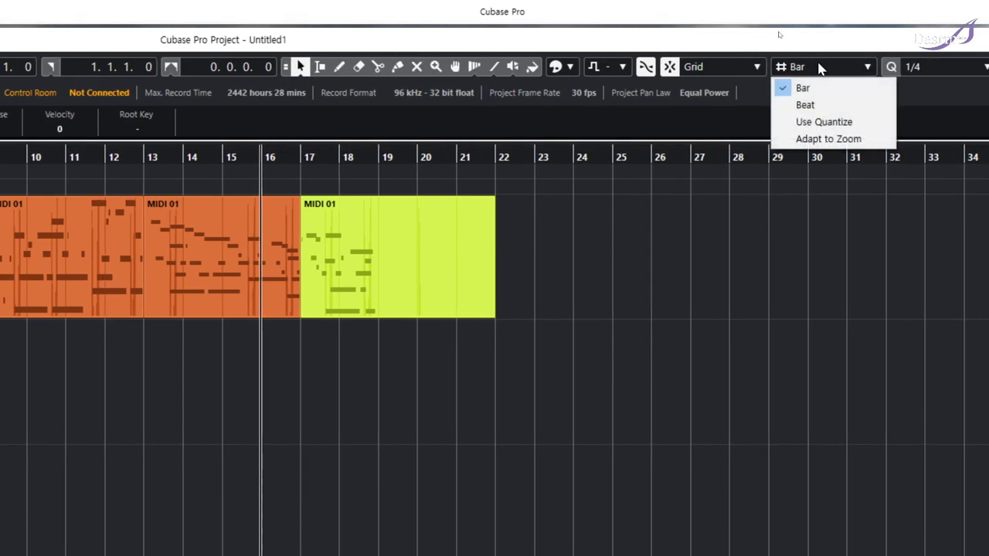
pyautogui.click(802, 105)
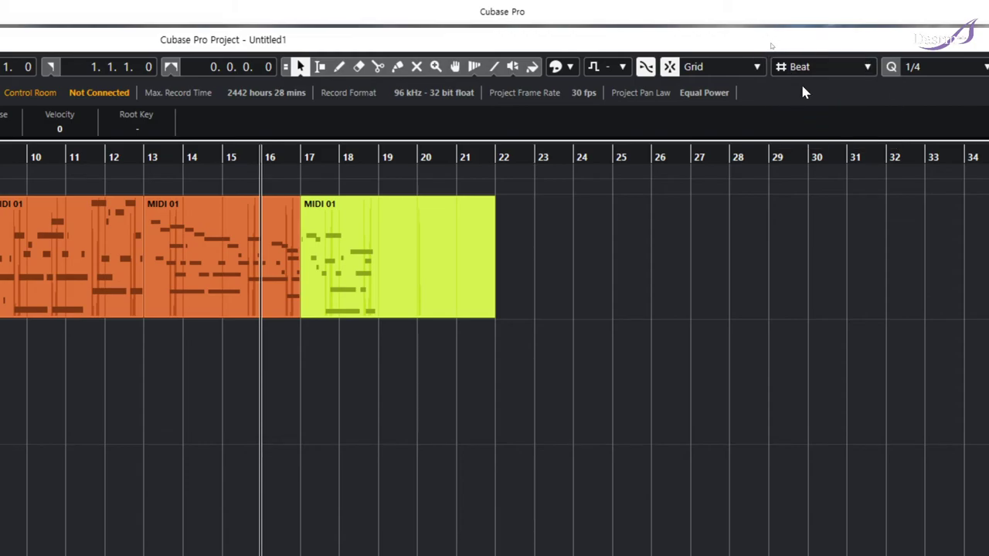
pyautogui.click(272, 158)
pyautogui.moveTo(278, 159); pyautogui.dragTo(382, 156)
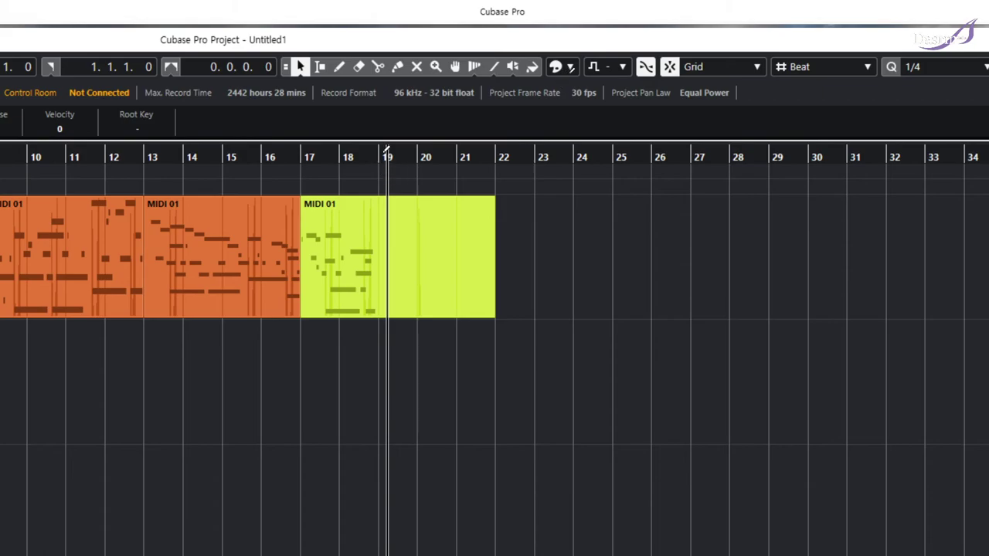
# Set the Grid Type to Use Quantize, check the quantize presets while keeping 1/4, and move the project cursor through bar 19.
pyautogui.click(824, 68)
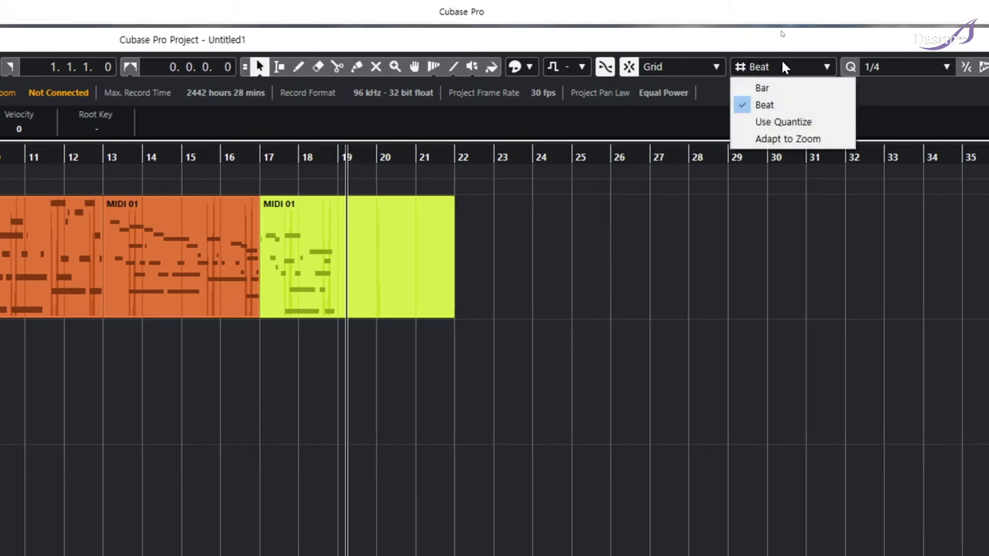
pyautogui.click(787, 125)
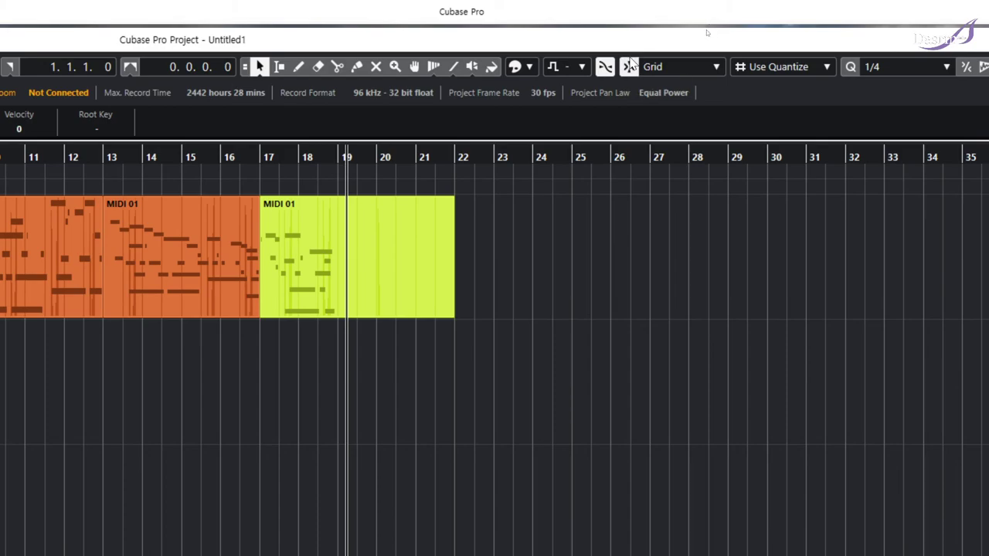
pyautogui.click(629, 67)
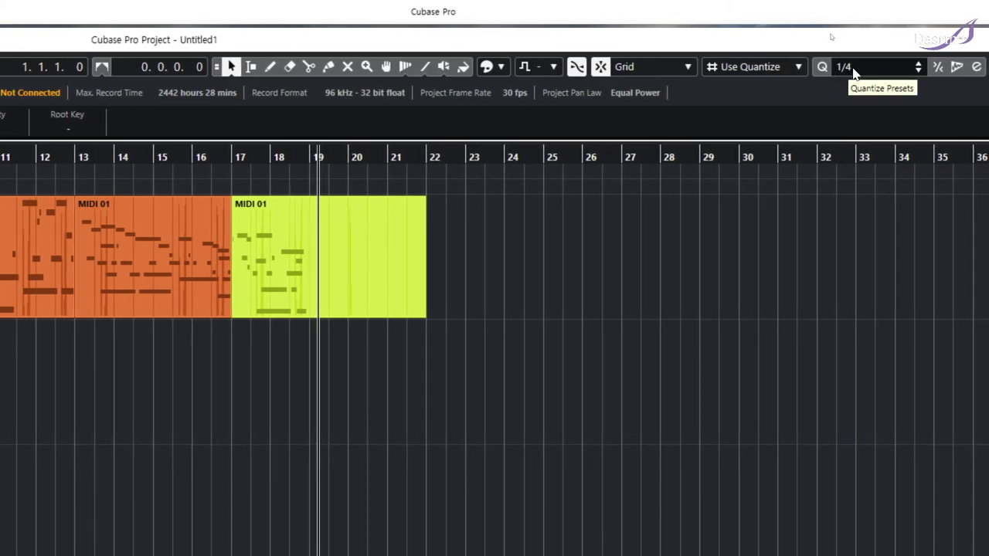
pyautogui.click(849, 68)
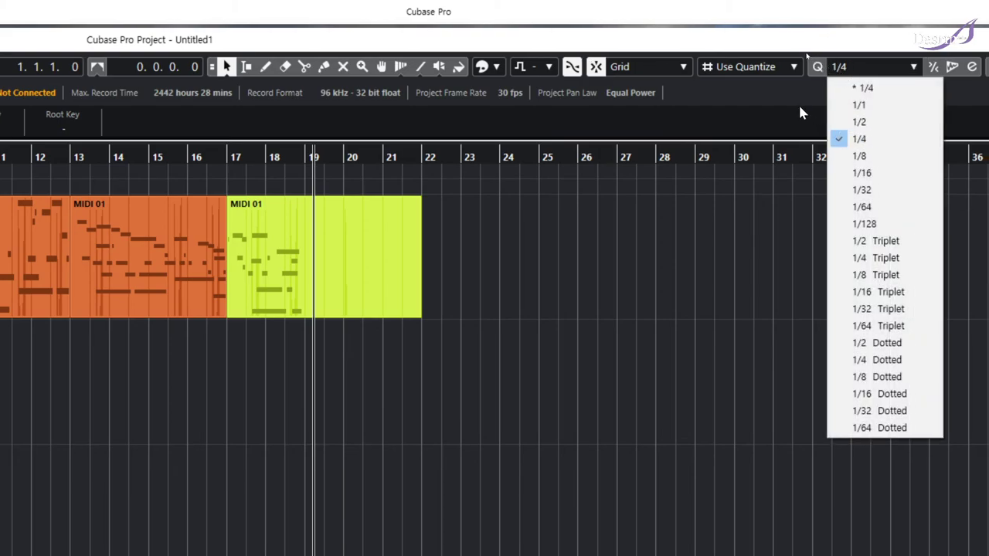
pyautogui.click(321, 158)
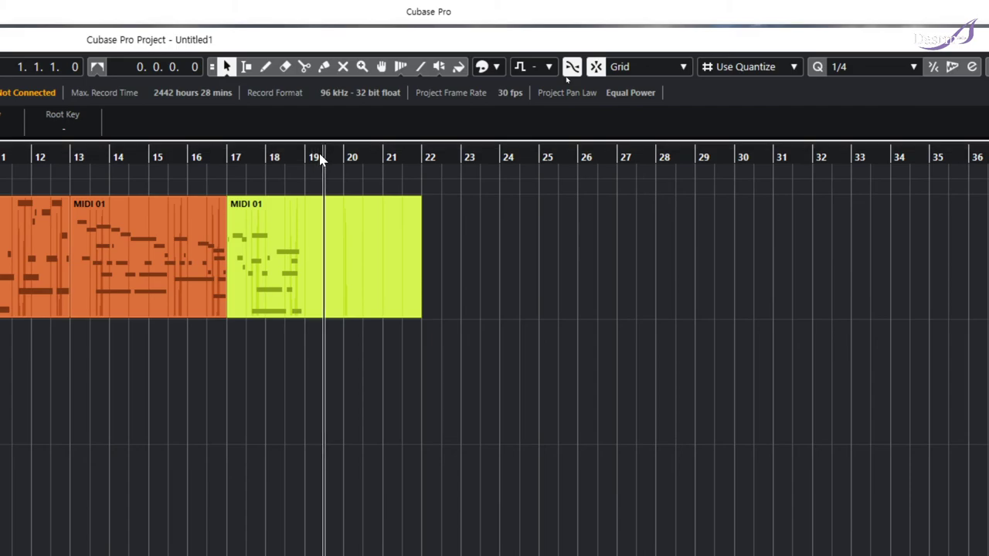
pyautogui.moveTo(322, 154); pyautogui.dragTo(338, 156)
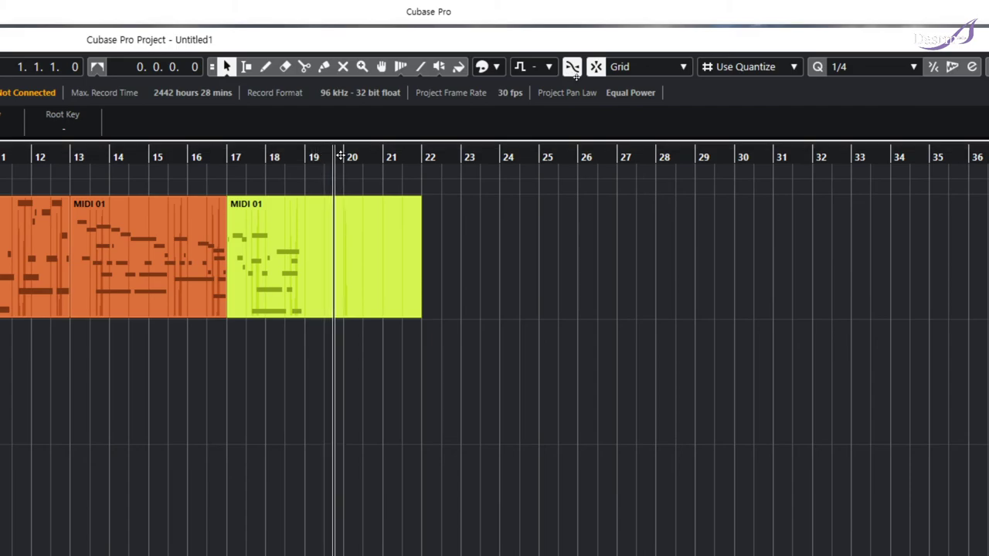
# Set the quantize preset to 1/16 and move the project cursor to the middle of bar 19.
pyautogui.click(792, 68)
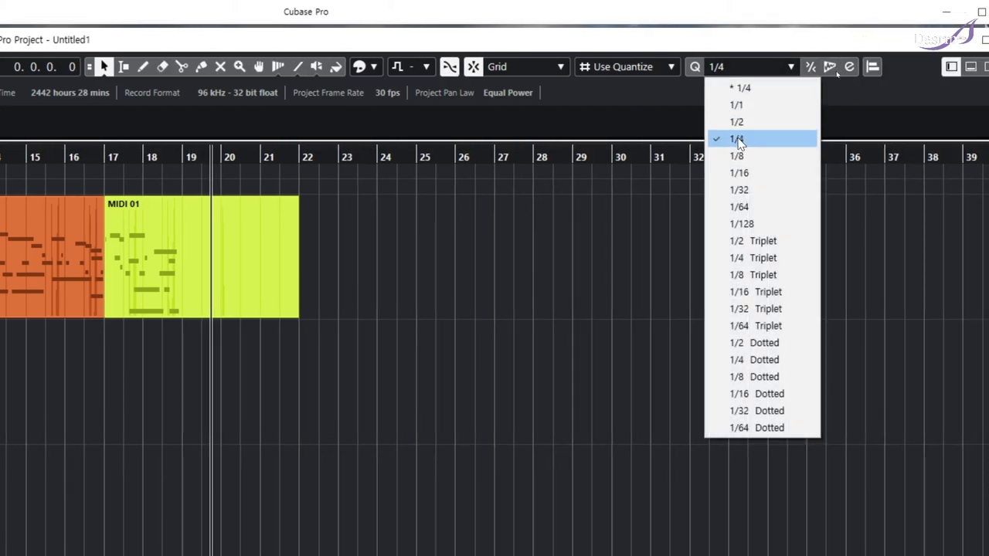
pyautogui.click(739, 174)
pyautogui.click(186, 157)
pyautogui.press('h')
pyautogui.press('h')
pyautogui.press('h')
pyautogui.press('h')
pyautogui.press('h')
pyautogui.press('h')
pyautogui.press('h')
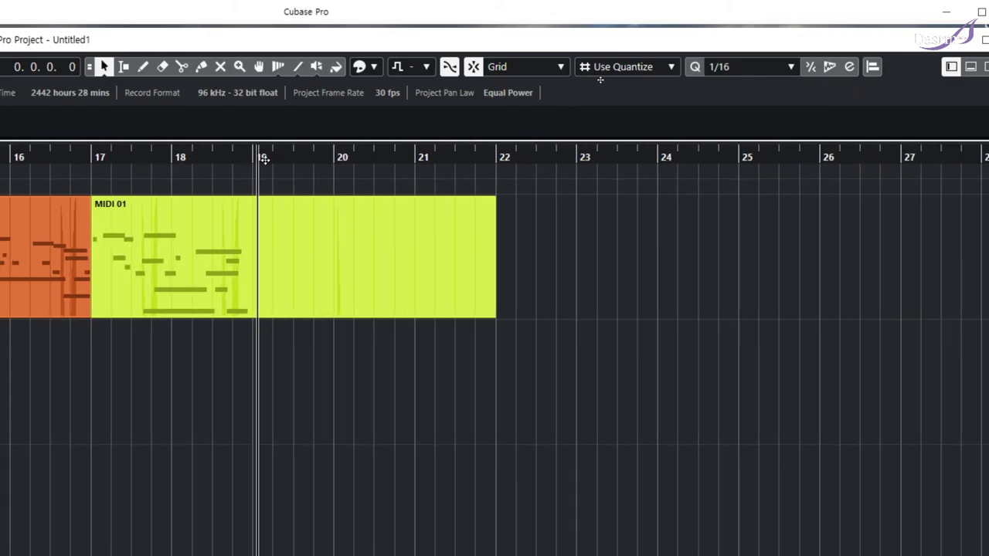
pyautogui.press('h')
pyautogui.press('h')
pyautogui.moveTo(259, 158); pyautogui.dragTo(348, 157)
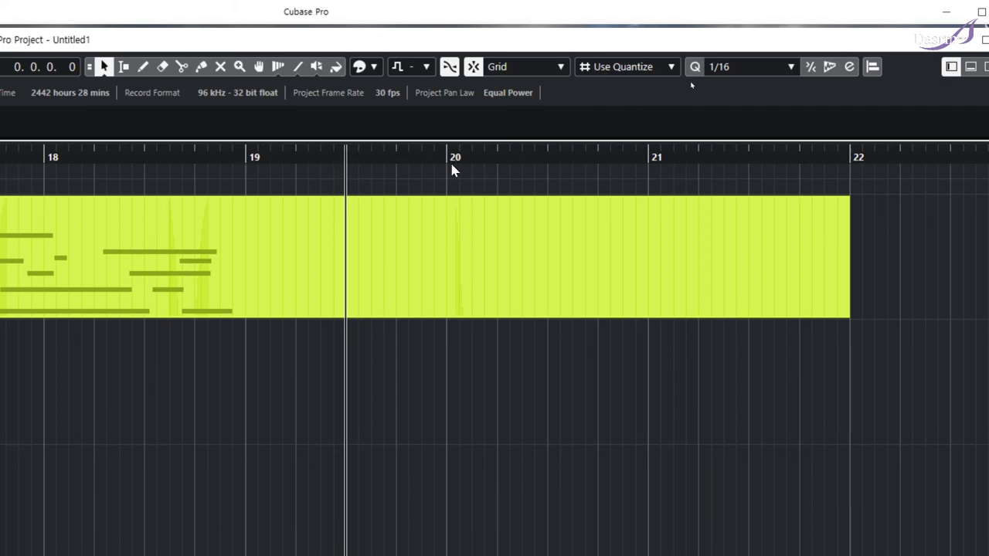
# Move the project cursor back and forth in sixteenth-note steps between bars 19 and 20.
pyautogui.moveTo(247, 159); pyautogui.dragTo(347, 157)
pyautogui.click(395, 155)
pyautogui.moveTo(257, 157); pyautogui.dragTo(434, 157)
pyautogui.click(248, 158)
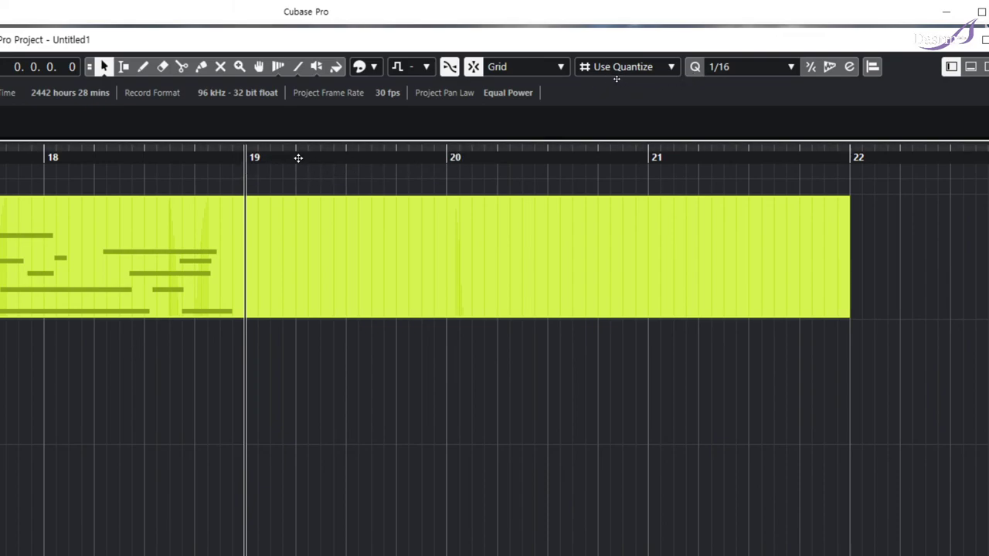
pyautogui.moveTo(298, 159); pyautogui.dragTo(296, 161)
pyautogui.click(251, 158)
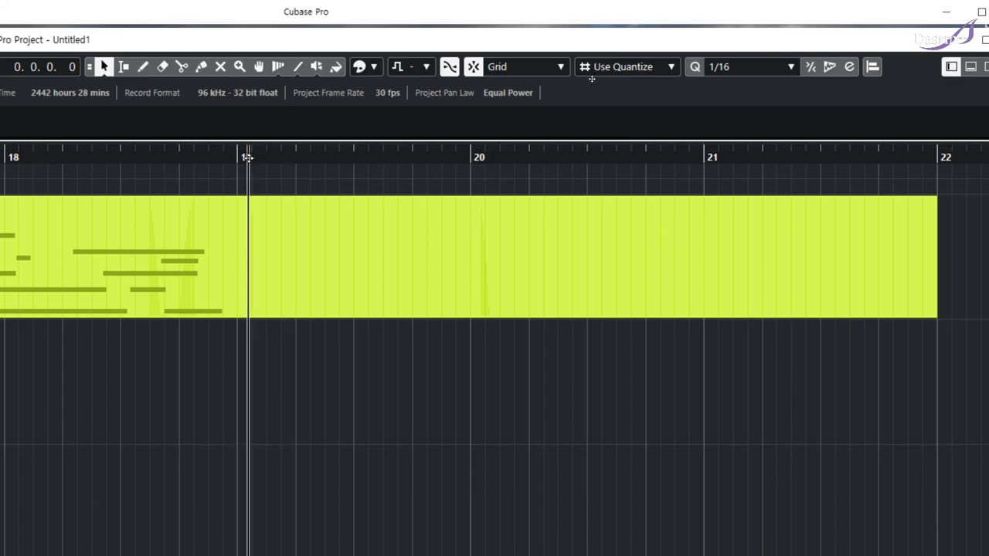
pyautogui.click(269, 157)
pyautogui.click(285, 157)
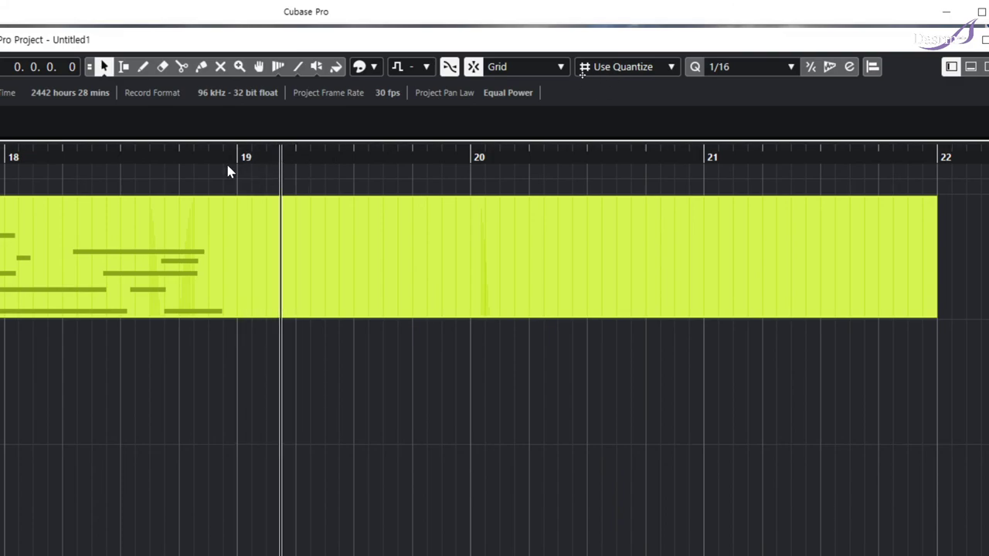
# Set the Grid Type to Bar and move the project cursor to bar 8.
pyautogui.press('g')
pyautogui.press('g')
pyautogui.press('g')
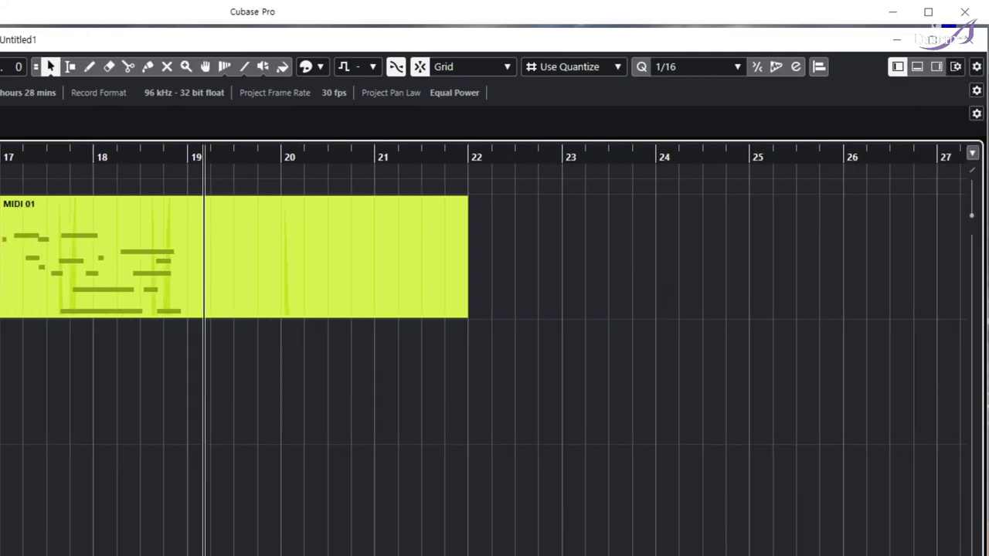
pyautogui.click(699, 70)
pyautogui.click(583, 69)
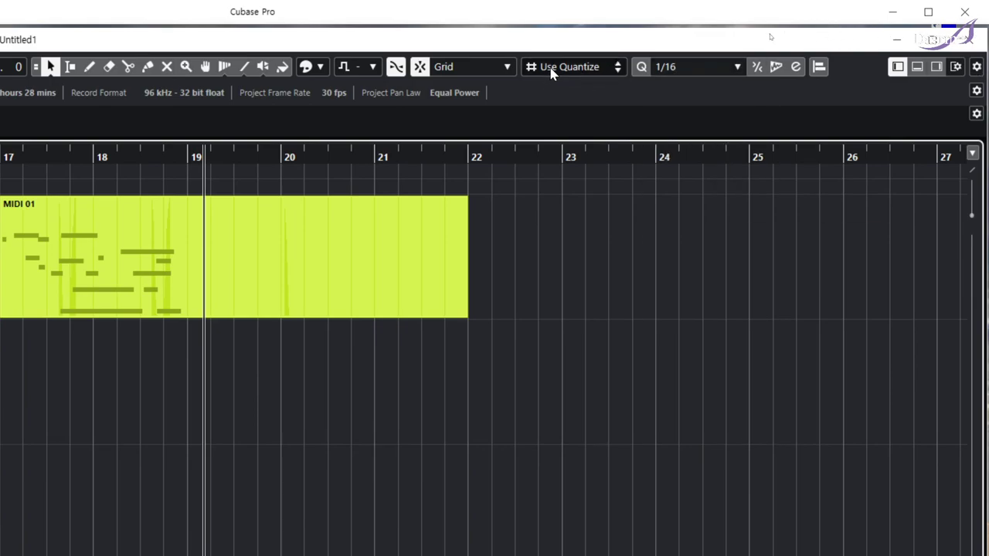
pyautogui.click(570, 68)
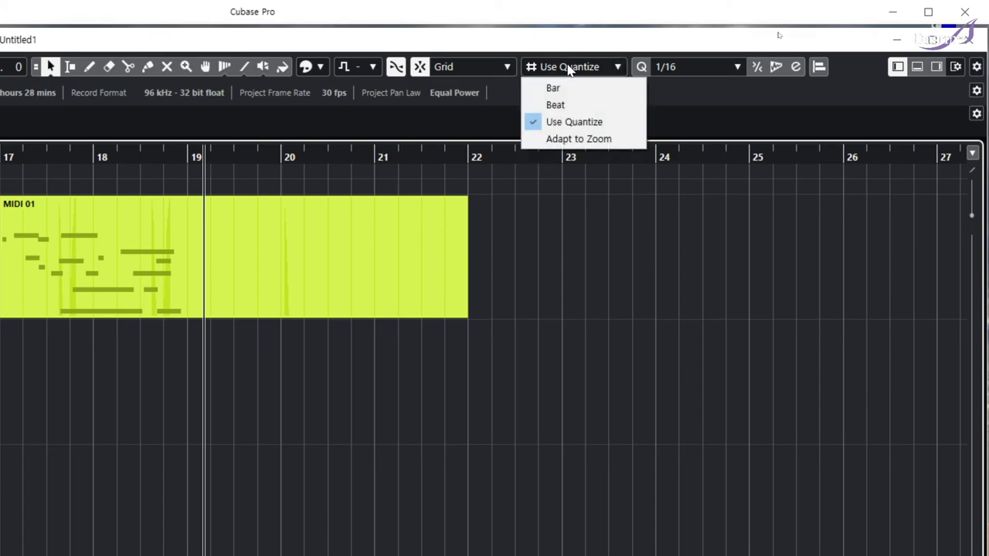
pyautogui.click(566, 91)
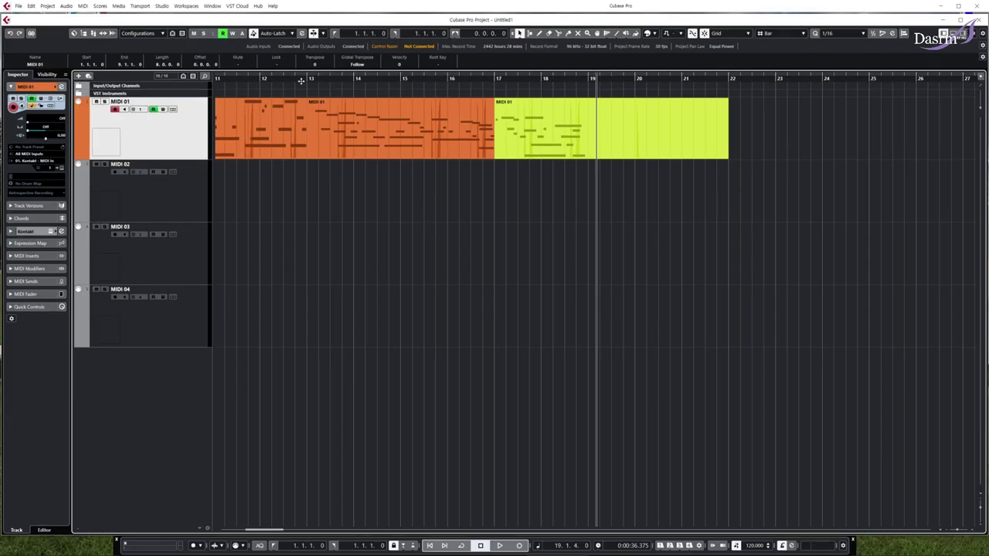
pyautogui.moveTo(234, 80); pyautogui.dragTo(389, 79)
pyautogui.press('g')
pyautogui.press('g')
pyautogui.press('g')
pyautogui.press('g')
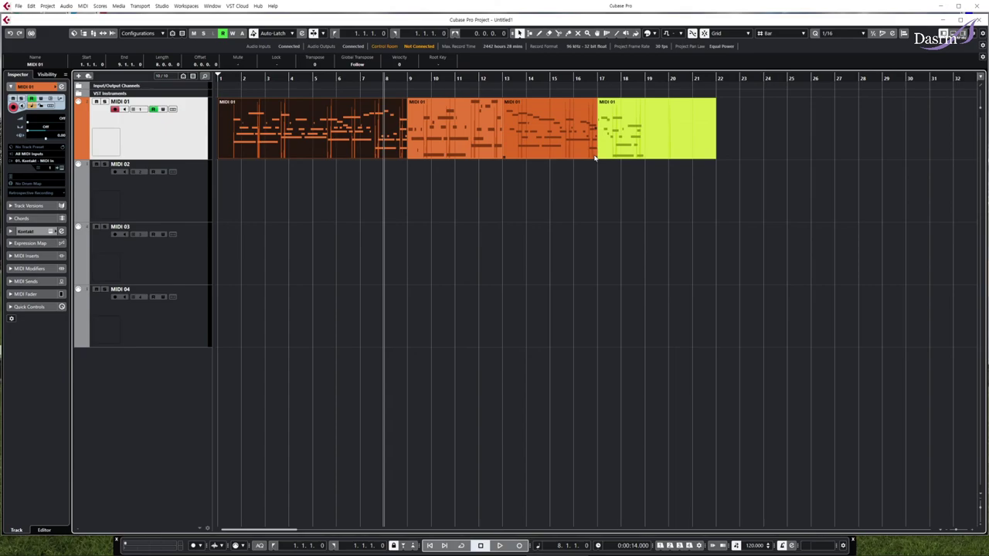
# Deselect the part, play back the opening of the MIDI 01 track and return the project cursor to bar 1.
pyautogui.click(265, 174)
pyautogui.moveTo(231, 80); pyautogui.dragTo(231, 78)
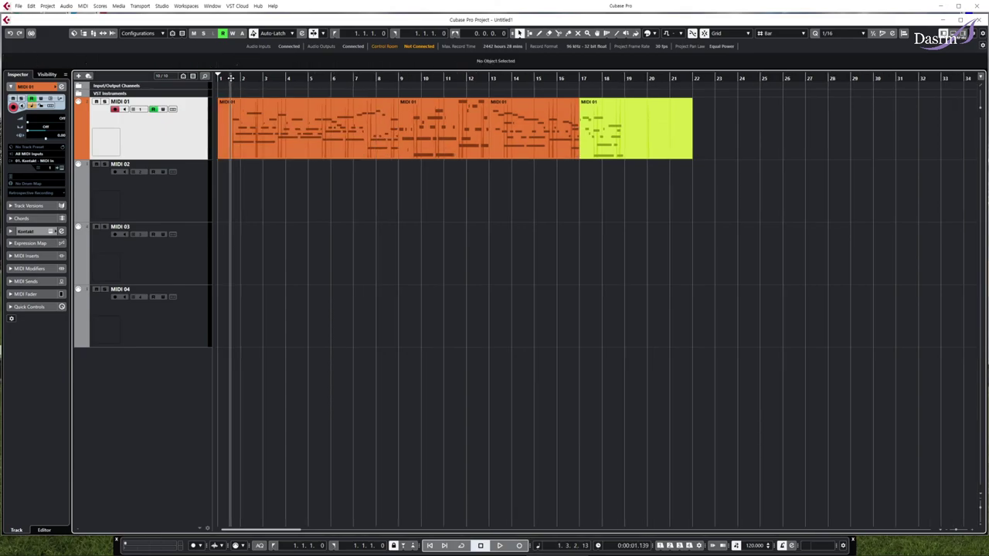
pyautogui.press('space')
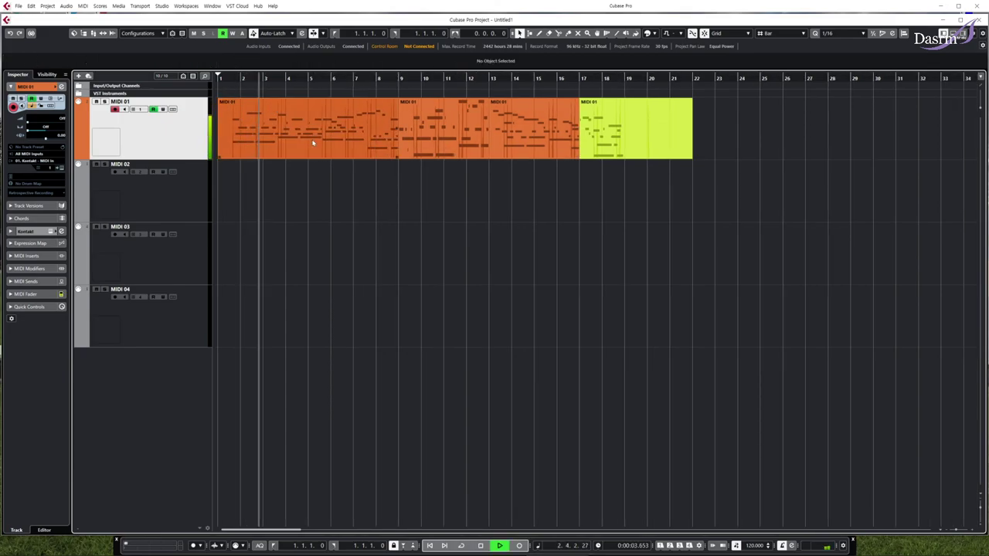
pyautogui.press('space')
pyautogui.moveTo(220, 80); pyautogui.dragTo(217, 78)
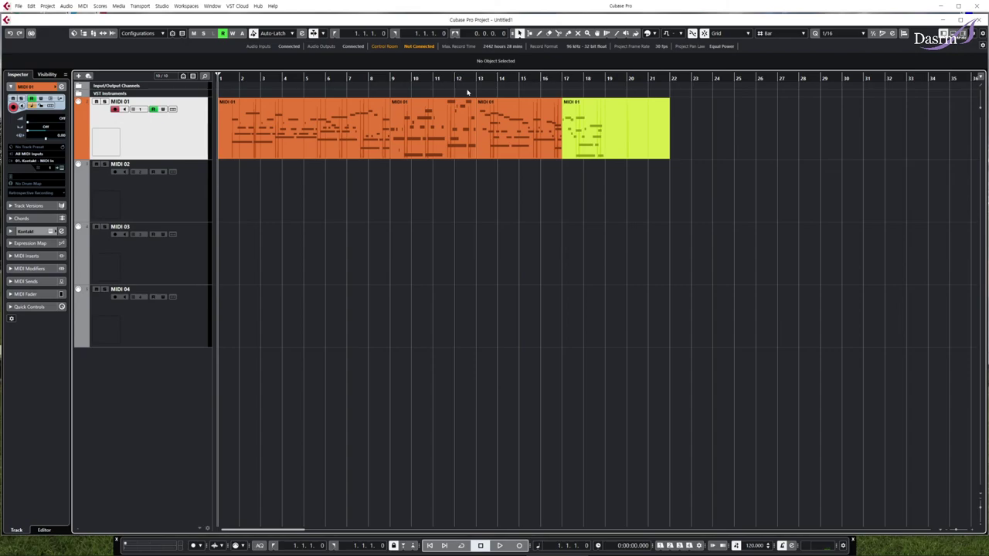
# Open the first MIDI 01 part in the Key Editor and enlarge the editor window and its Velocity lane.
pyautogui.click(291, 121)
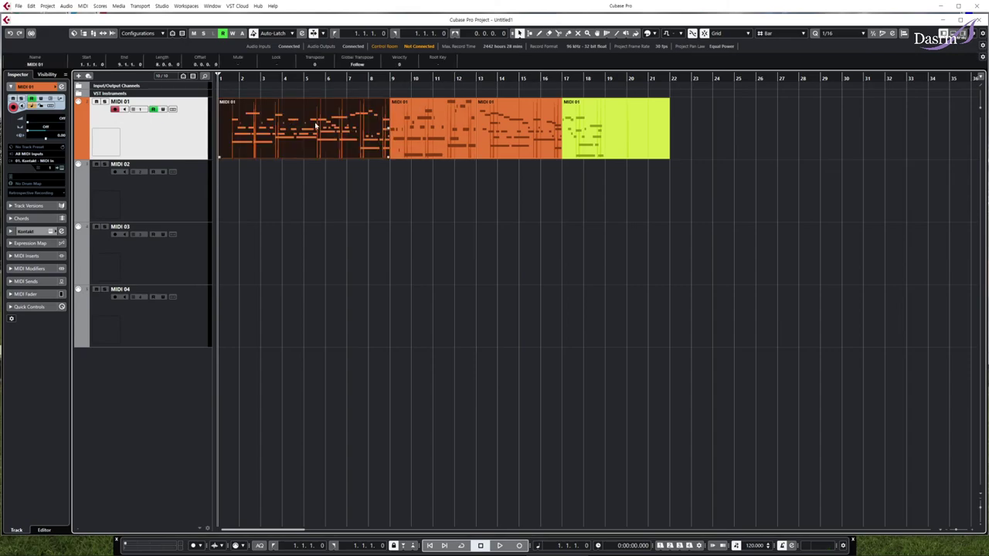
pyautogui.doubleClick(297, 113)
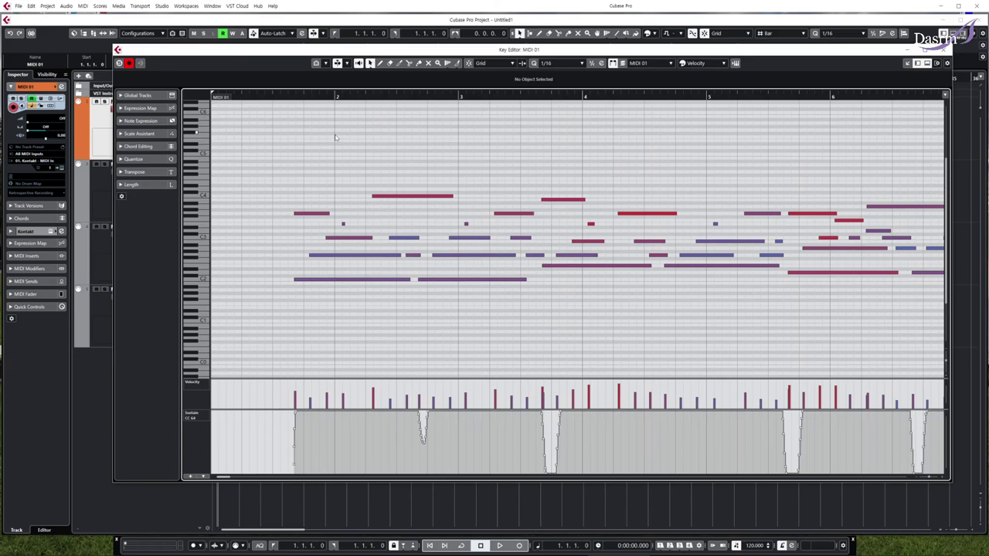
pyautogui.moveTo(551, 58); pyautogui.dragTo(490, 57)
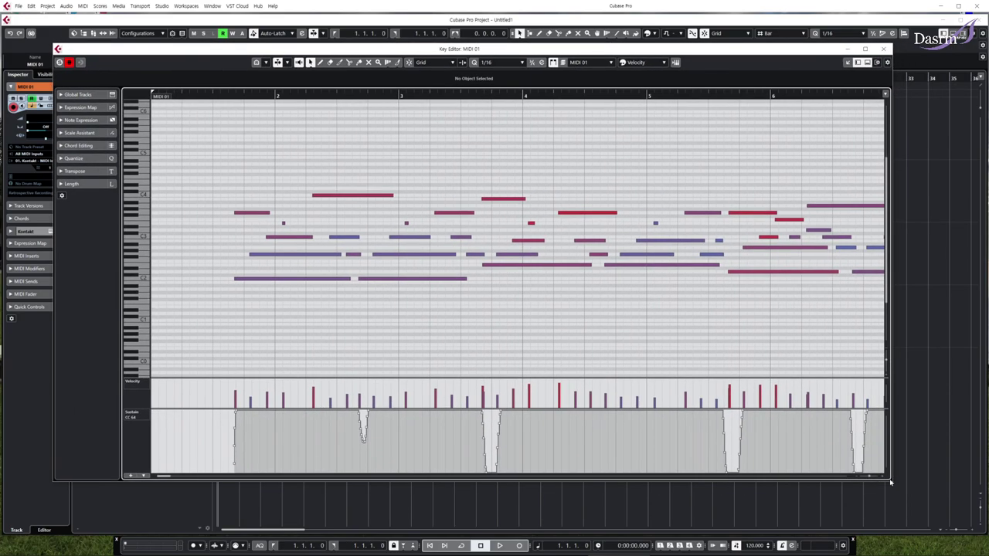
pyautogui.moveTo(892, 481); pyautogui.dragTo(895, 518)
pyautogui.moveTo(762, 414); pyautogui.dragTo(754, 363)
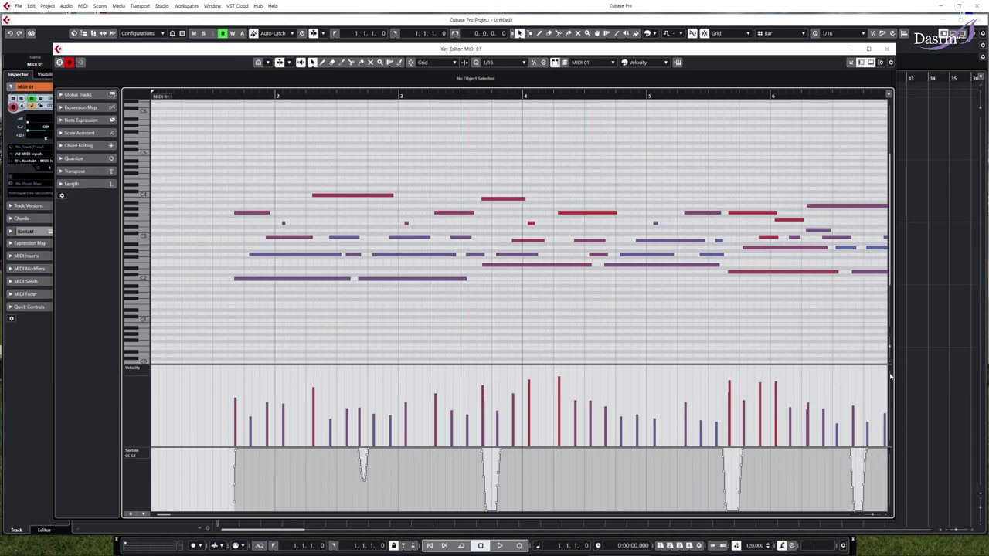
pyautogui.moveTo(651, 55)
pyautogui.mouseDown()
pyautogui.moveTo(665, 61)
pyautogui.moveTo(637, 61)
pyautogui.moveTo(699, 45)
pyautogui.moveTo(655, 60)
pyautogui.moveTo(665, 46)
pyautogui.moveTo(656, 62)
pyautogui.mouseUp()
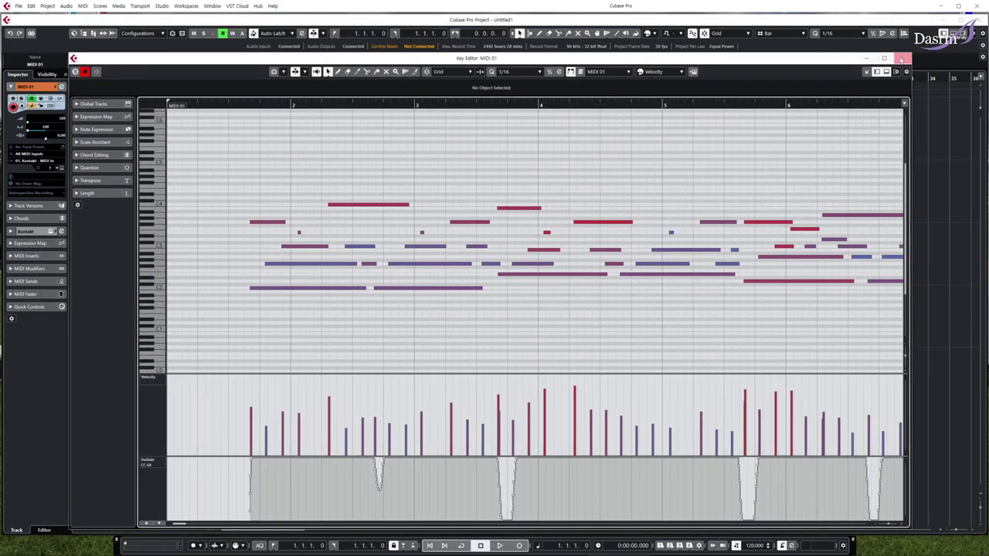
pyautogui.click(903, 59)
pyautogui.click(47, 7)
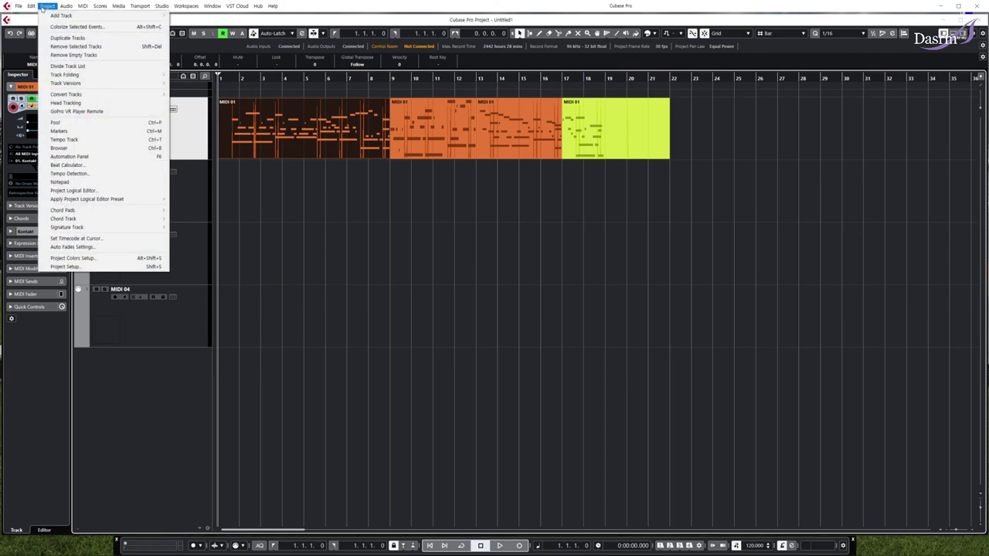
pyautogui.moveTo(30, 7)
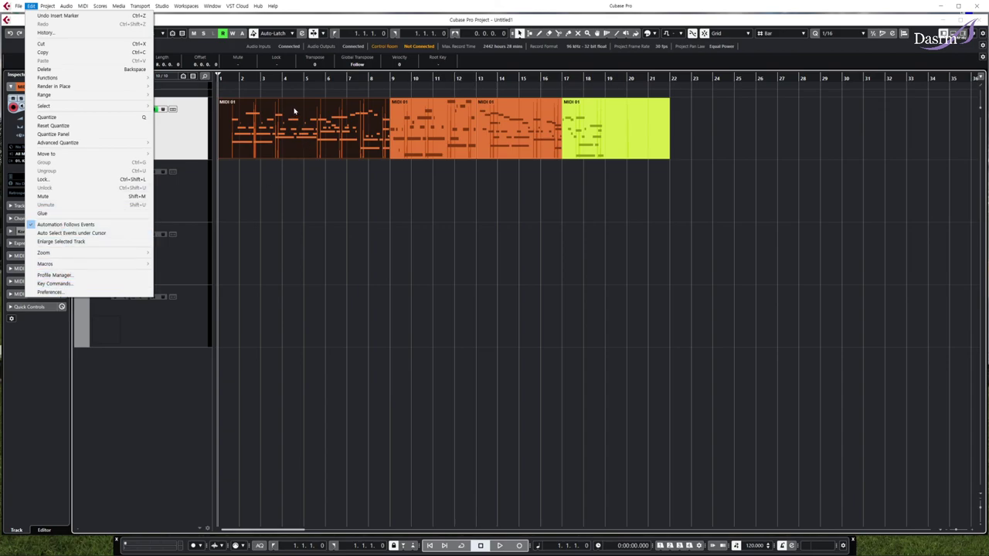
pyautogui.click(269, 21)
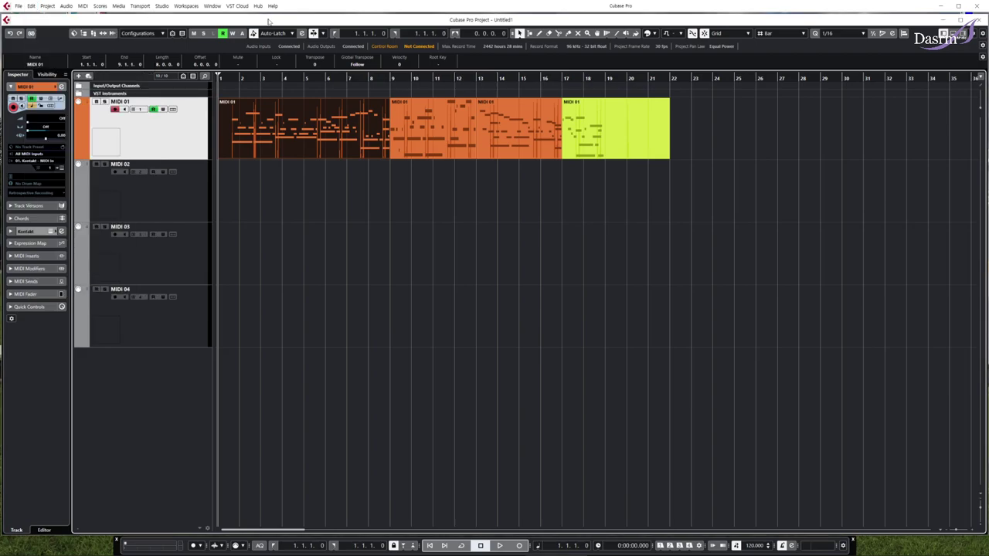
pyautogui.click(239, 164)
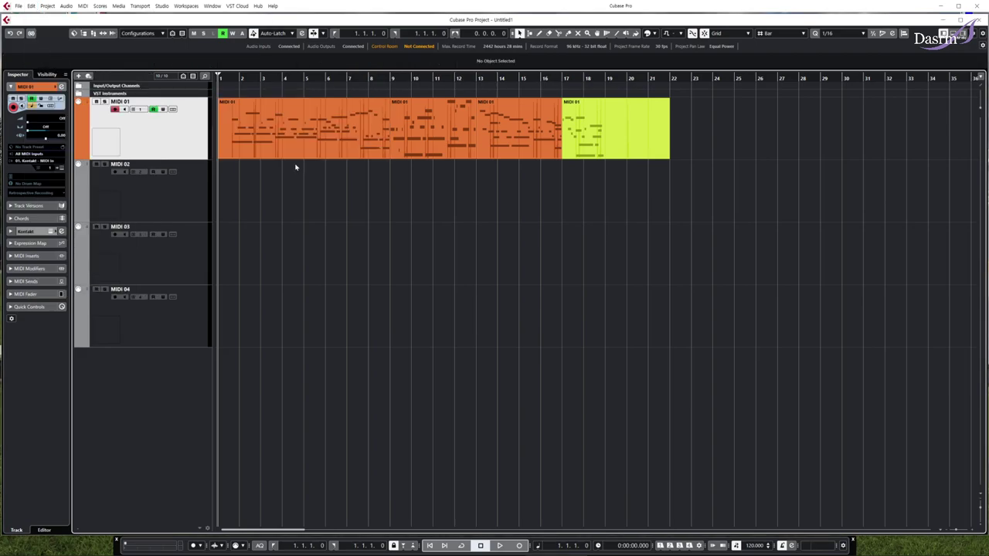
# Open the first MIDI 01 part in the Key Editor and show its whole length up to bar 9.
pyautogui.doubleClick(289, 115)
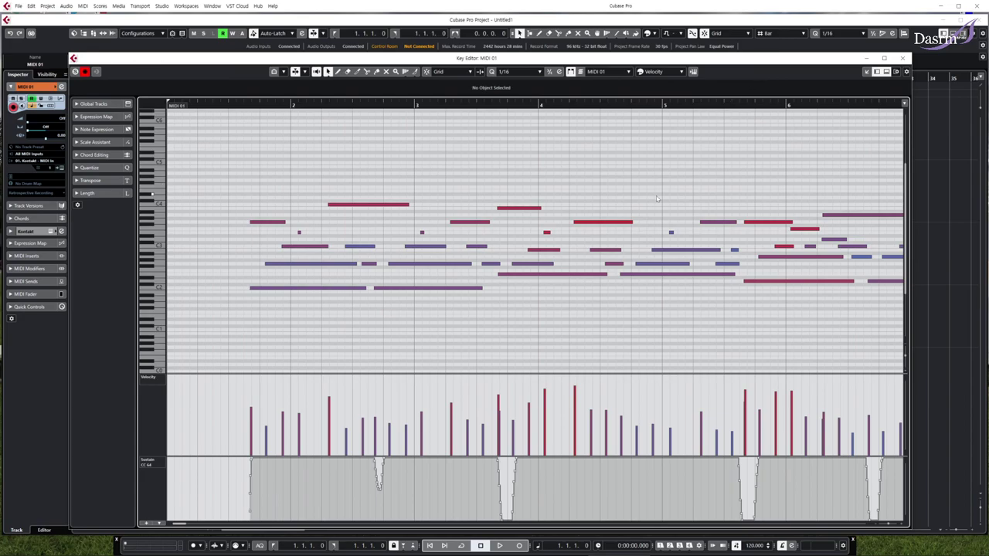
pyautogui.moveTo(265, 161); pyautogui.dragTo(736, 333)
pyautogui.click(674, 323)
pyautogui.press('g')
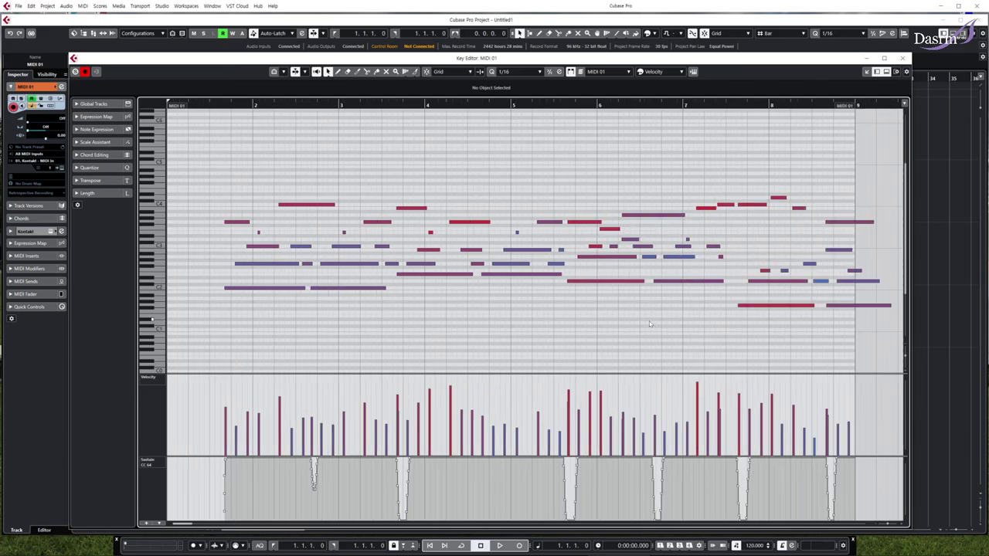
pyautogui.press('g')
pyautogui.press('h')
# Play the part from just before its first notes in bar 1 past its end, and close the Key Editor.
pyautogui.click(222, 105)
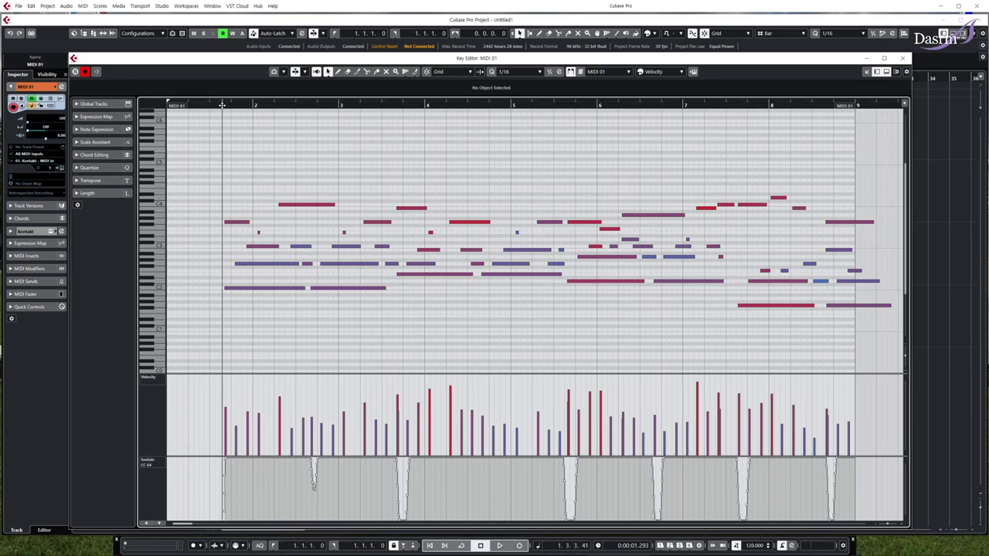
pyautogui.press('space')
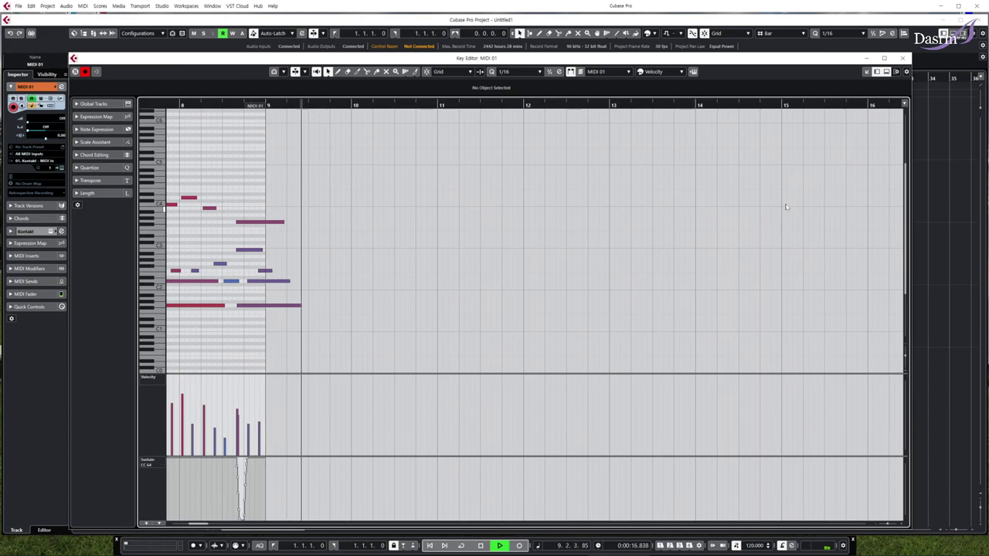
pyautogui.click(902, 58)
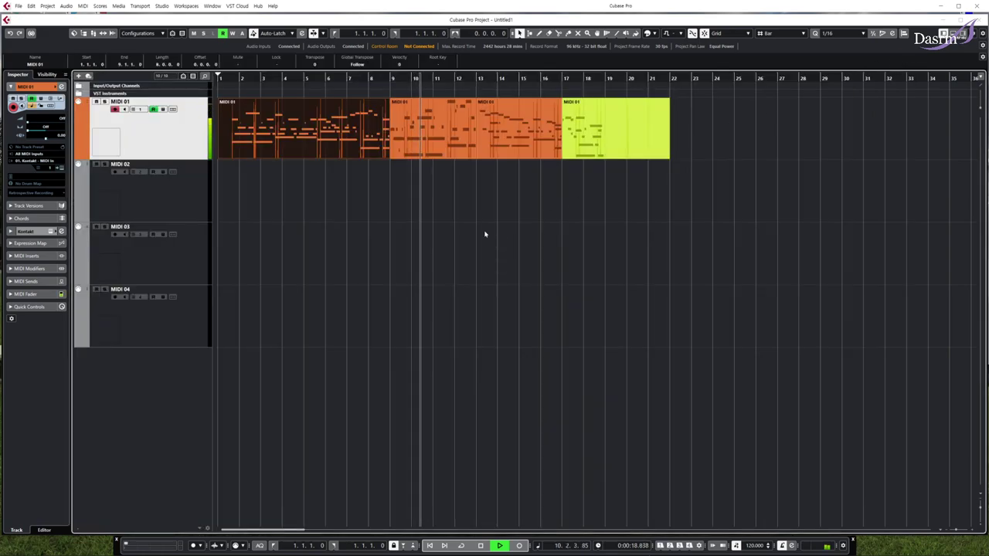
# Stop playback, deselect the part and return the project cursor to bar 1.
pyautogui.press('space')
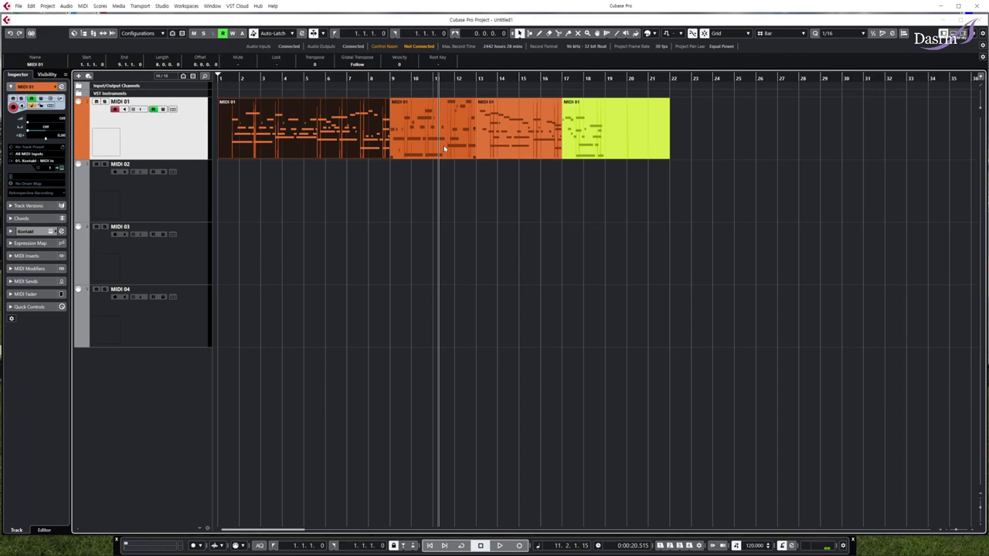
pyautogui.click(456, 192)
pyautogui.click(218, 78)
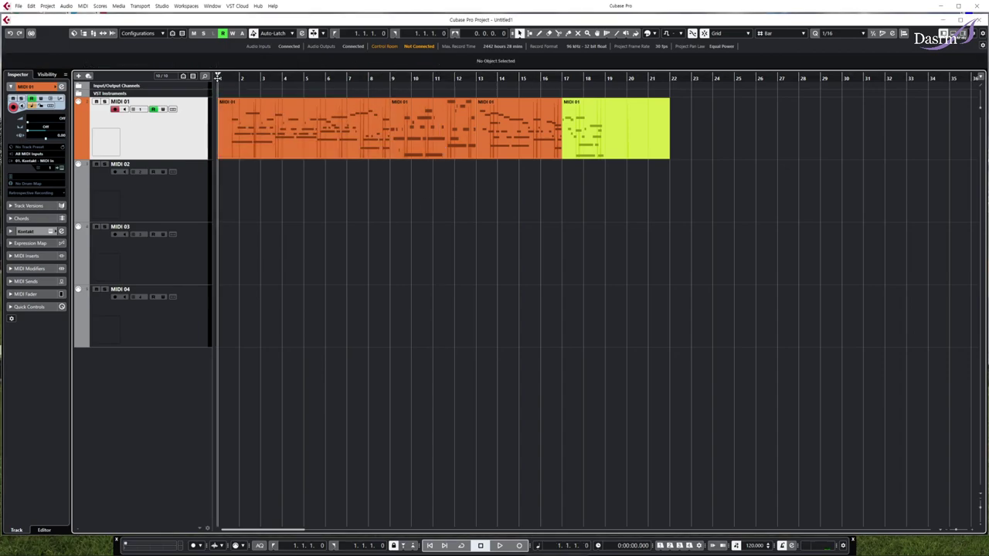